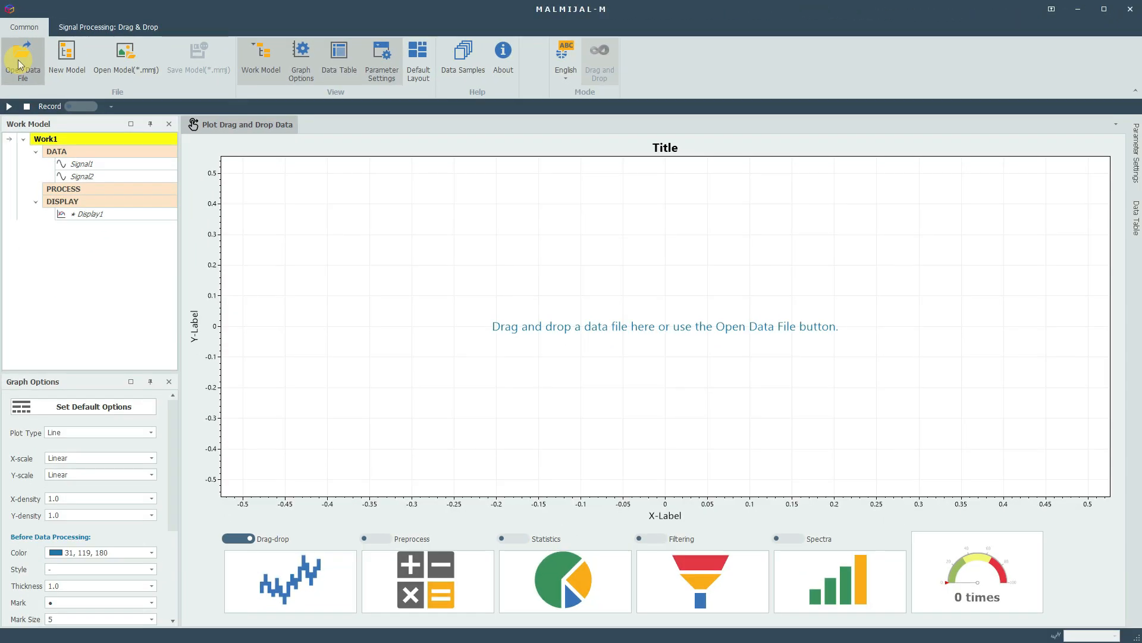
# Open the sample data file airfoil.dat to plot its channels
pyautogui.click(20, 64)
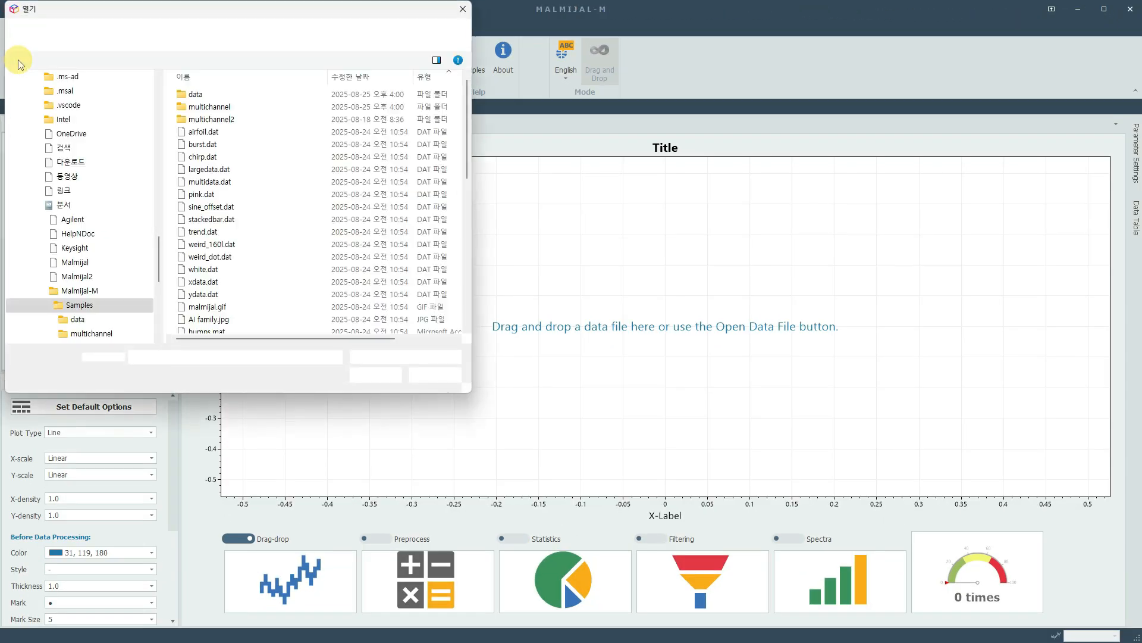
pyautogui.click(193, 132)
pyautogui.click(372, 374)
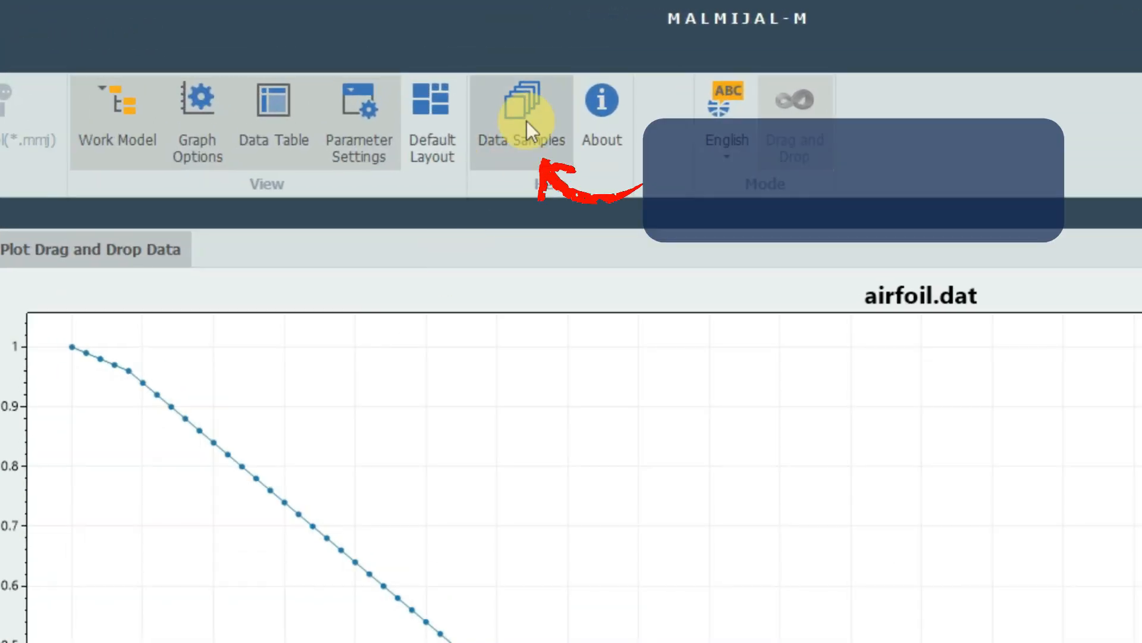
# Open the data samples folder and load chirp.dat from it into the plot
pyautogui.click(527, 120)
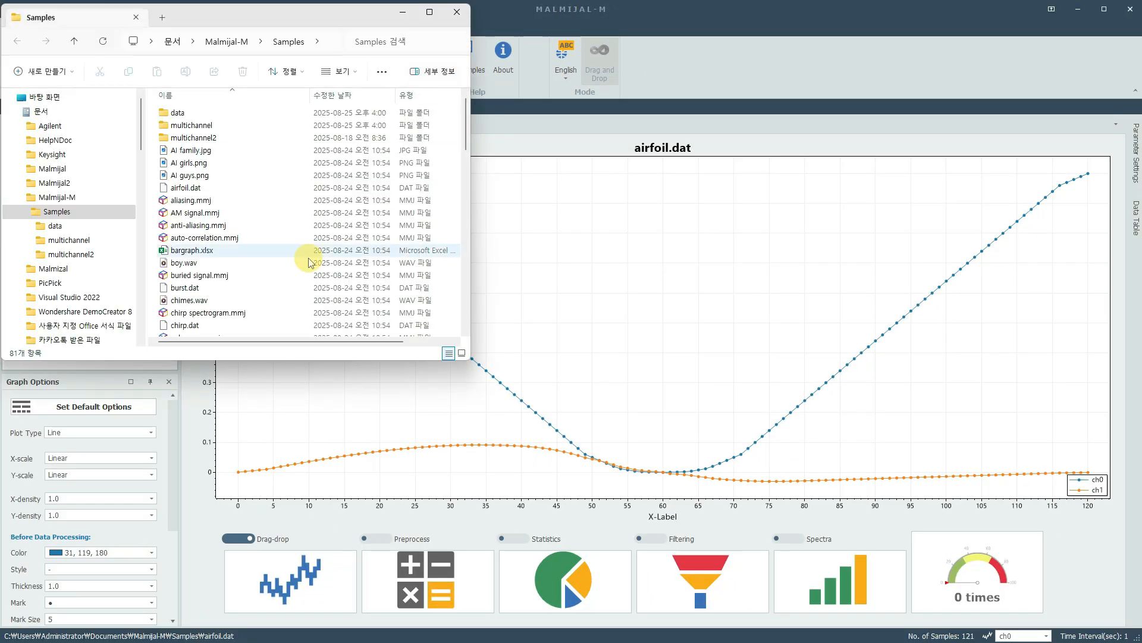
pyautogui.moveTo(191, 326); pyautogui.dragTo(625, 335)
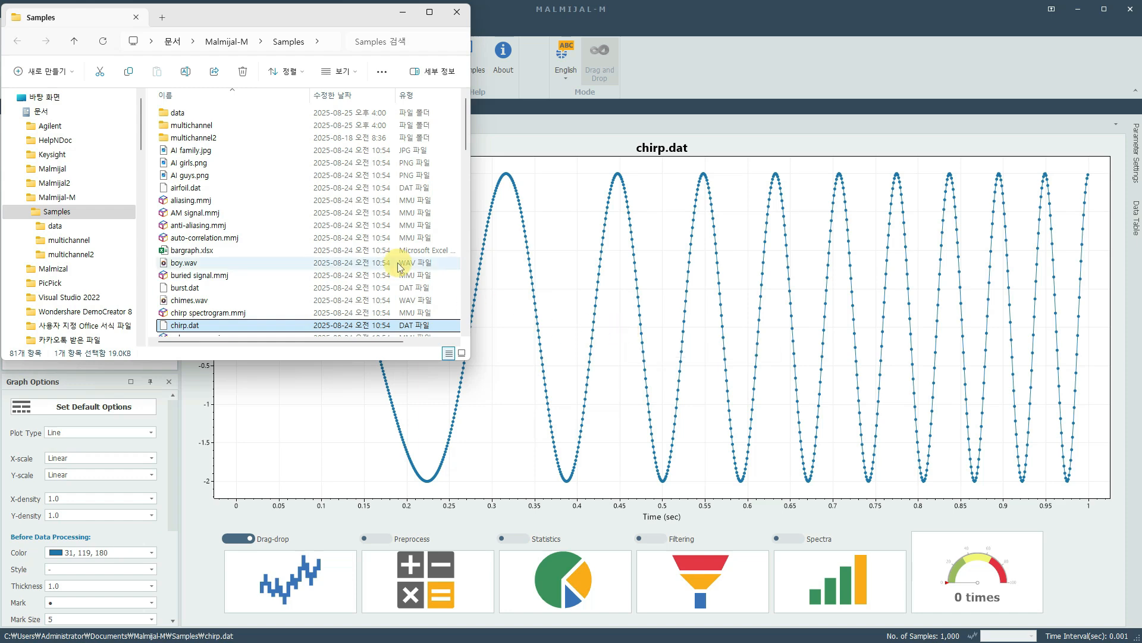
# Open the sample model aliasing.mmj to view its work structure, and close its window and the samples folder
pyautogui.click(232, 203)
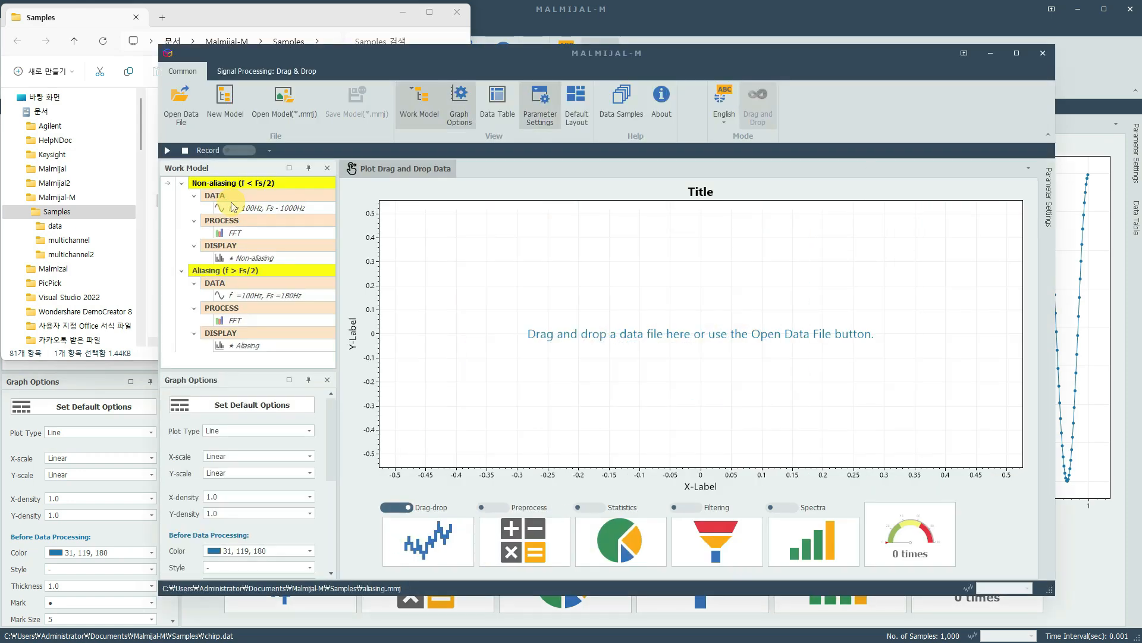
pyautogui.click(1043, 53)
pyautogui.click(584, 353)
pyautogui.click(456, 15)
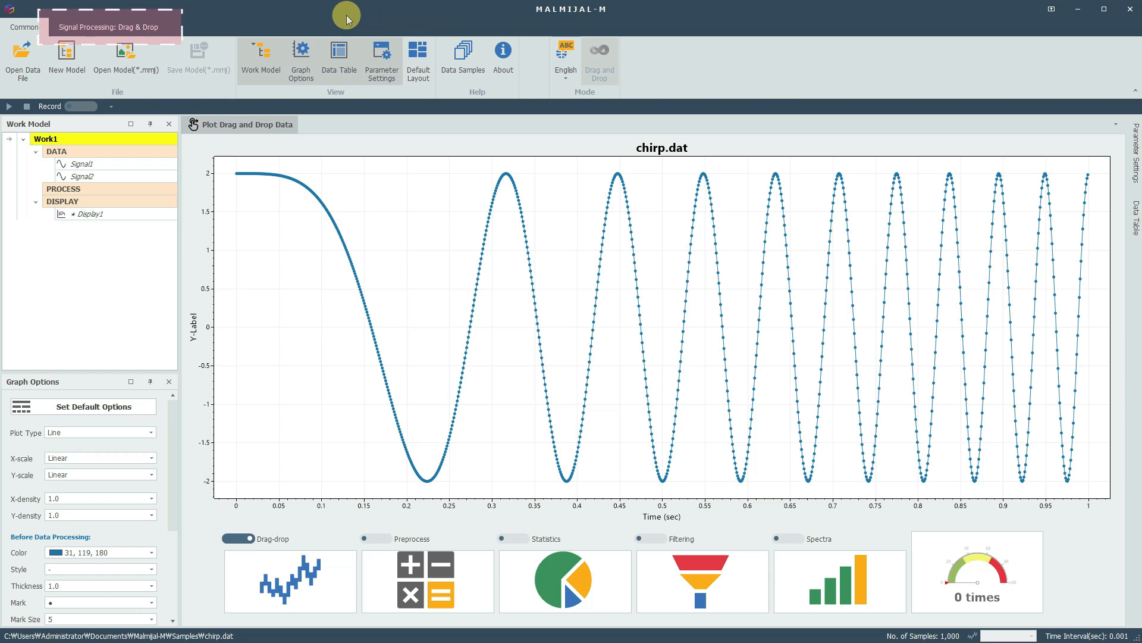
# Apply the Detrend preprocess to the plotted chirp.dat signal
pyautogui.click(115, 30)
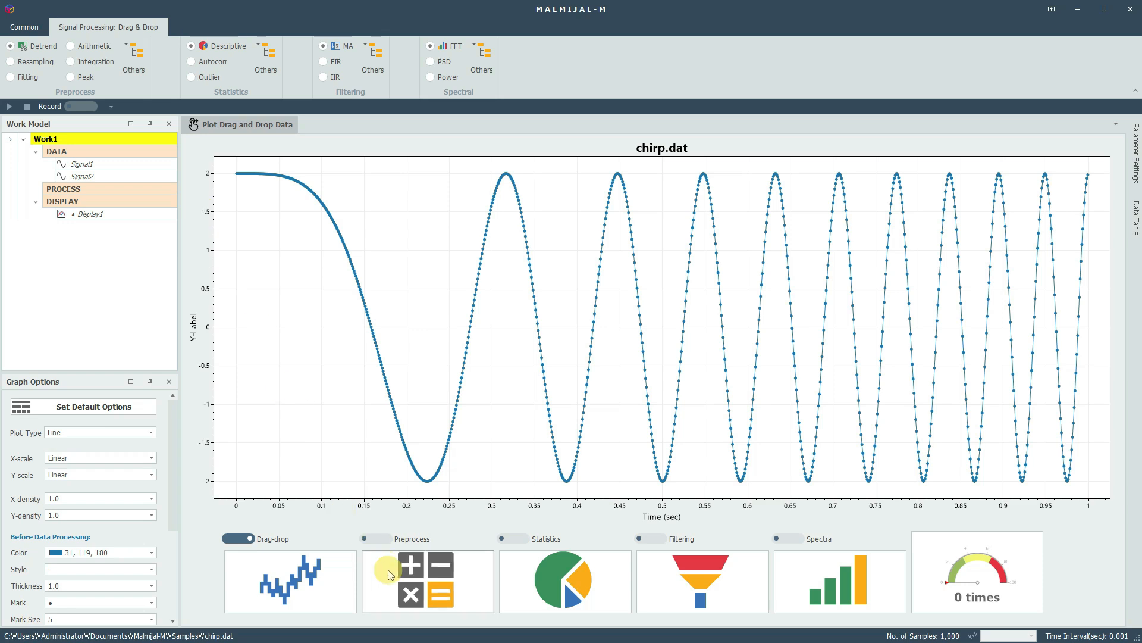
pyautogui.click(408, 592)
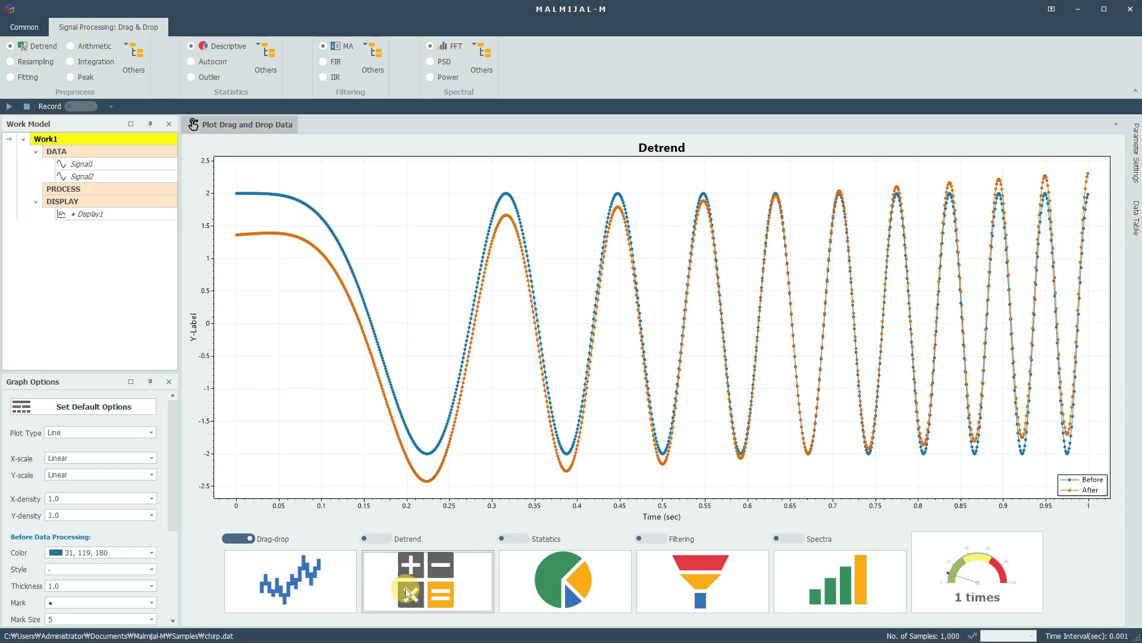
# Choose Fitting as the preprocess, make it the drag-drop target, and plot chirp.dat from the samples folder through it
pyautogui.click(10, 77)
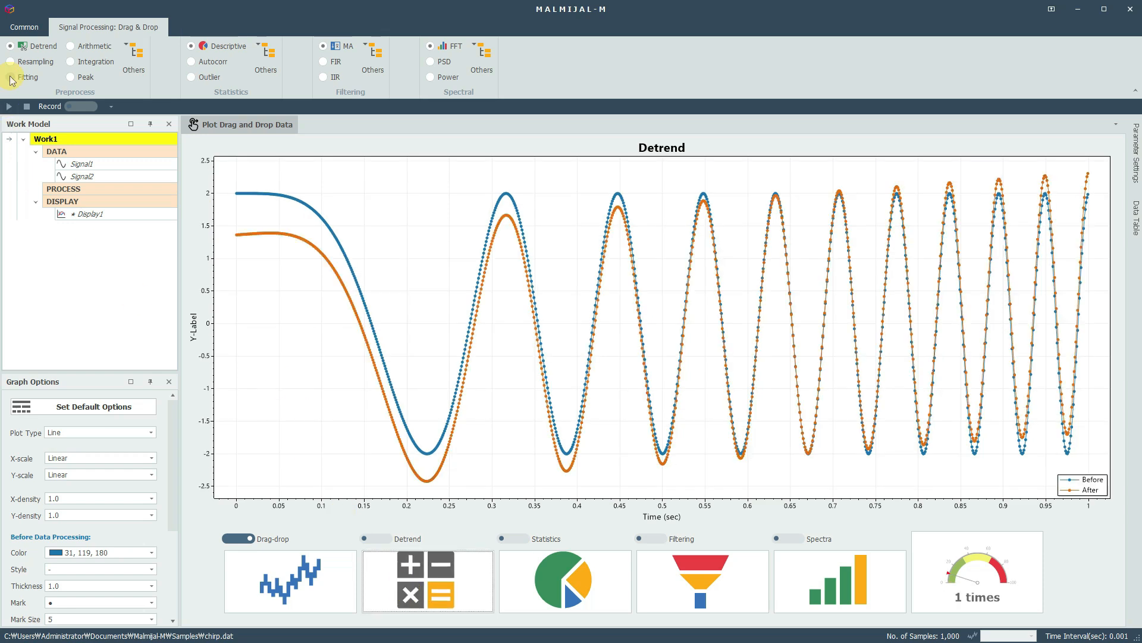
pyautogui.click(375, 542)
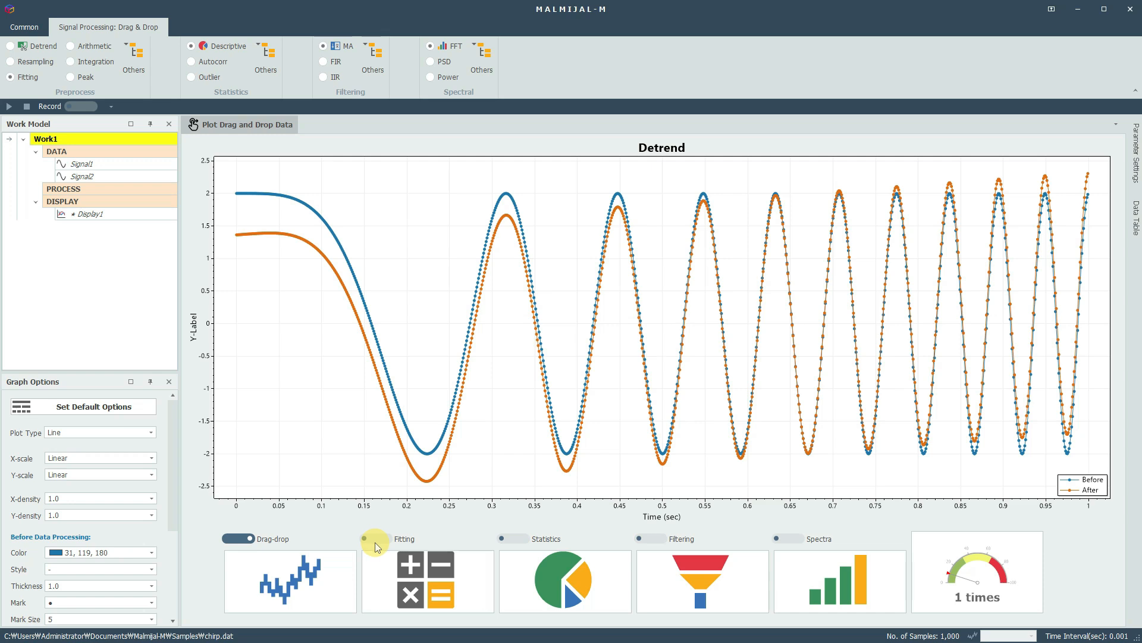
pyautogui.click(24, 28)
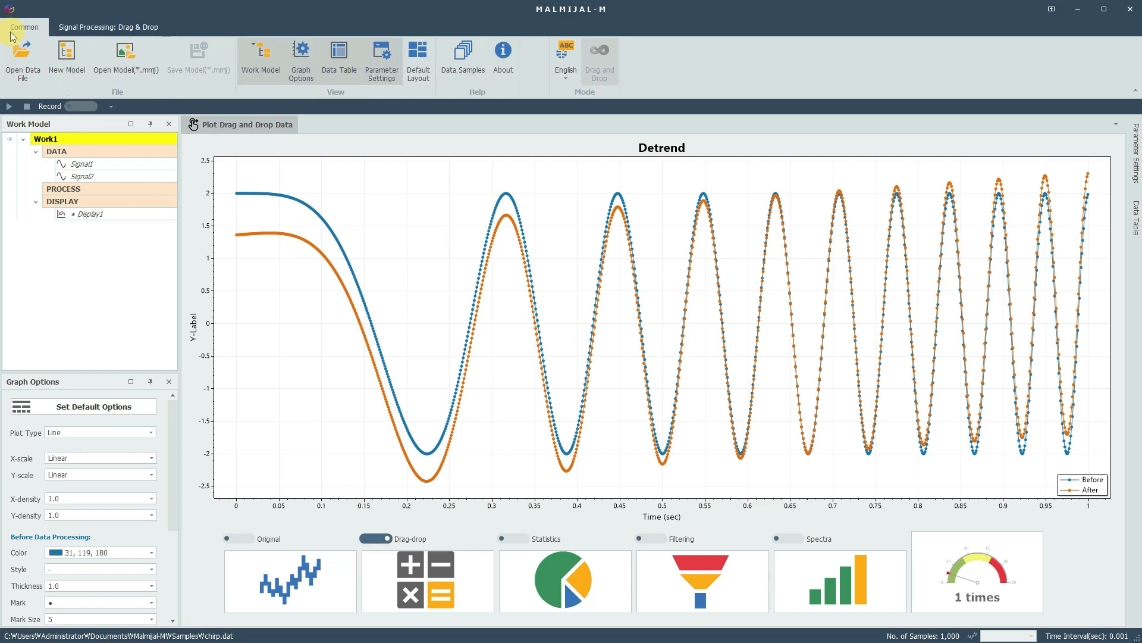
pyautogui.click(462, 56)
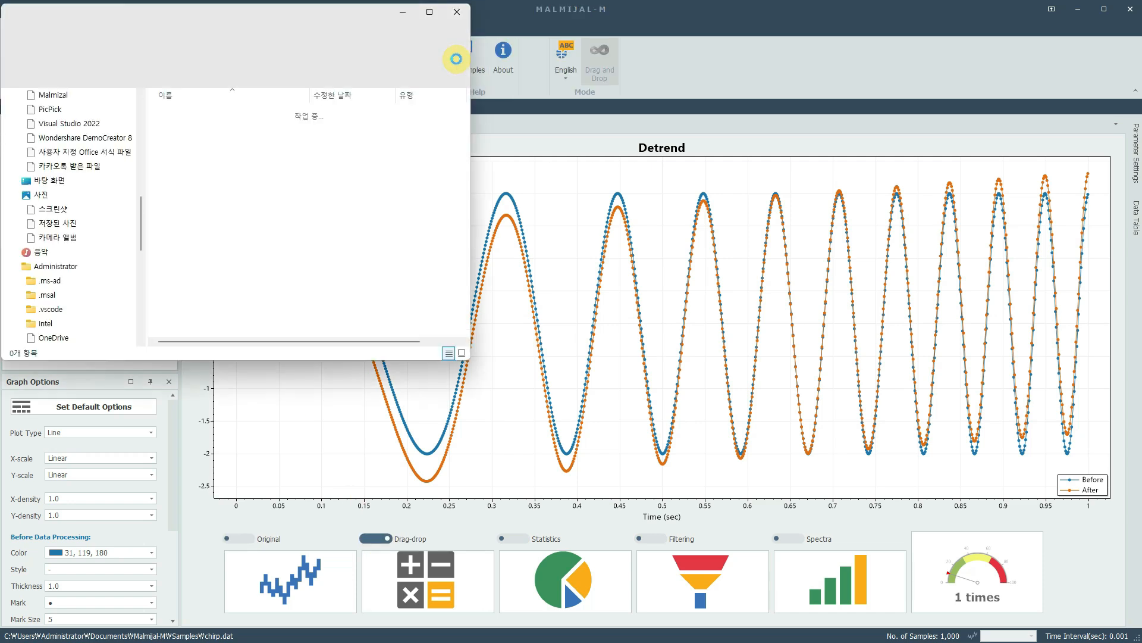
pyautogui.moveTo(180, 326); pyautogui.dragTo(634, 308)
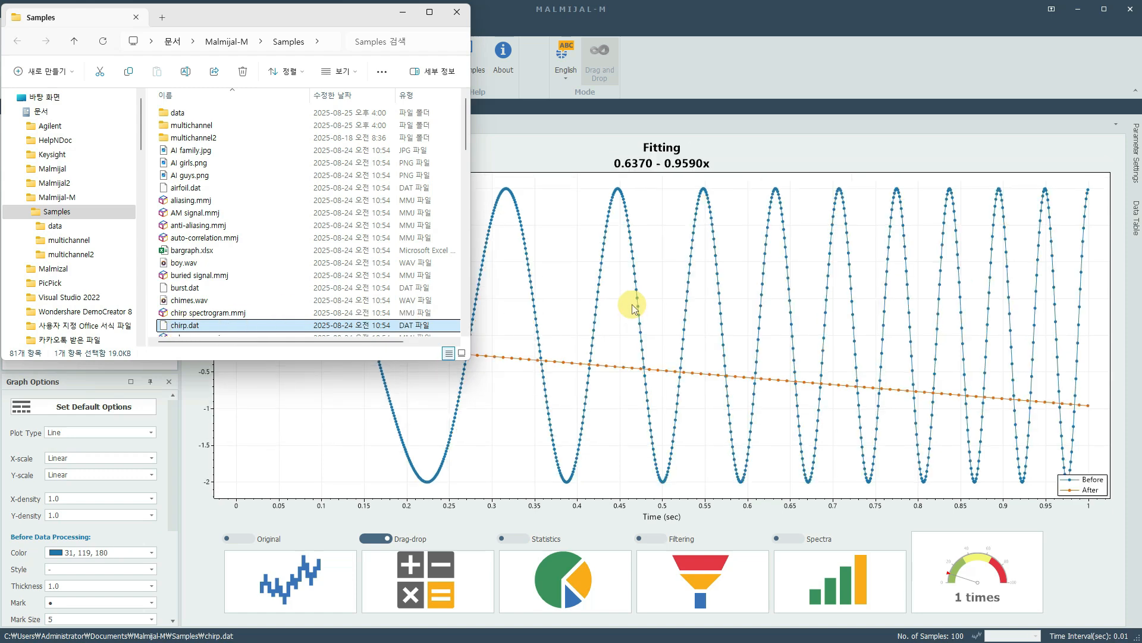
pyautogui.click(456, 13)
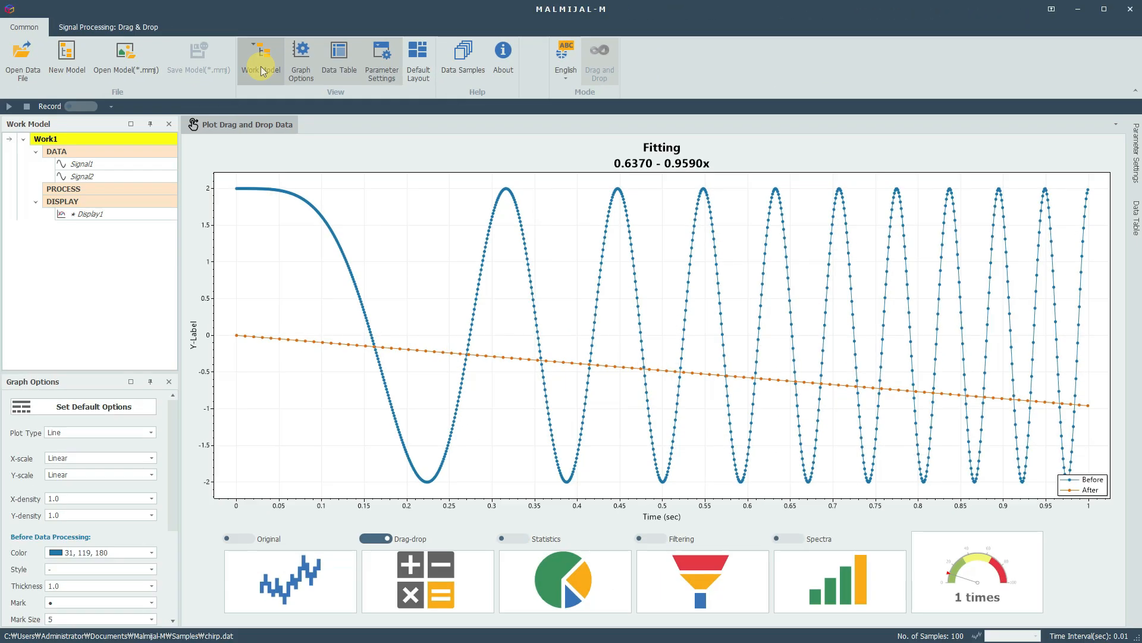
# Toggle the Work Model and Graph Options panels off and on, and leave both hidden
pyautogui.click(522, 133)
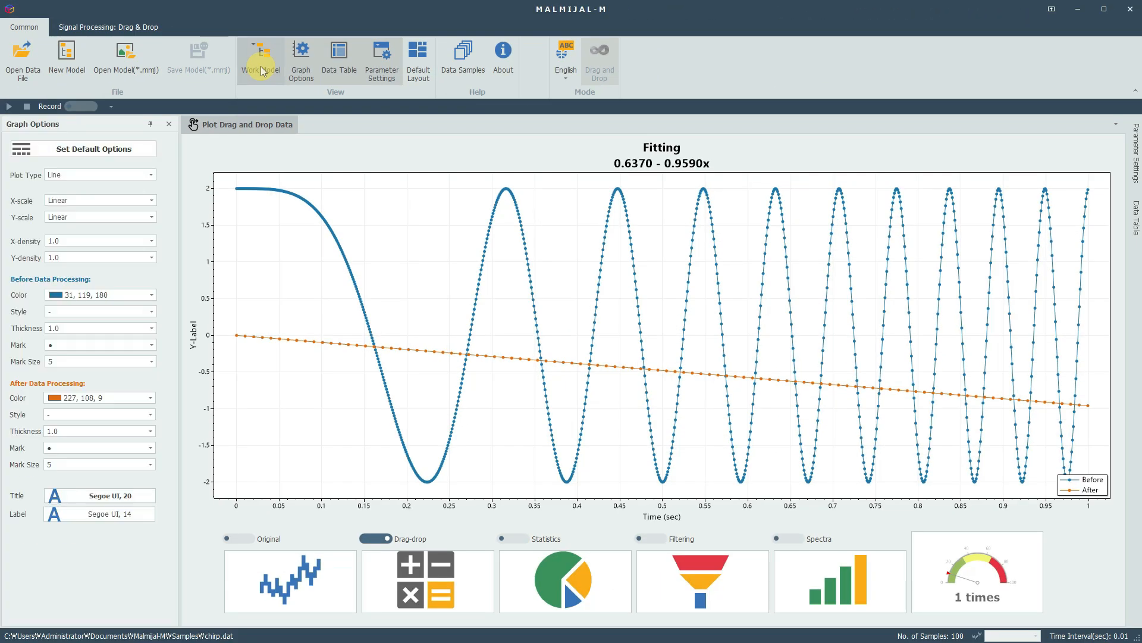
pyautogui.click(261, 71)
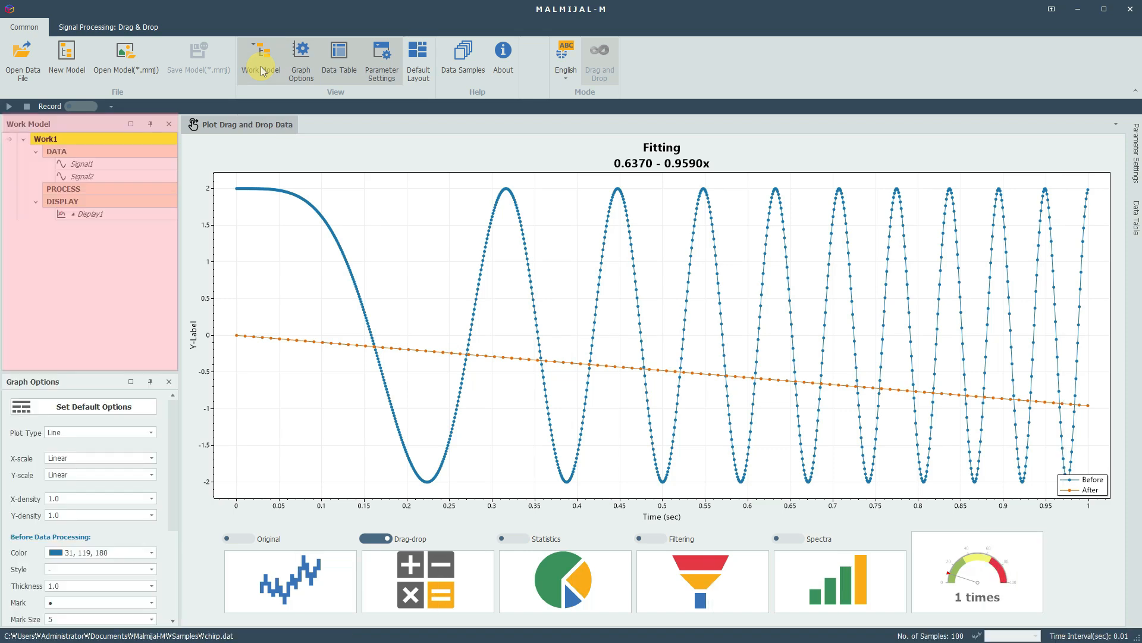
pyautogui.click(261, 70)
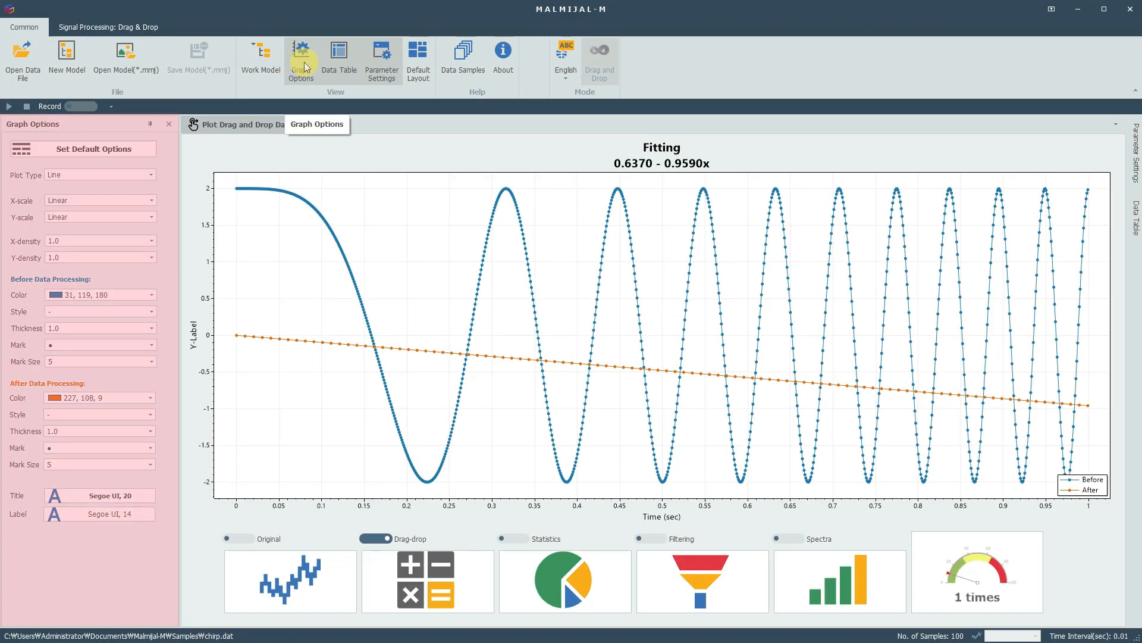
pyautogui.click(306, 67)
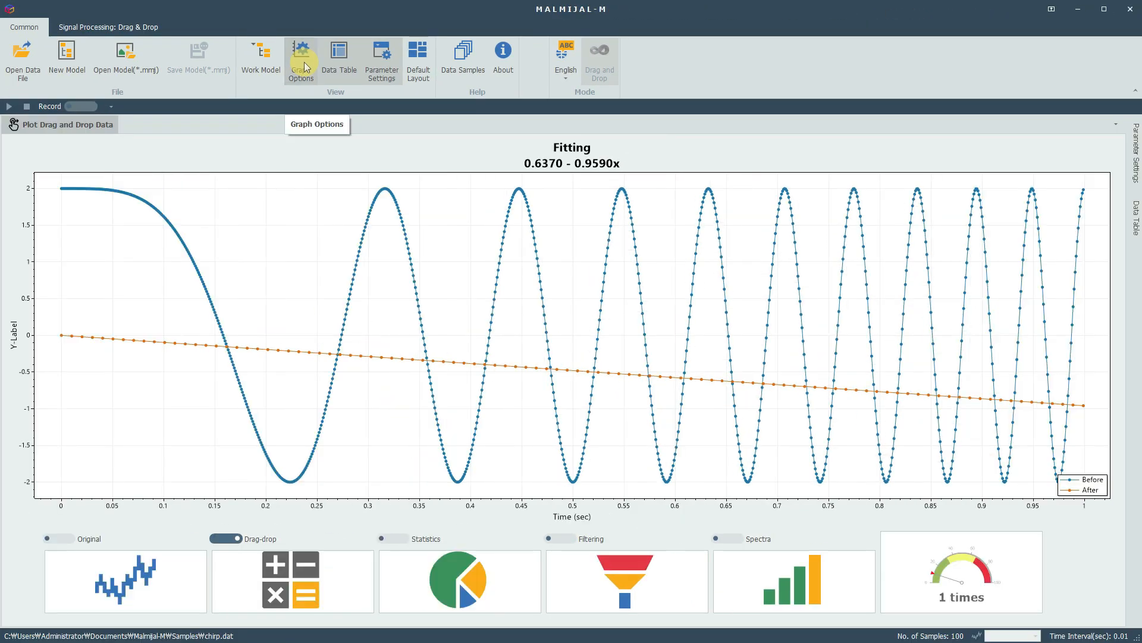
pyautogui.click(305, 67)
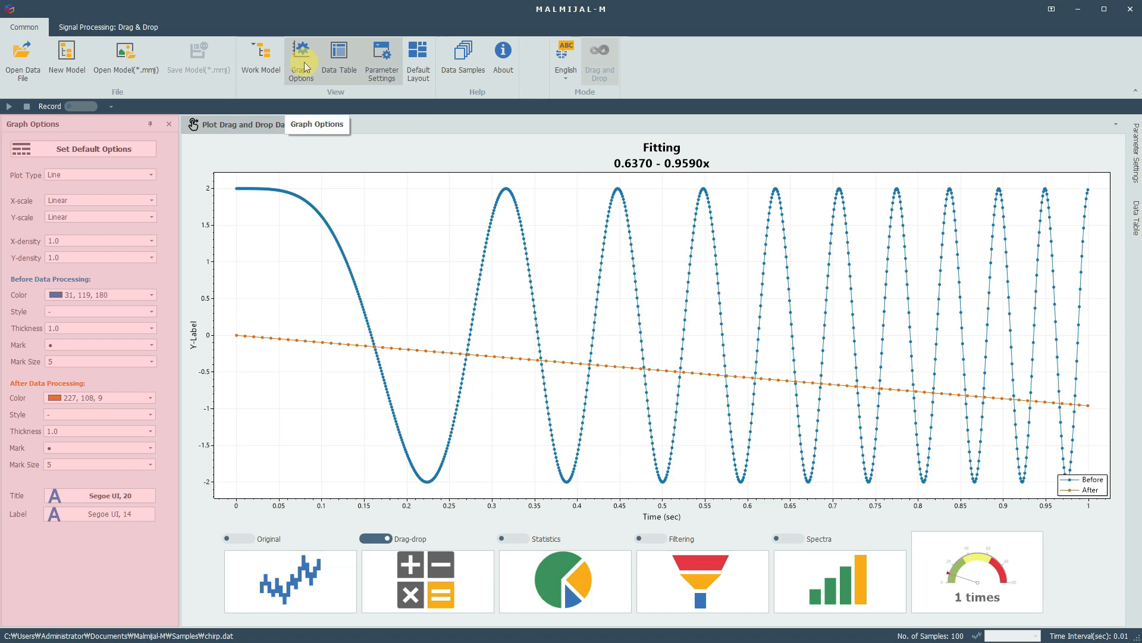
pyautogui.click(305, 67)
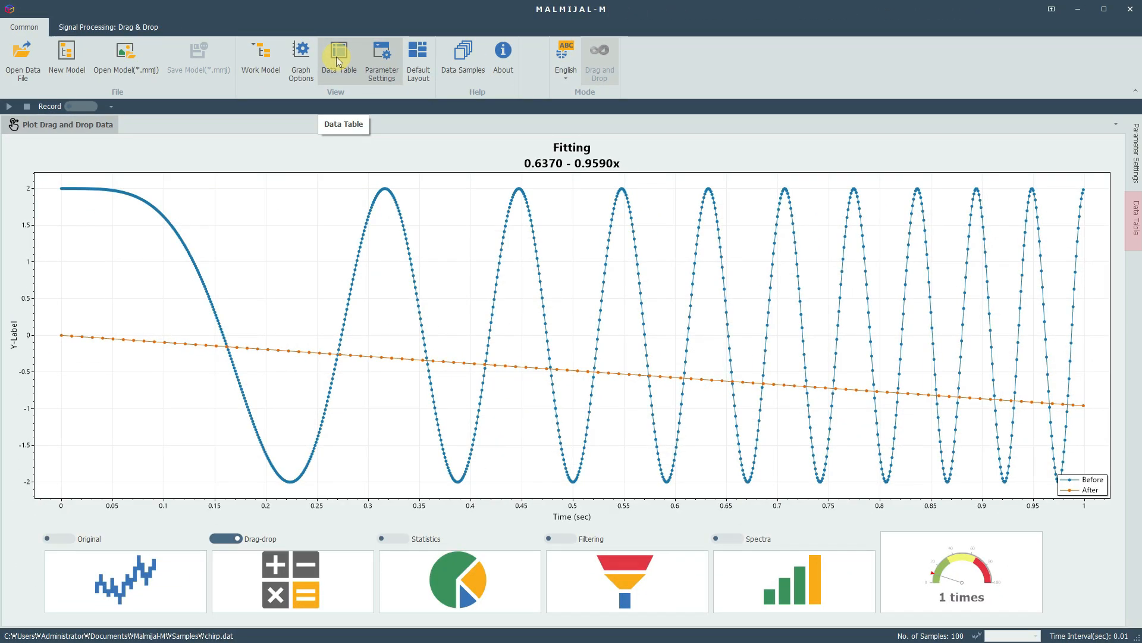
# Toggle the Data Table and Parameter Settings panels, leave both hidden, and restore the default panel layout
pyautogui.click(338, 62)
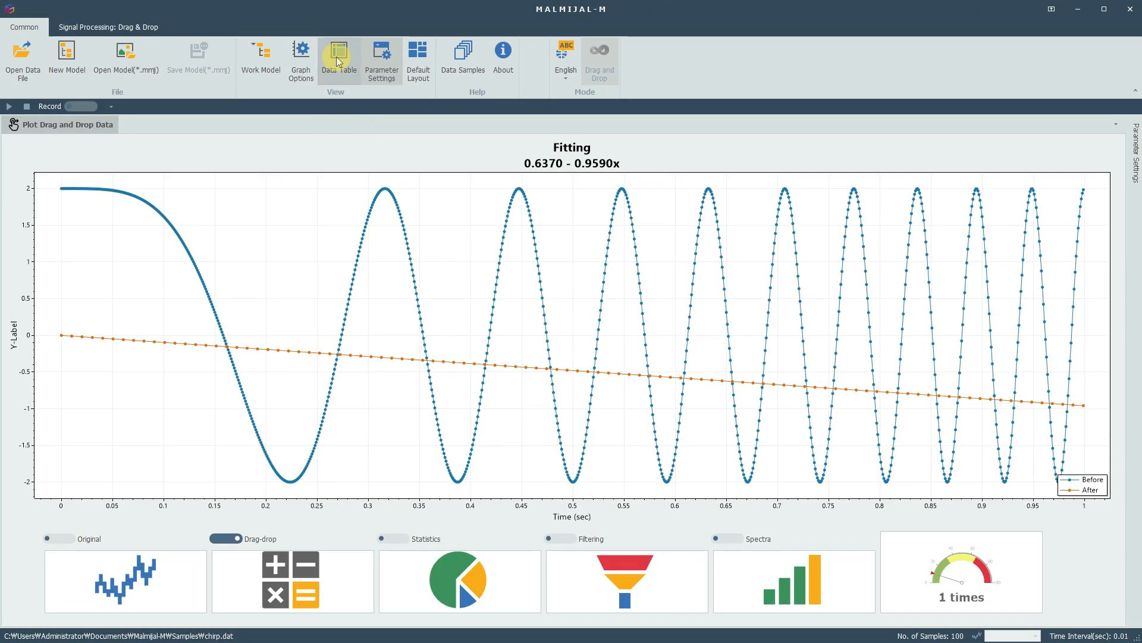
pyautogui.click(337, 62)
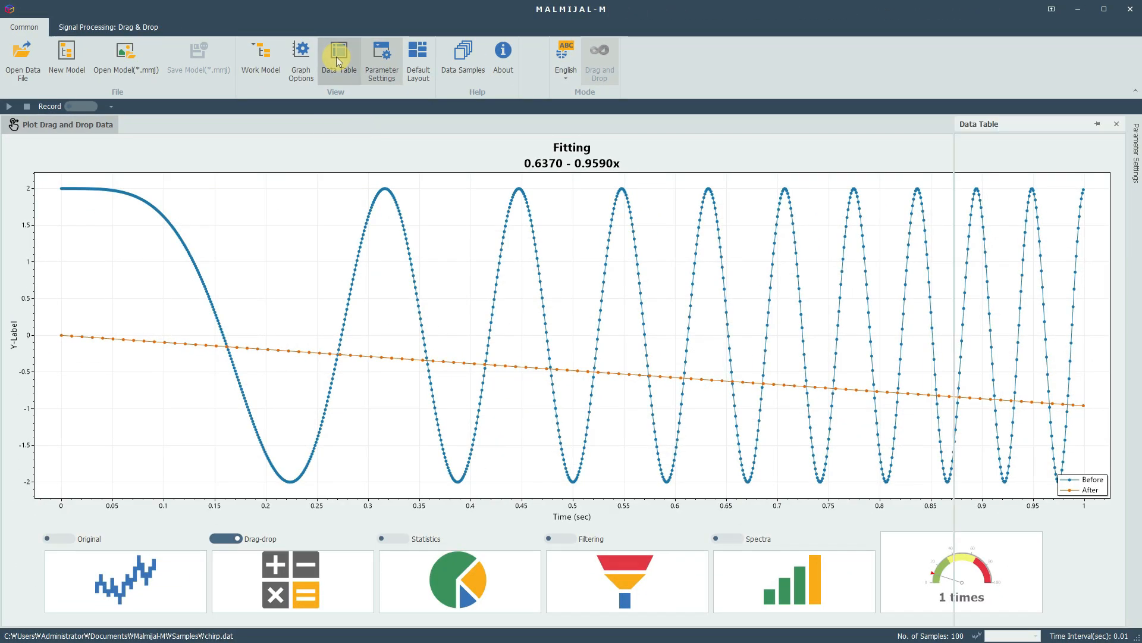
pyautogui.click(338, 61)
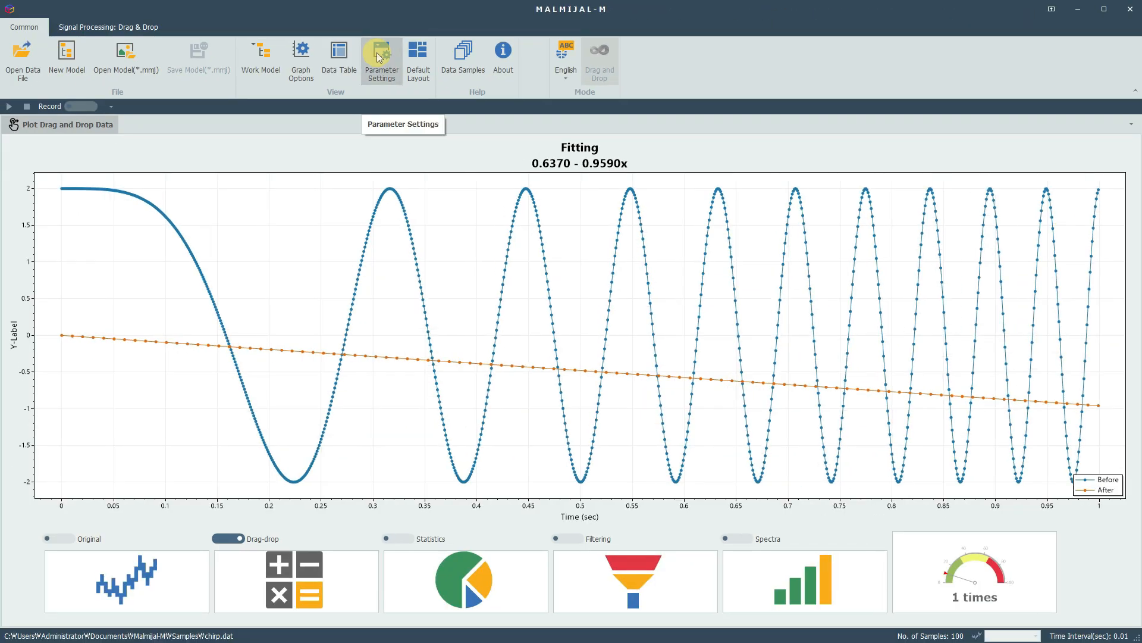
pyautogui.click(378, 57)
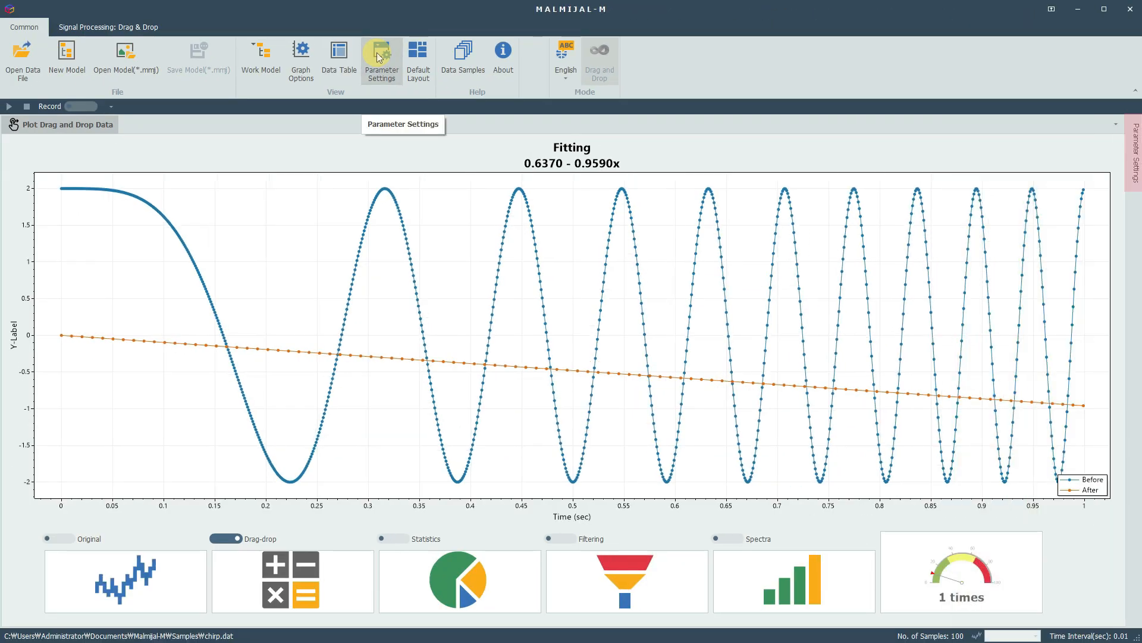
pyautogui.click(378, 56)
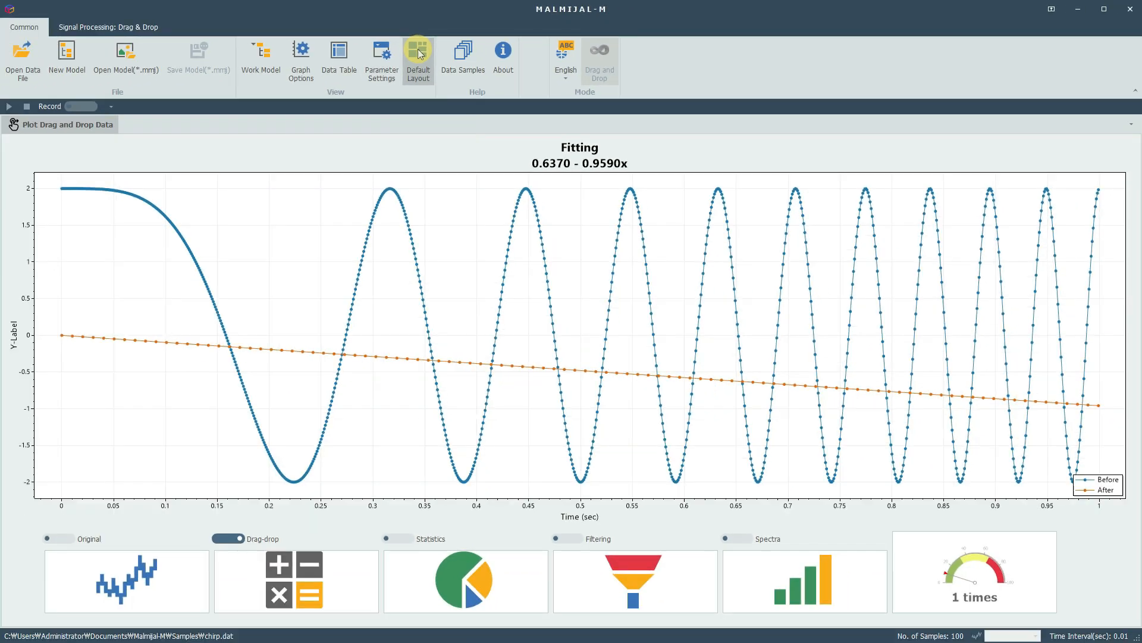
pyautogui.click(419, 52)
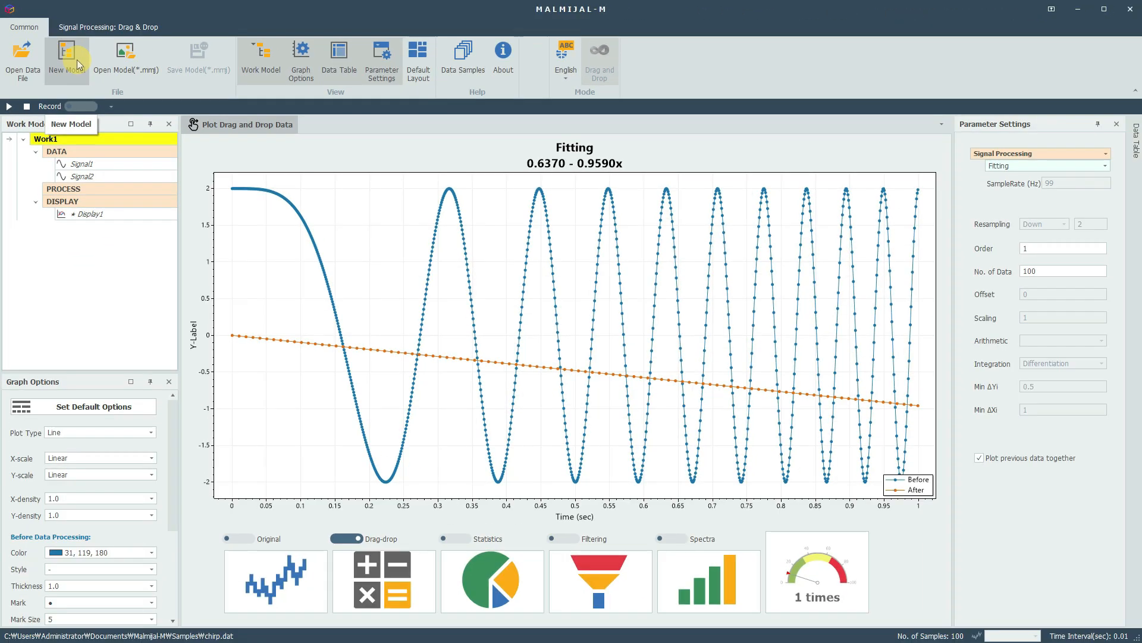
# Create a new model and append a second work below Work1
pyautogui.click(77, 59)
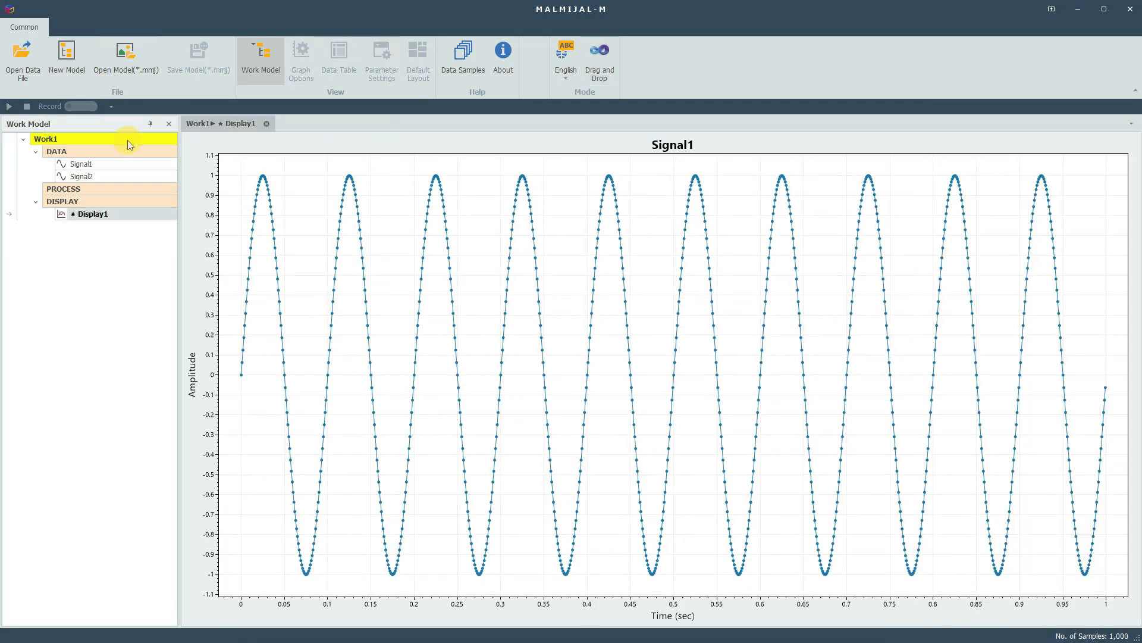
pyautogui.rightClick(160, 140)
pyautogui.click(164, 146)
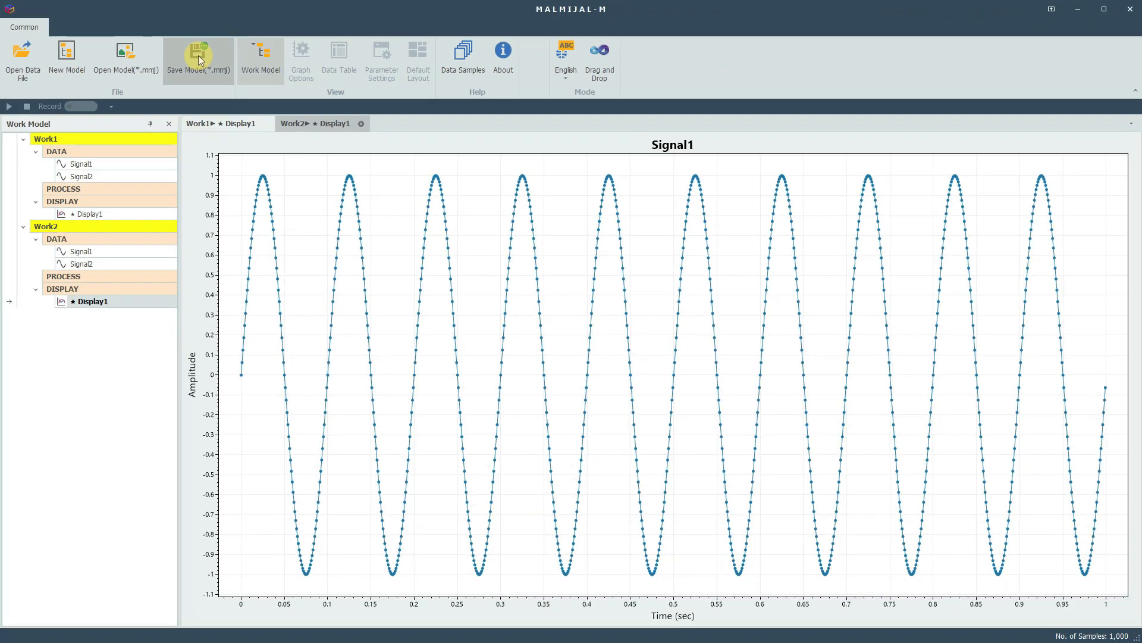
# Save the model in the Samples folder under the name test
pyautogui.click(198, 55)
pyautogui.write('test')
pyautogui.click(375, 374)
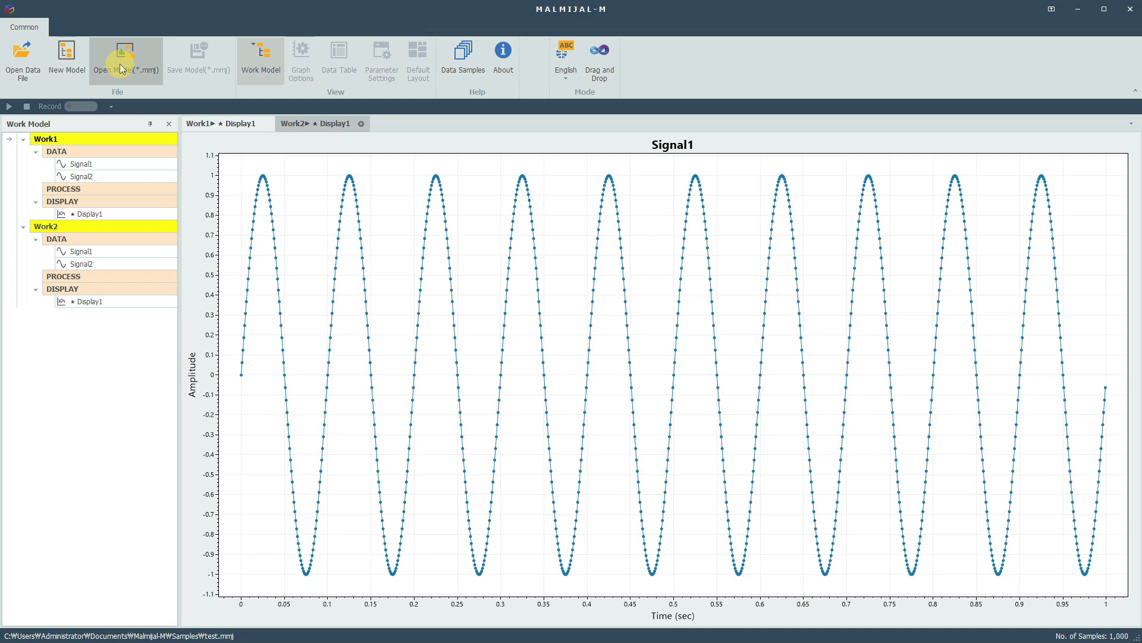
# Open the model file test.mmj from the Samples folder
pyautogui.click(119, 63)
pyautogui.scroll(-8, 285, 213)
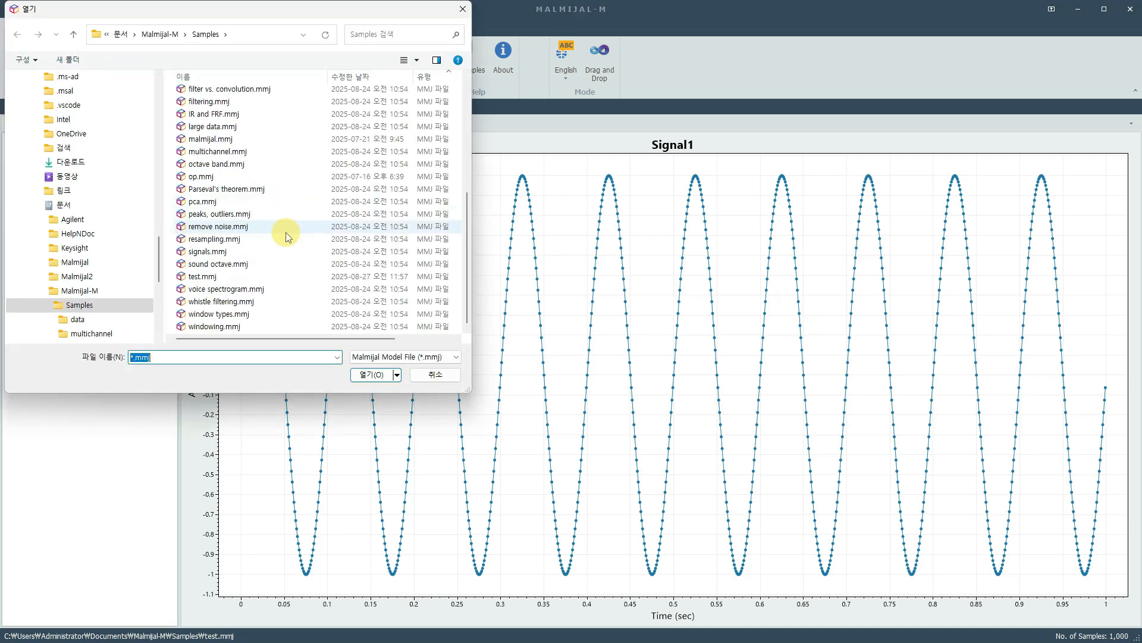
pyautogui.click(251, 276)
pyautogui.click(373, 374)
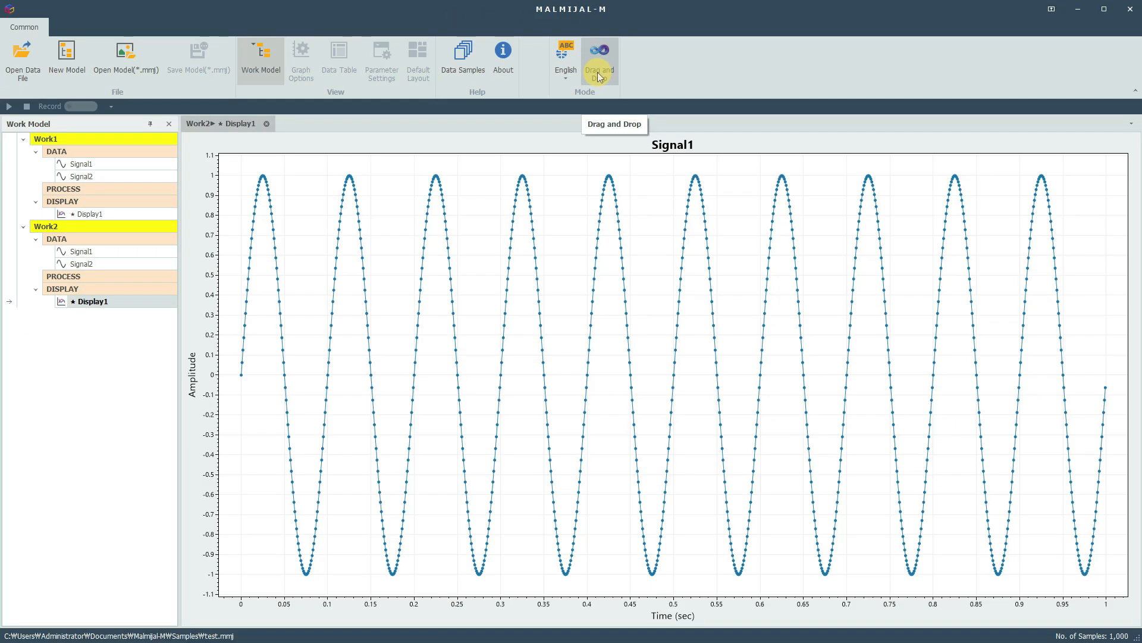
# Switch from the work model display back to the Drag and Drop mode
pyautogui.click(561, 148)
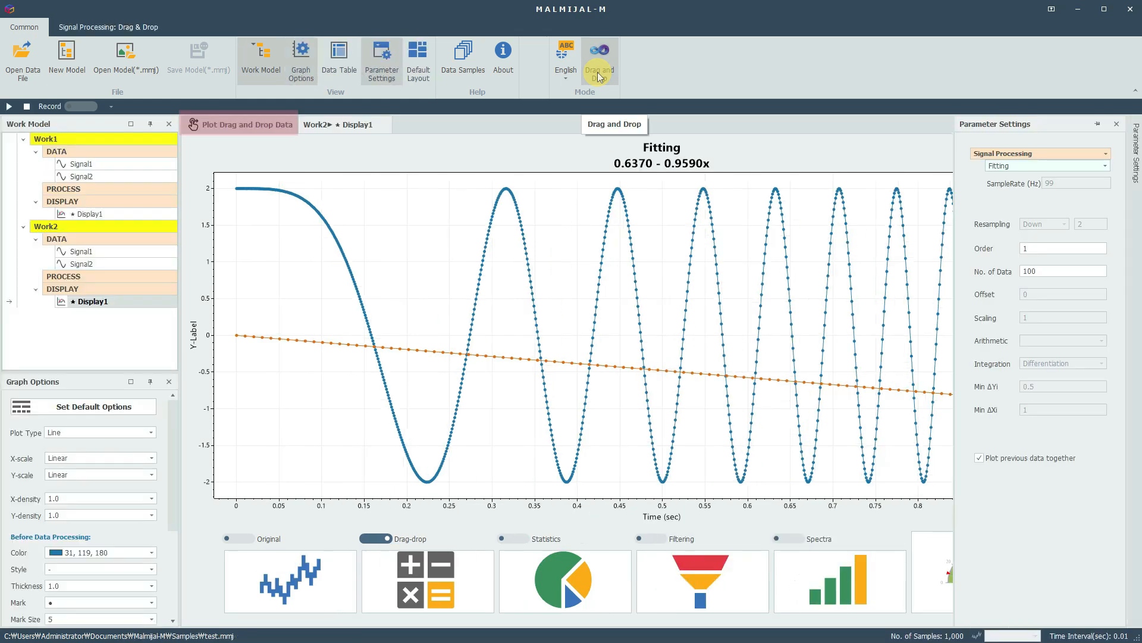
pyautogui.click(599, 76)
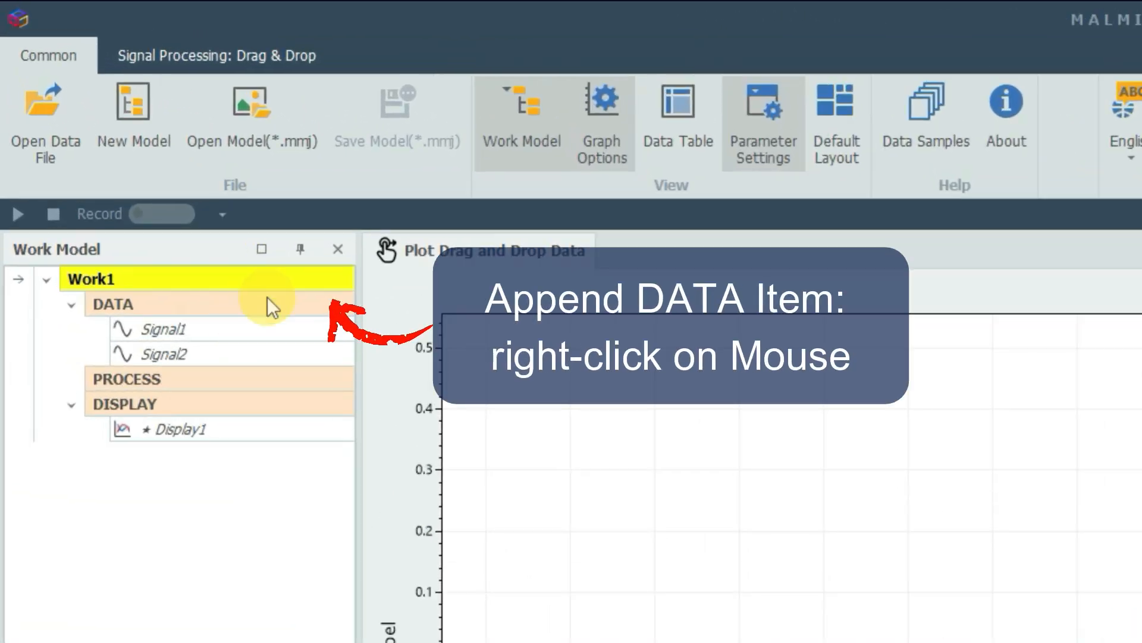
# Append a signal item to the DATA section of Work1
pyautogui.rightClick(268, 303)
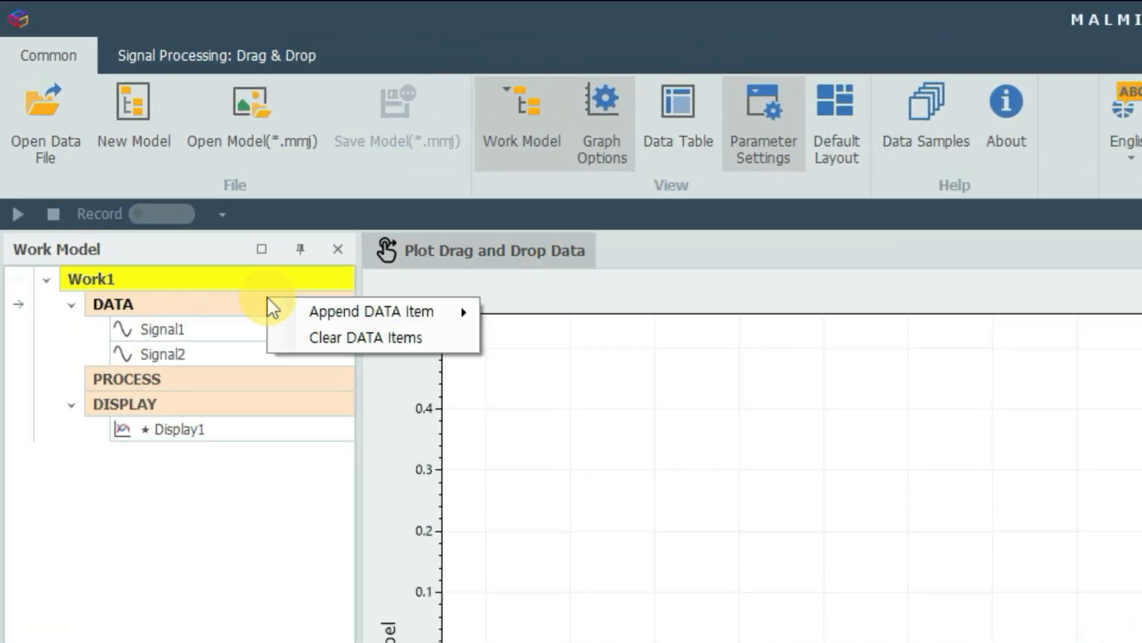
pyautogui.moveTo(284, 308)
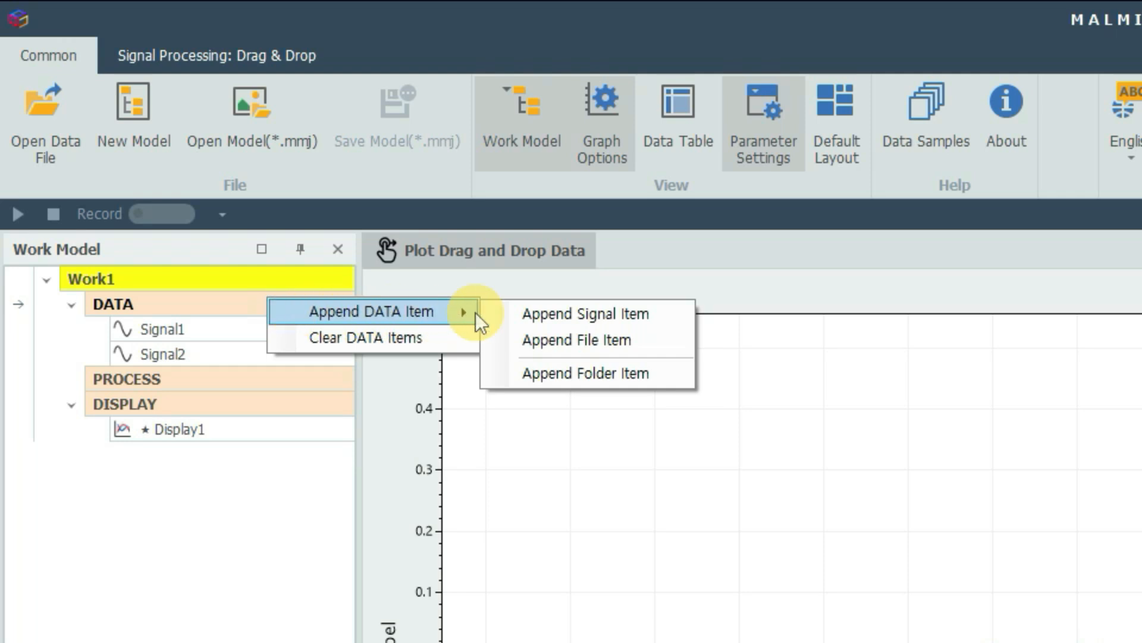
pyautogui.click(558, 311)
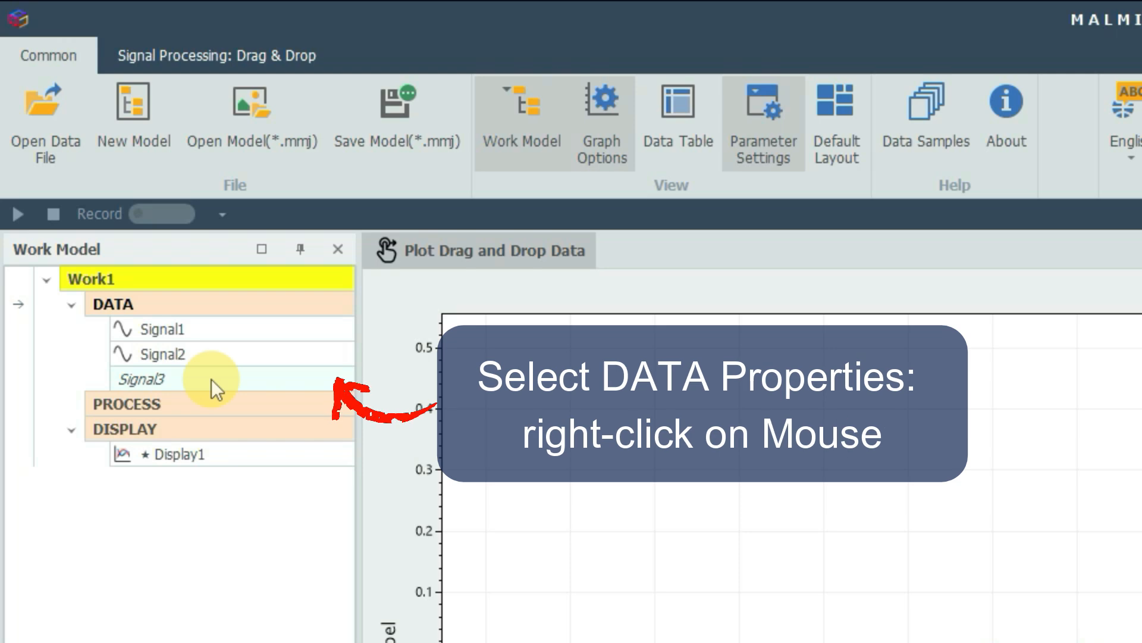
# Define Signal3 as a Sine Wave with amplitude 1, frequency 10 Hz, sampling rate 1000 Hz and record time 1 s, without added noise
pyautogui.rightClick(212, 380)
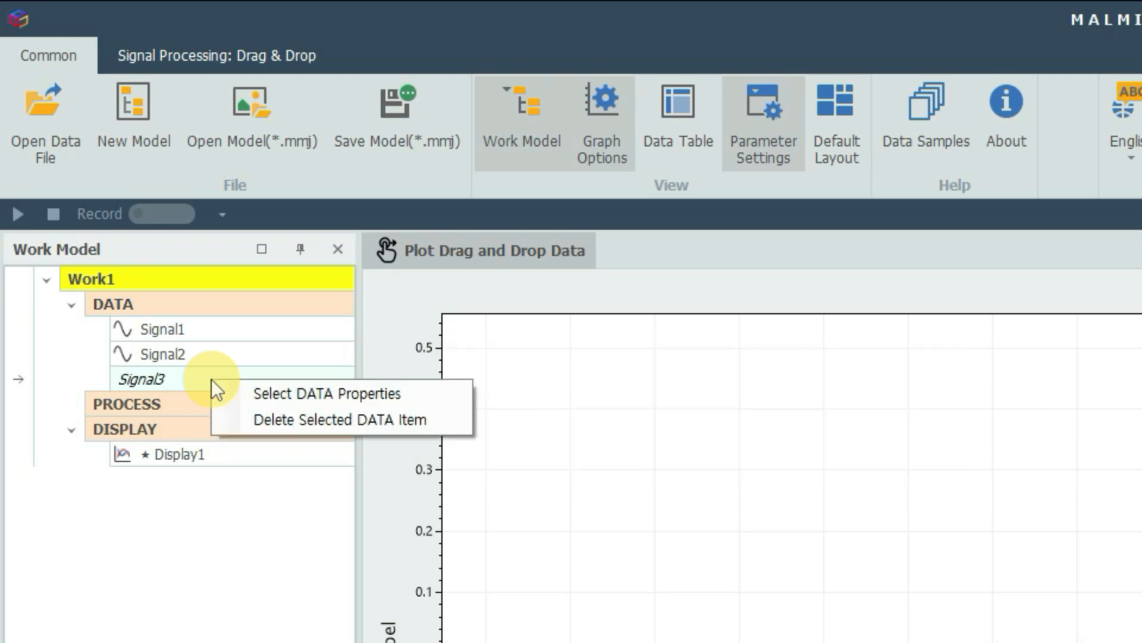
pyautogui.click(273, 391)
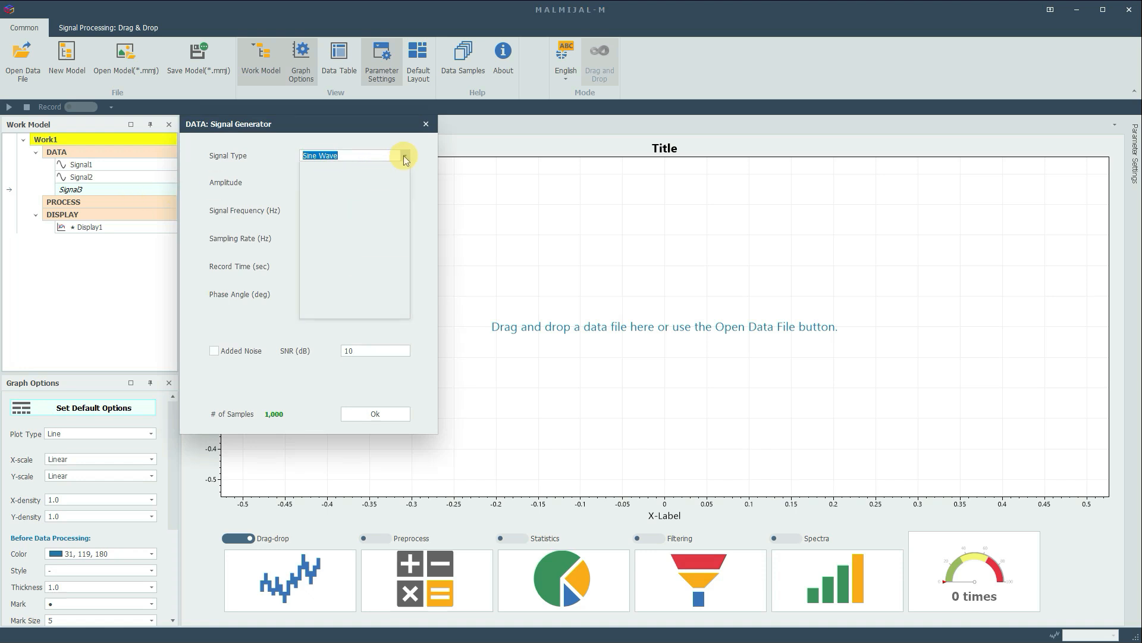
pyautogui.click(402, 156)
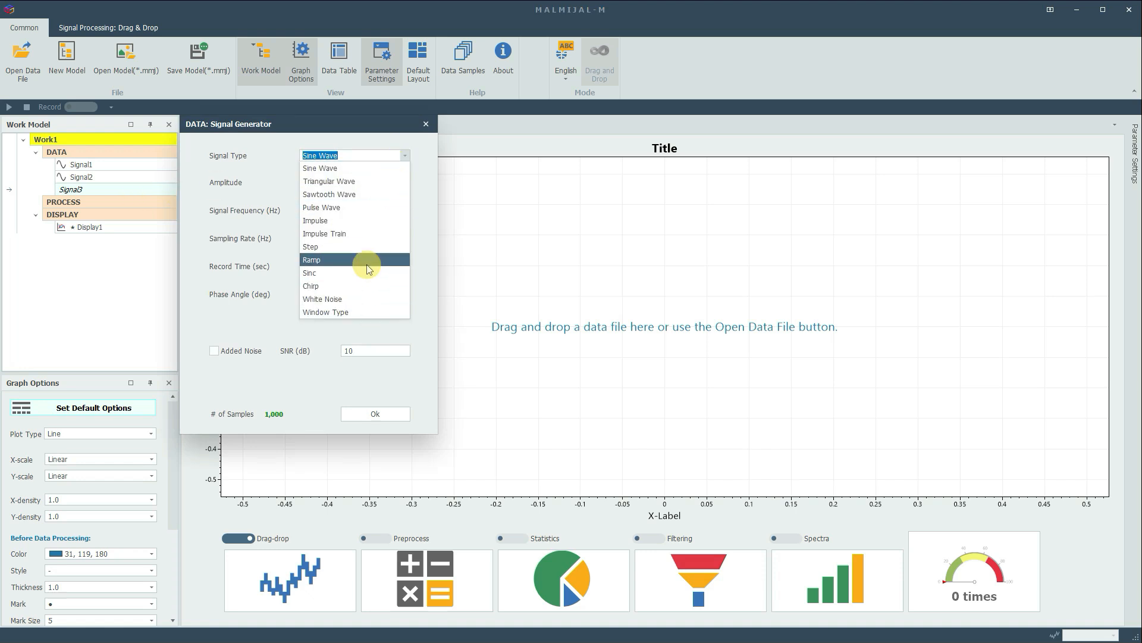
pyautogui.click(365, 171)
pyautogui.click(373, 183)
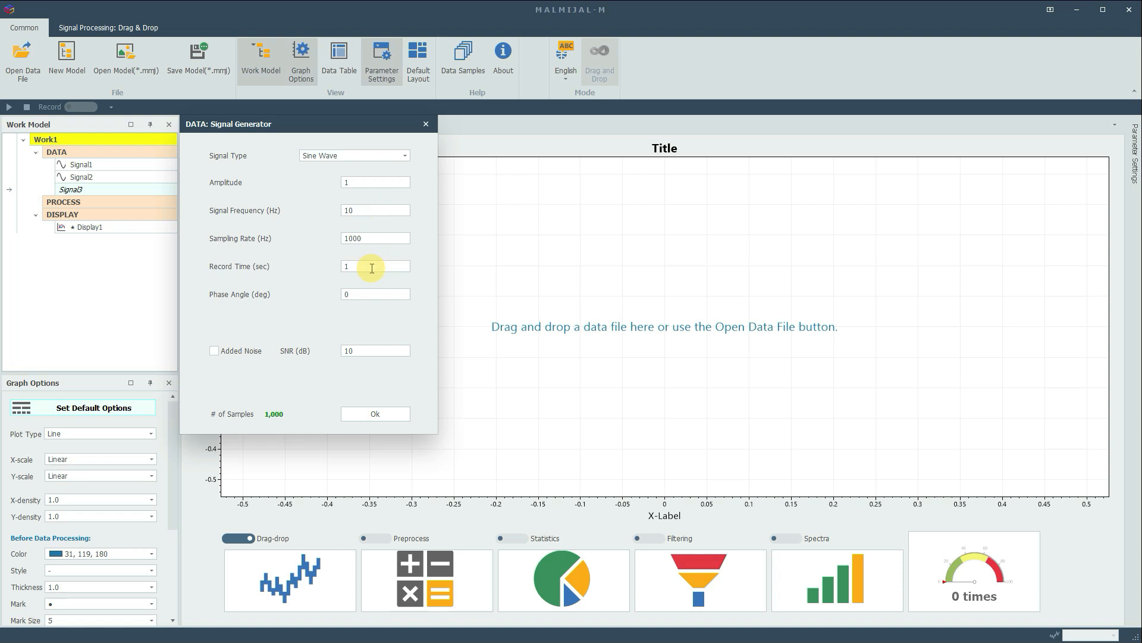
pyautogui.click(213, 351)
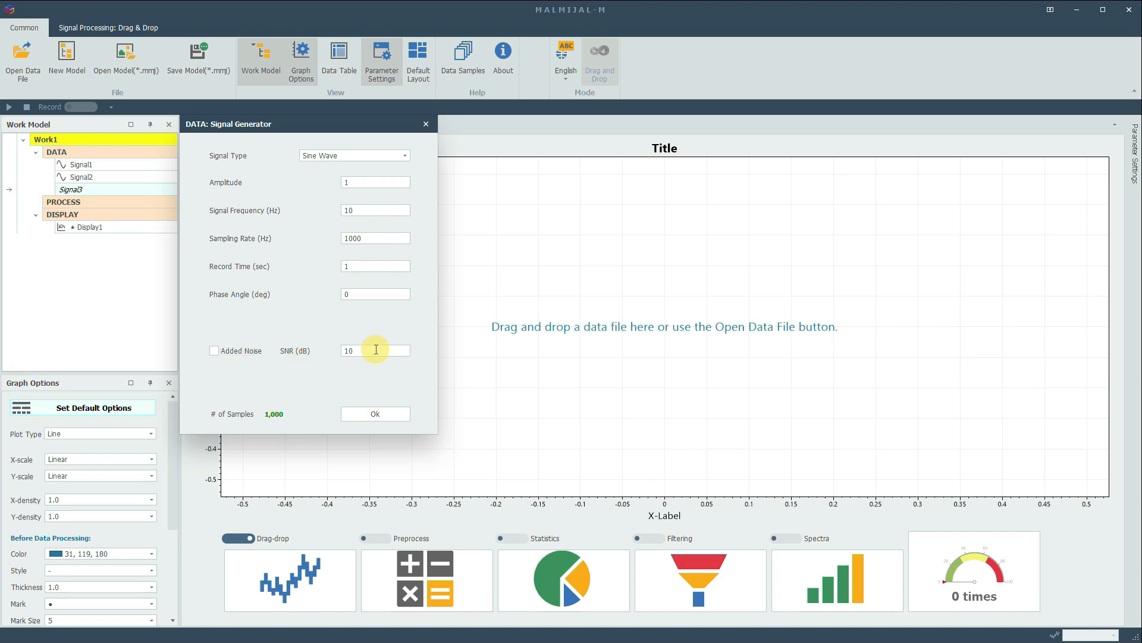
pyautogui.click(376, 413)
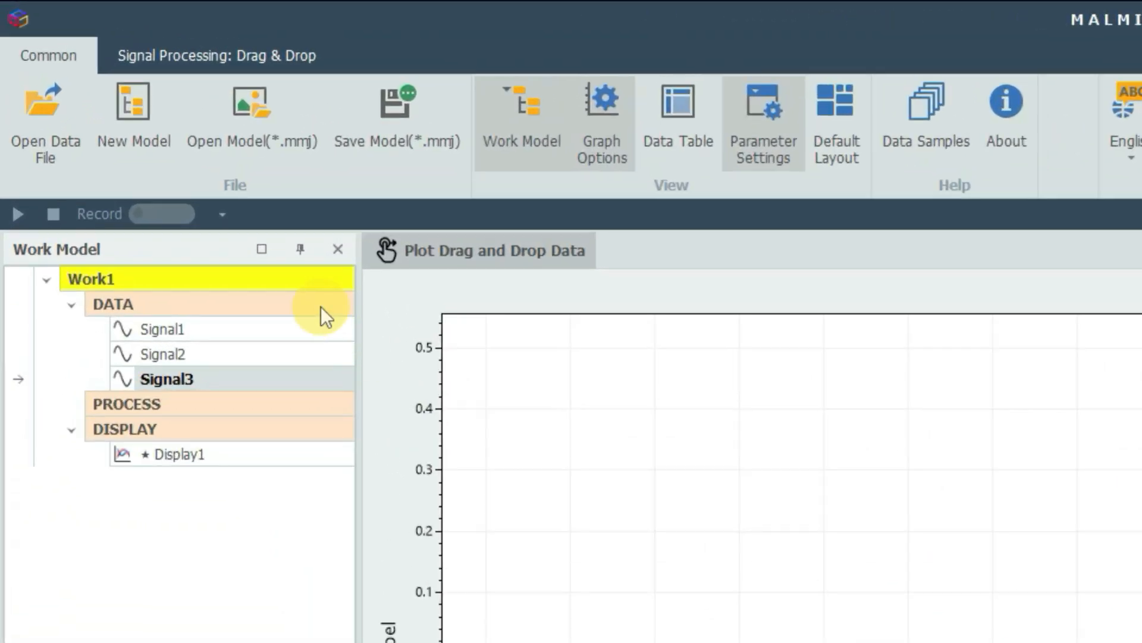
# Append a file item to the DATA section of Work1
pyautogui.rightClick(320, 305)
pyautogui.moveTo(344, 323)
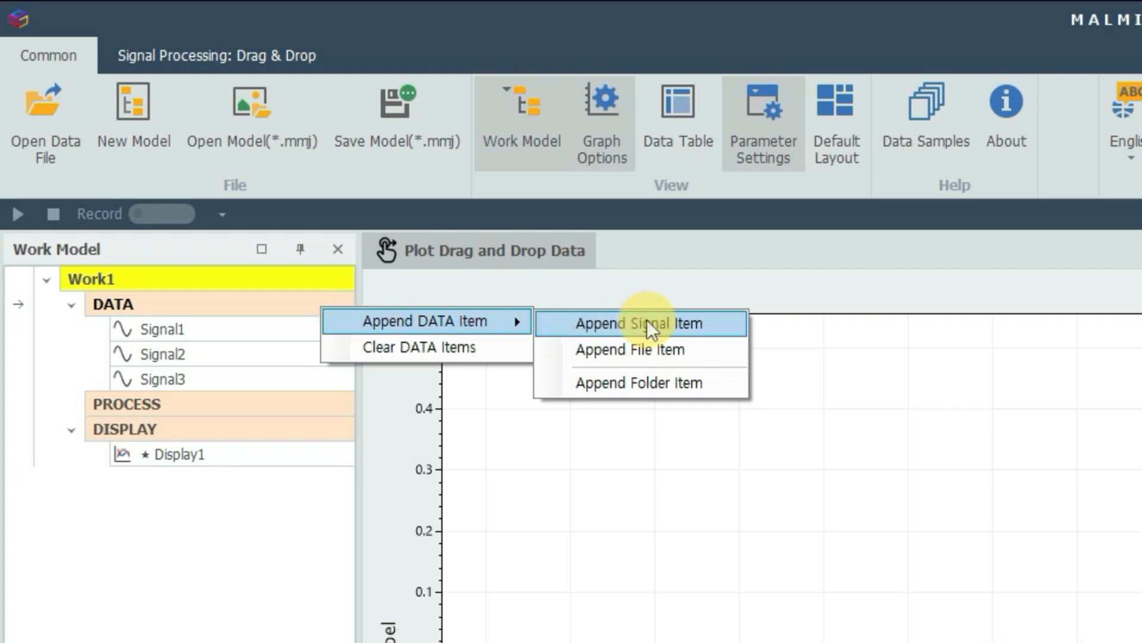
pyautogui.click(648, 354)
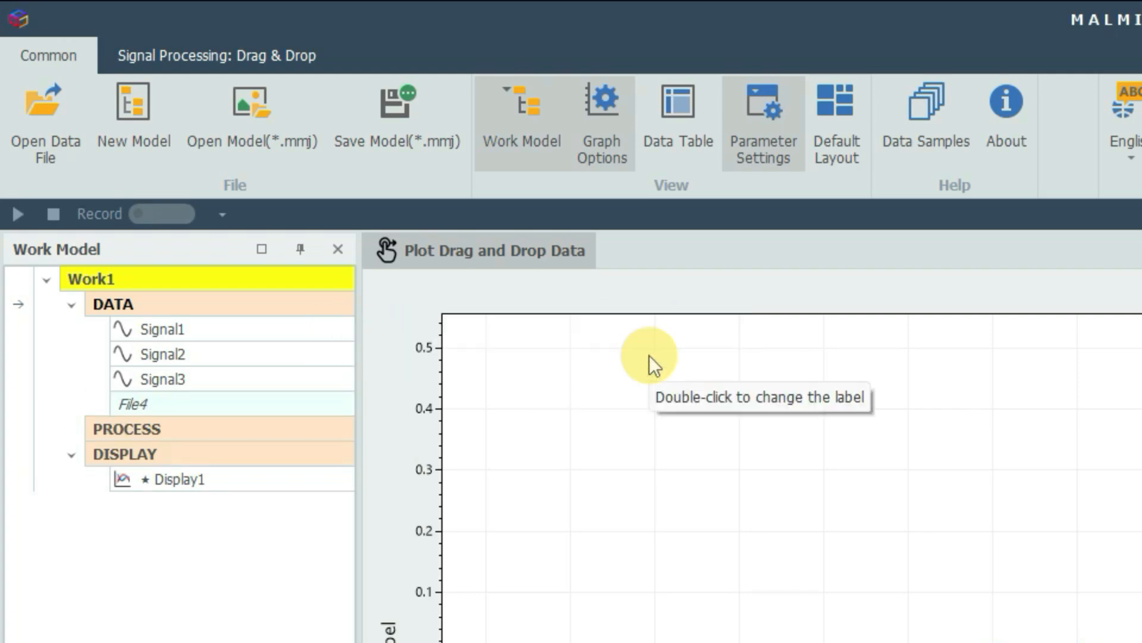
# Assign multidata.dat from the Samples folder to File4 and enter its sampling rate
pyautogui.rightClick(277, 401)
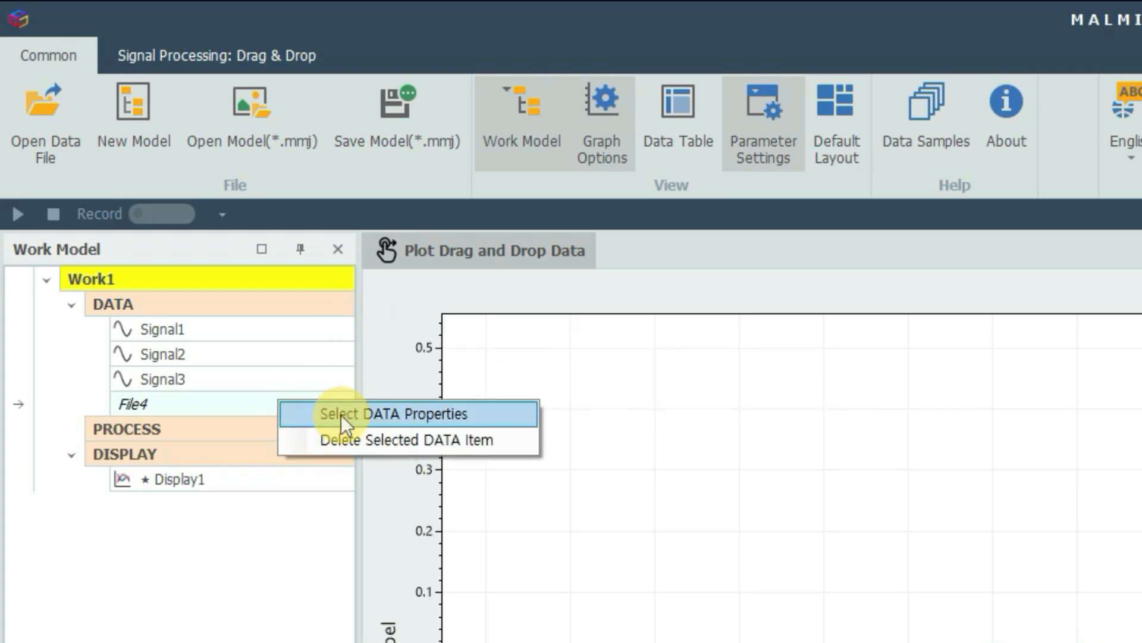
pyautogui.click(341, 415)
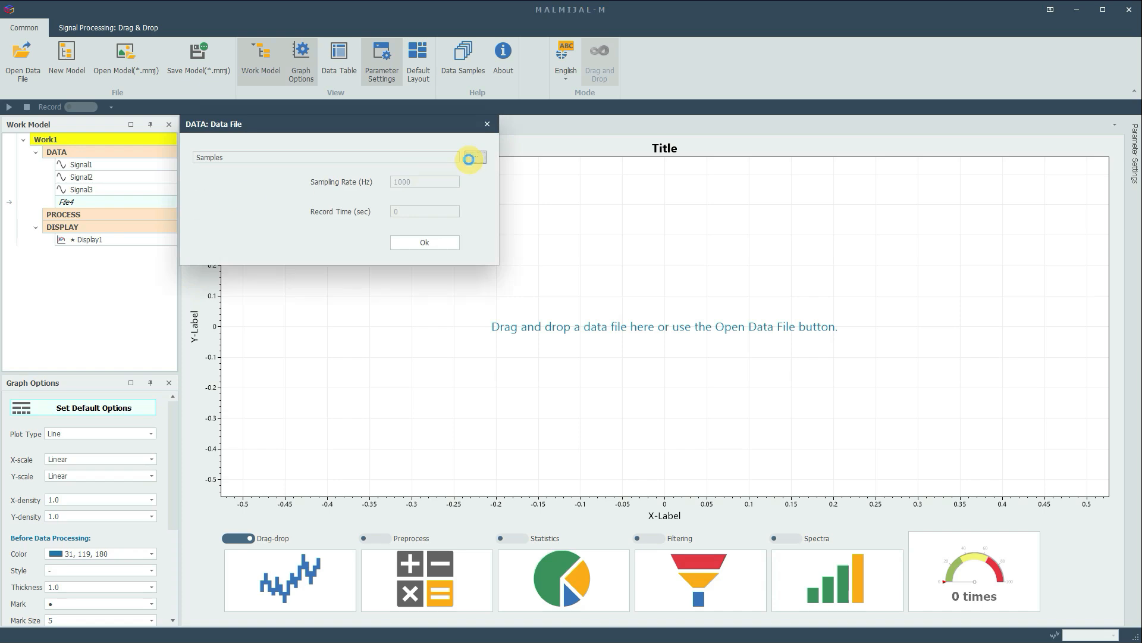
pyautogui.click(475, 157)
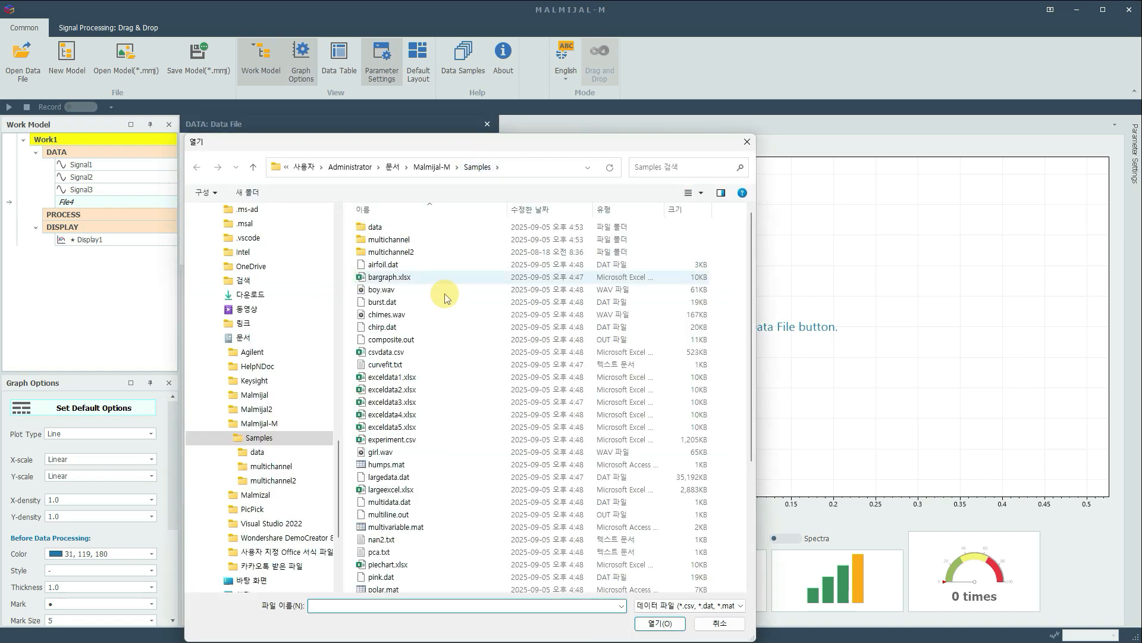
pyautogui.click(422, 503)
pyautogui.click(666, 623)
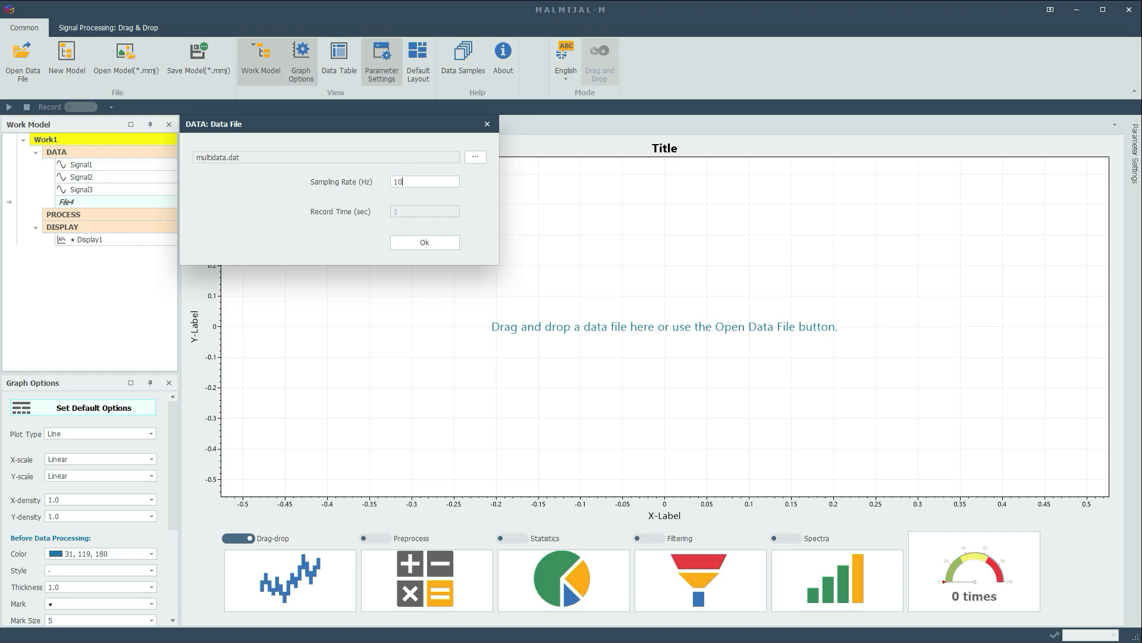
pyautogui.click(424, 242)
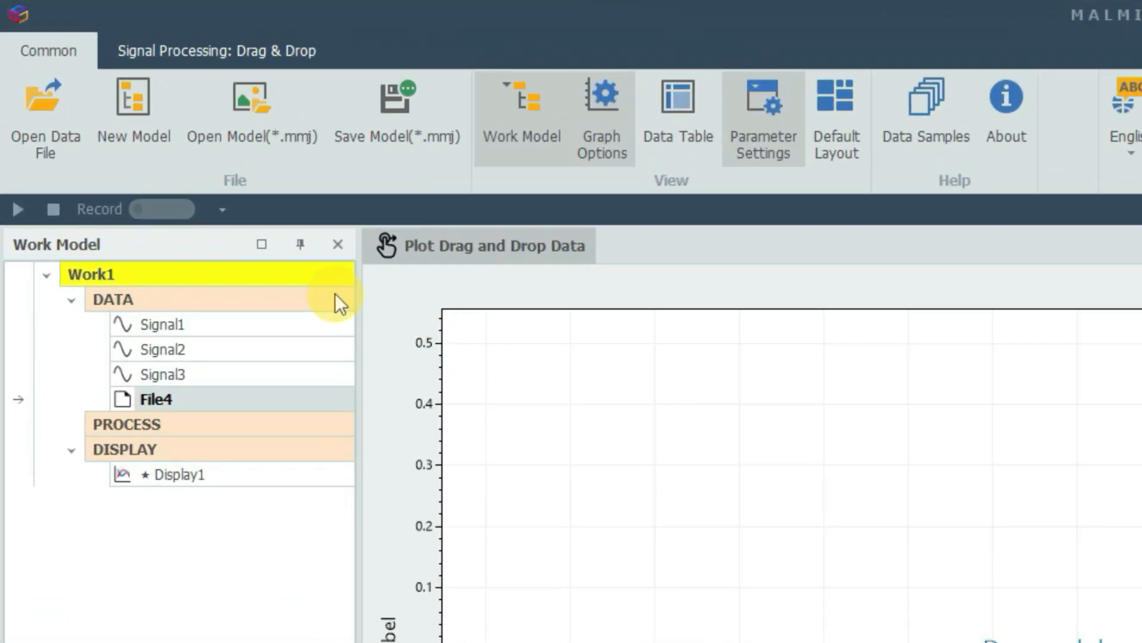
# Append a folder item to the DATA section of Work1
pyautogui.rightClick(175, 158)
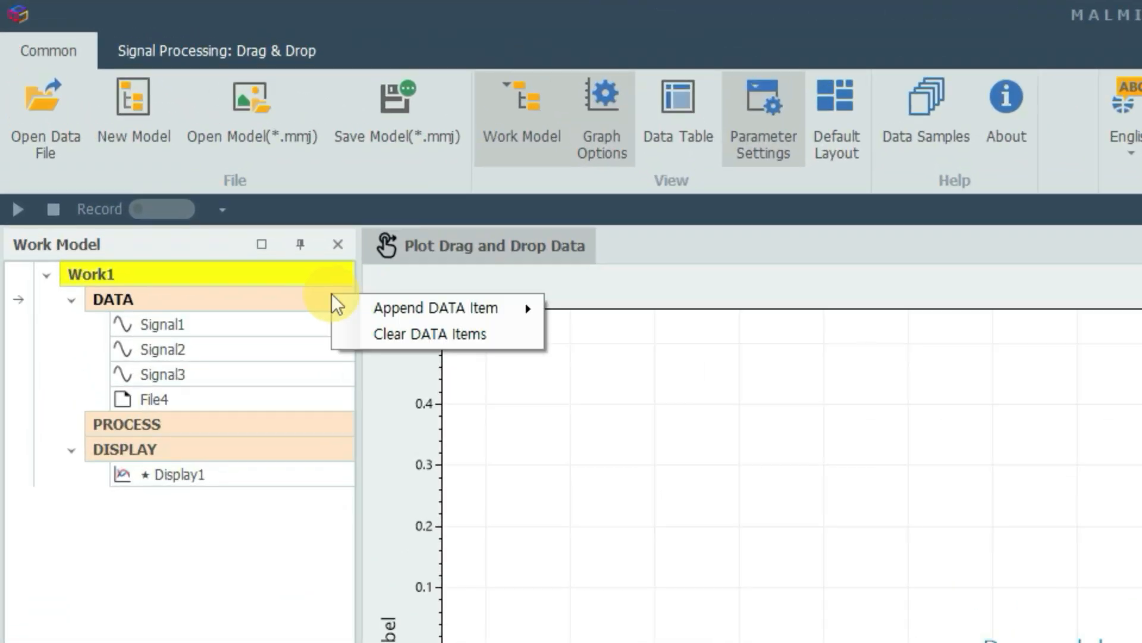
pyautogui.moveTo(185, 163)
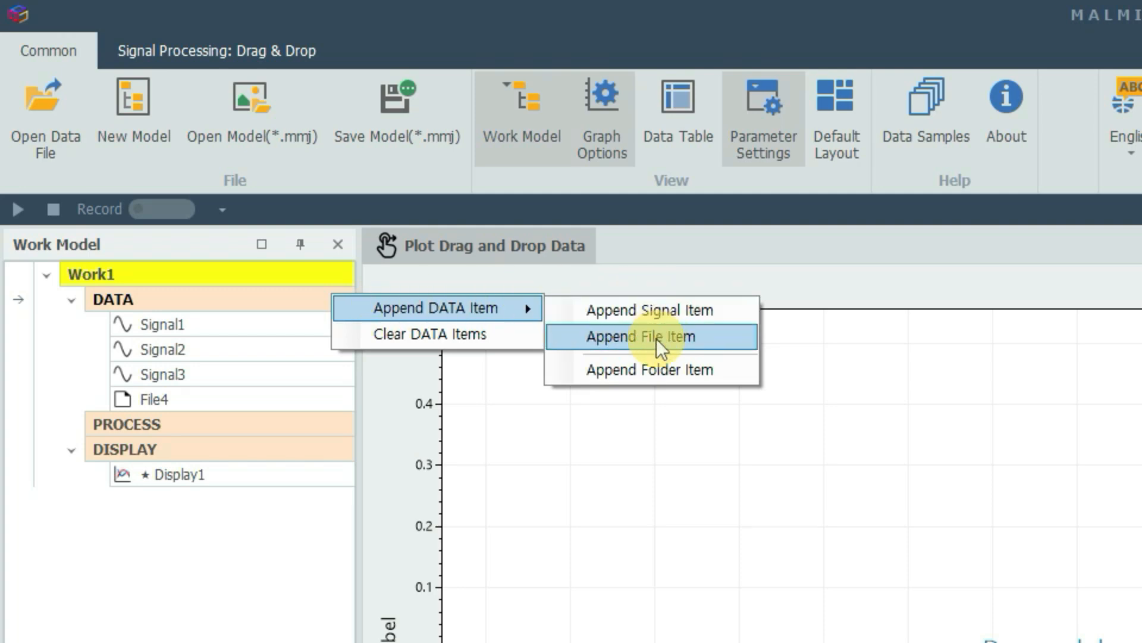
pyautogui.click(652, 369)
# Assign the data subfolder of Samples to Folder5 and set its sampling rate to 1000 Hz
pyautogui.rightClick(275, 421)
pyautogui.click(333, 433)
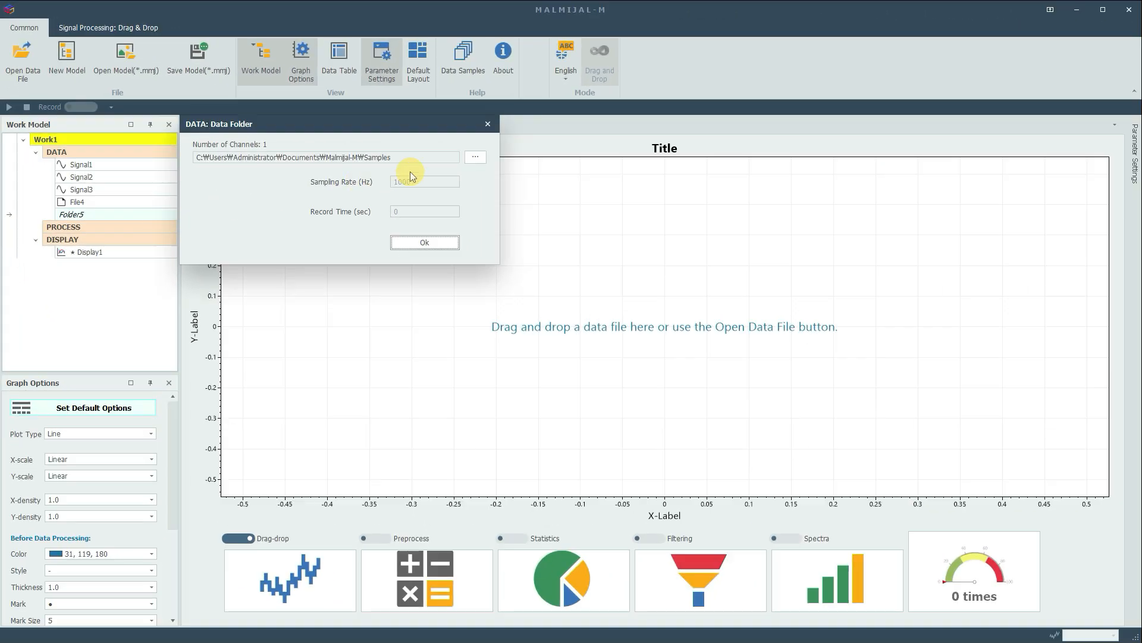
pyautogui.click(480, 158)
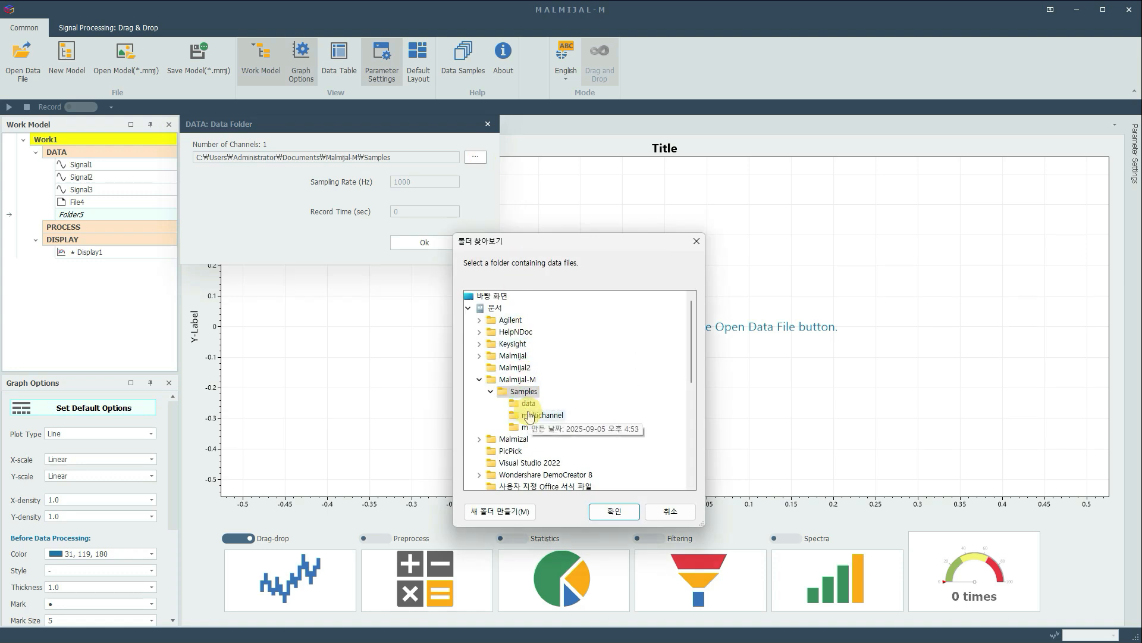
pyautogui.click(528, 405)
pyautogui.click(613, 511)
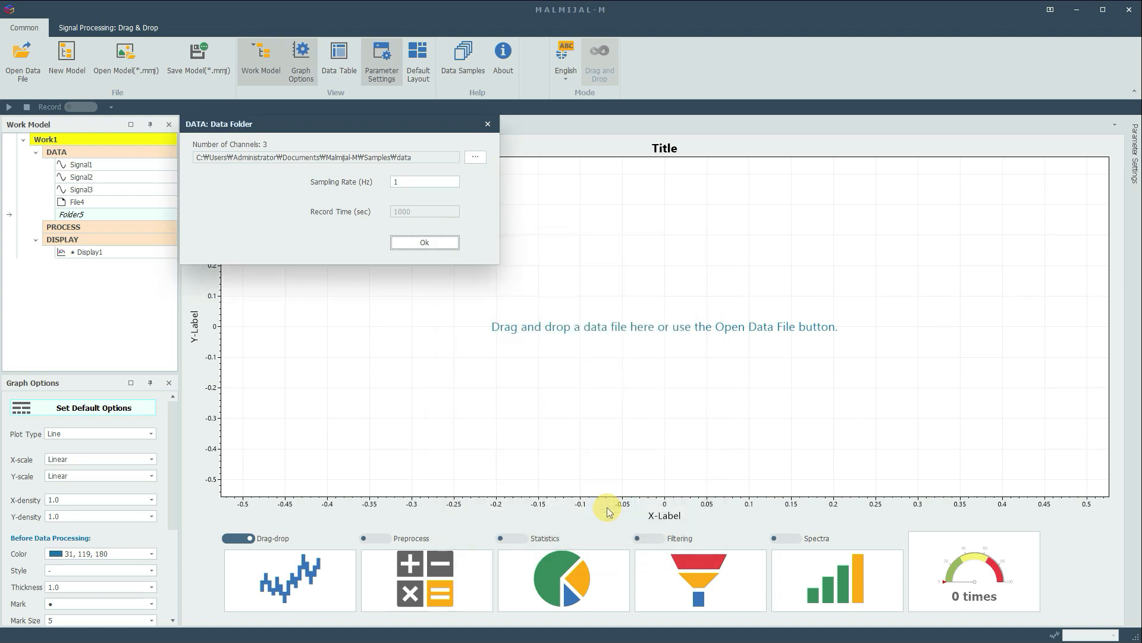
pyautogui.click(417, 182)
pyautogui.write('000')
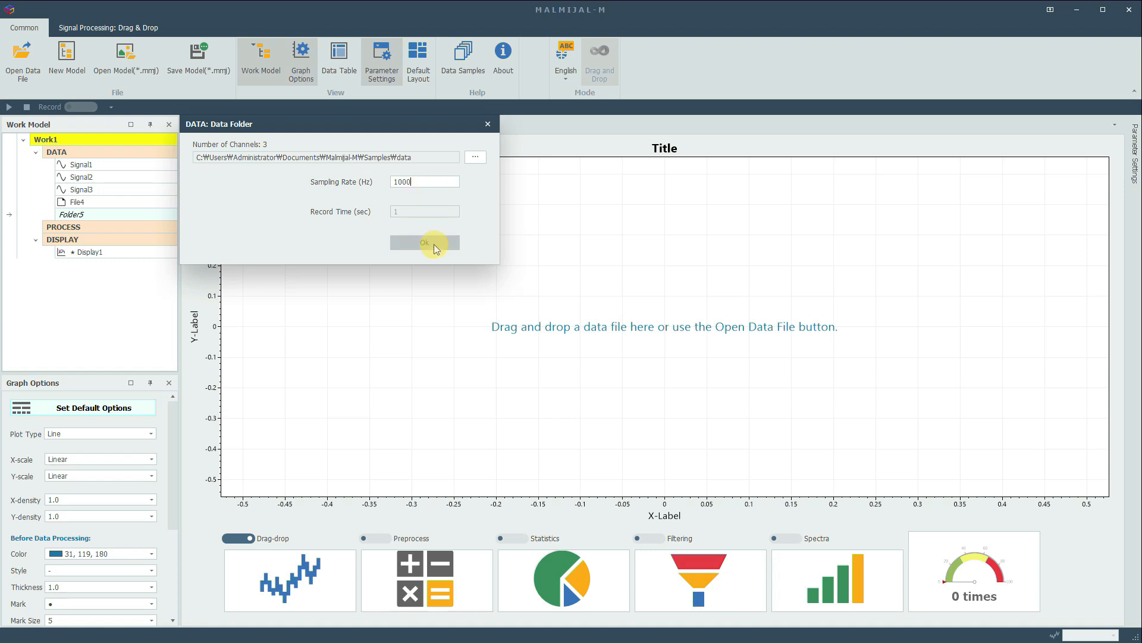
pyautogui.click(434, 244)
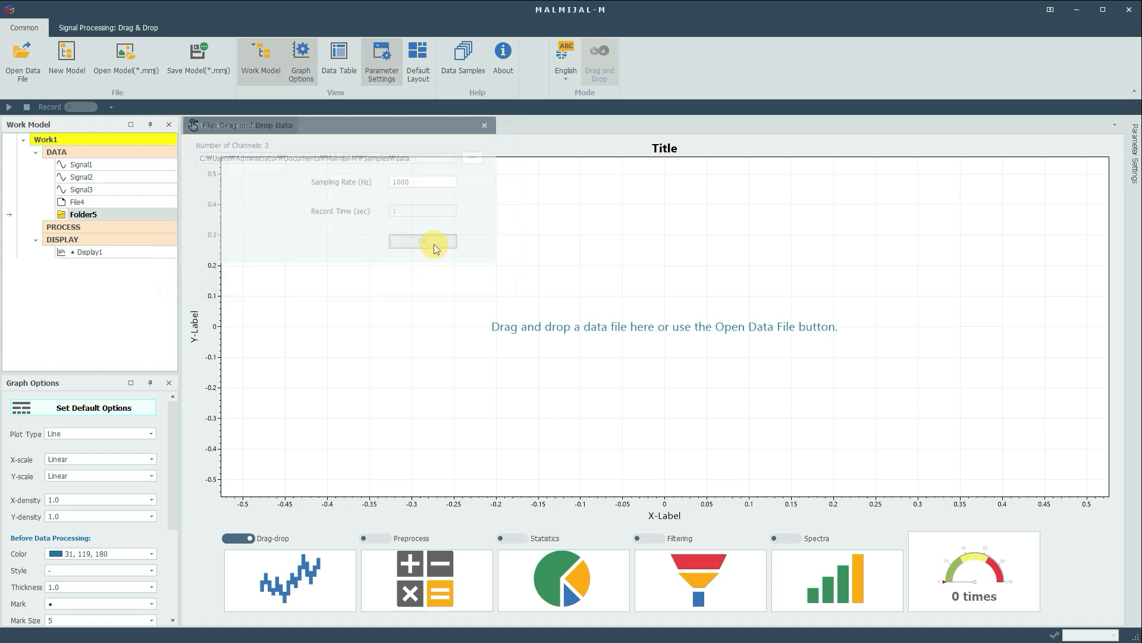
# Change the signal type of Signal1 to Chirp in its data properties
pyautogui.rightClick(103, 166)
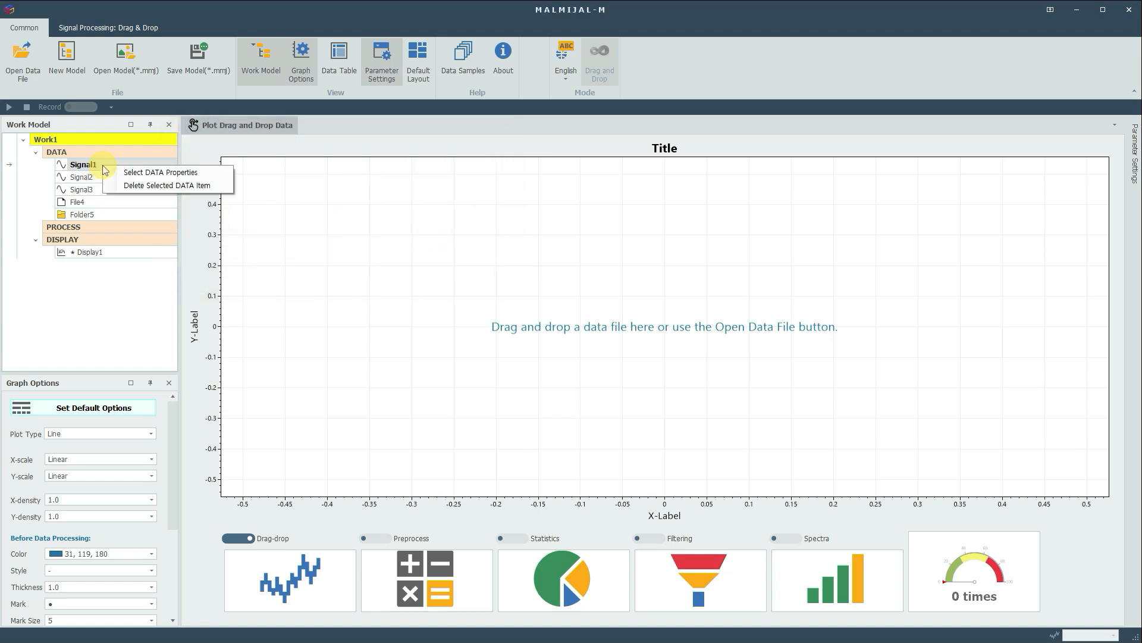
pyautogui.click(9, 170)
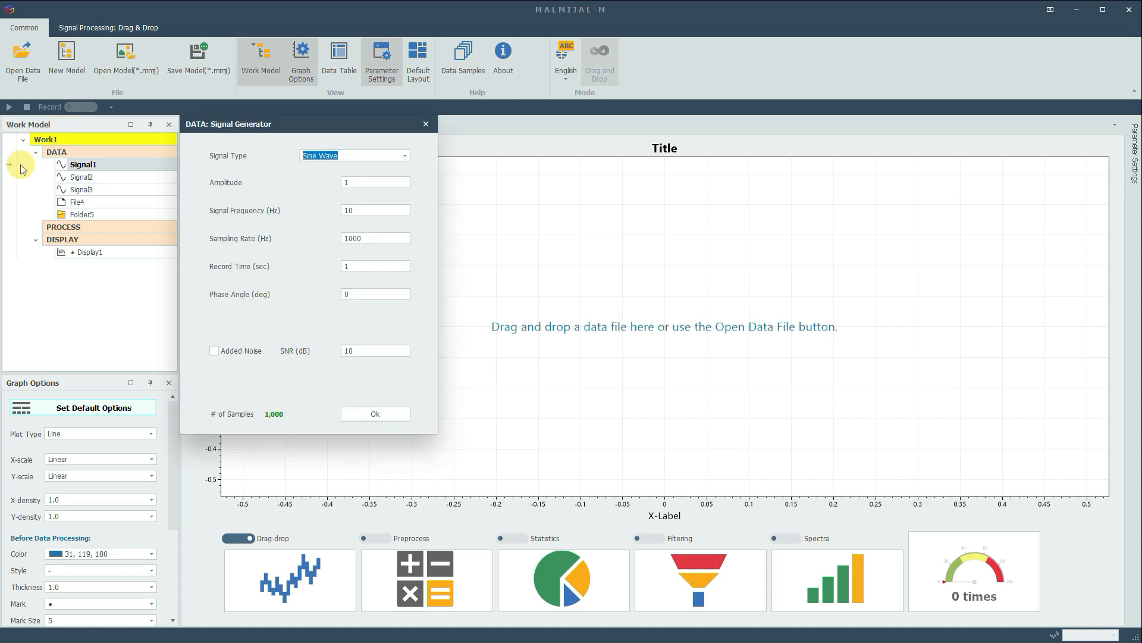
pyautogui.click(406, 157)
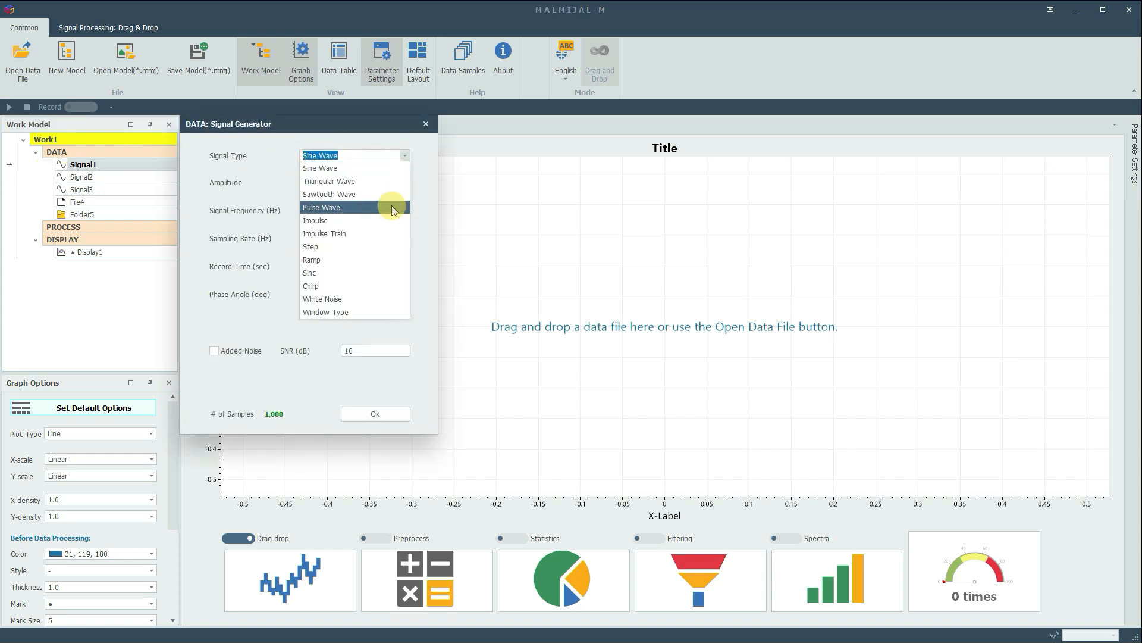
pyautogui.click(377, 281)
pyautogui.click(373, 413)
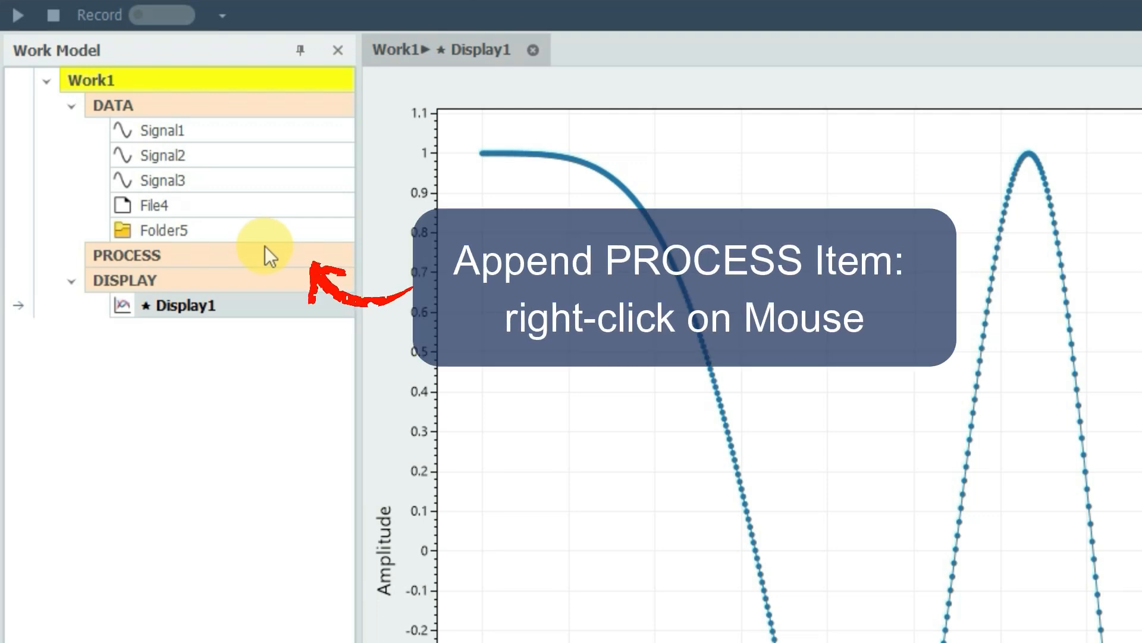
# Append a PROCESS item to Work1 and choose Signal1 as its Data 1 input
pyautogui.rightClick(266, 252)
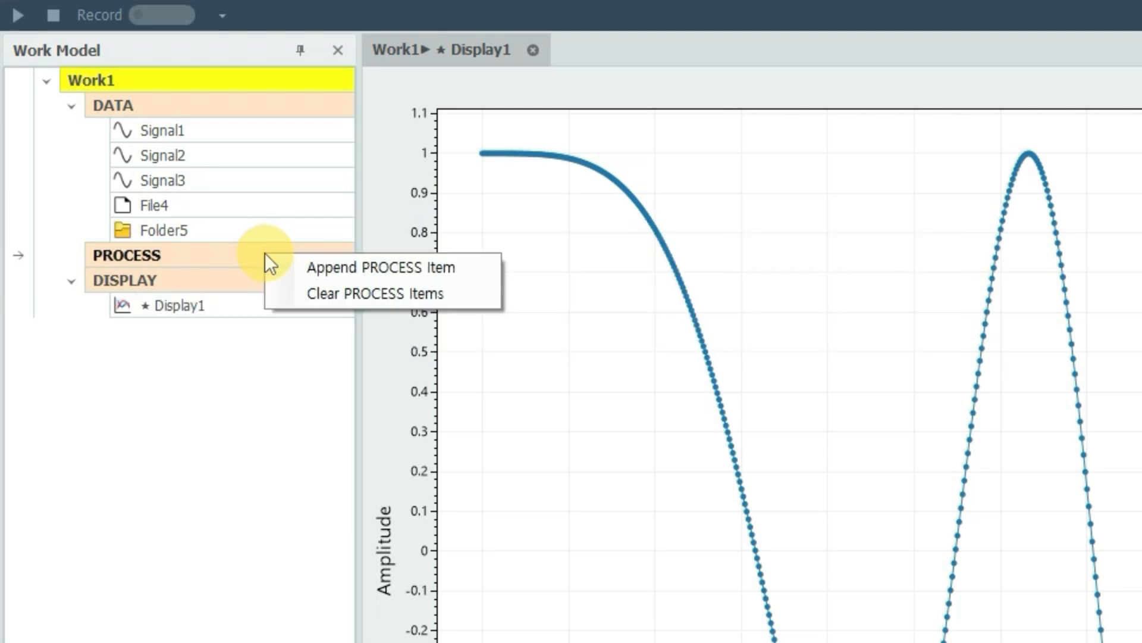
pyautogui.click(316, 272)
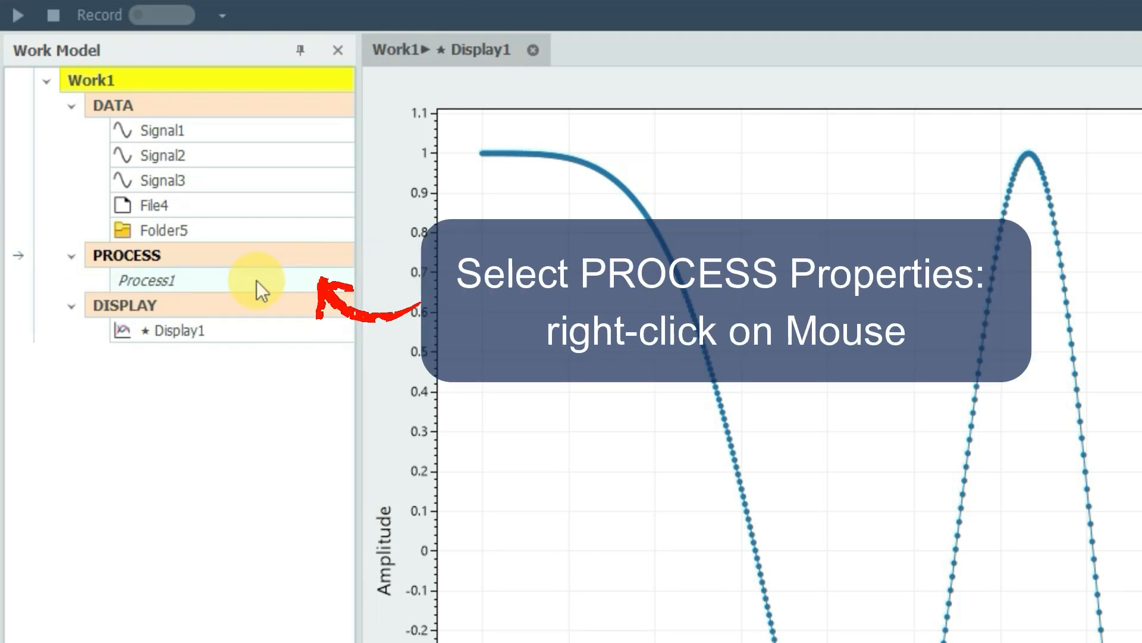
pyautogui.rightClick(255, 280)
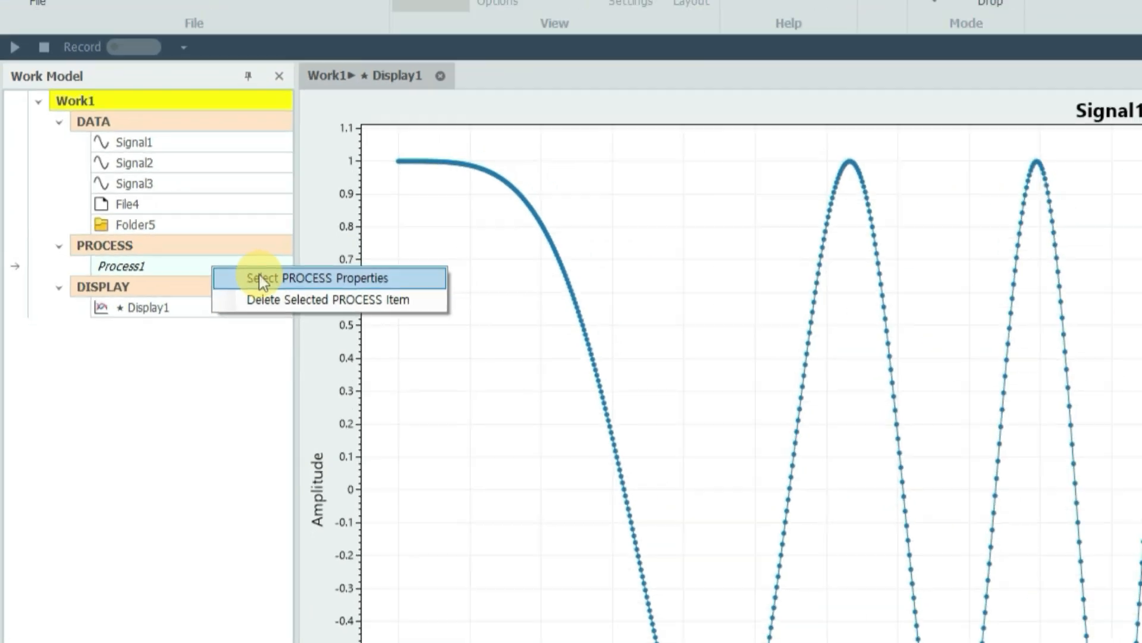
pyautogui.click(310, 294)
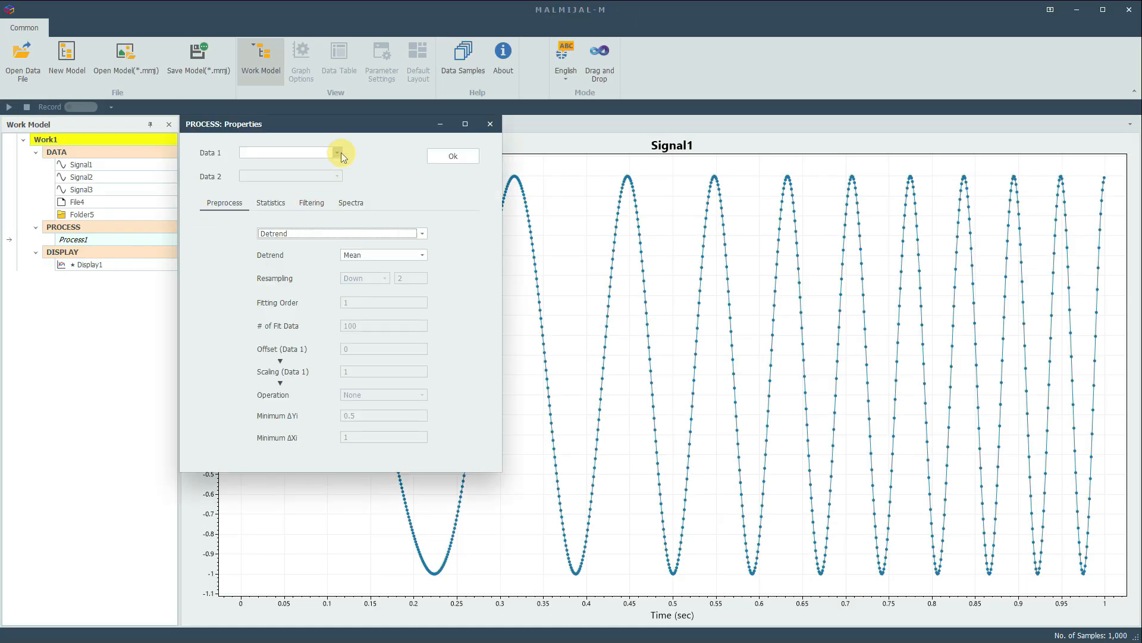
pyautogui.click(341, 152)
pyautogui.click(327, 166)
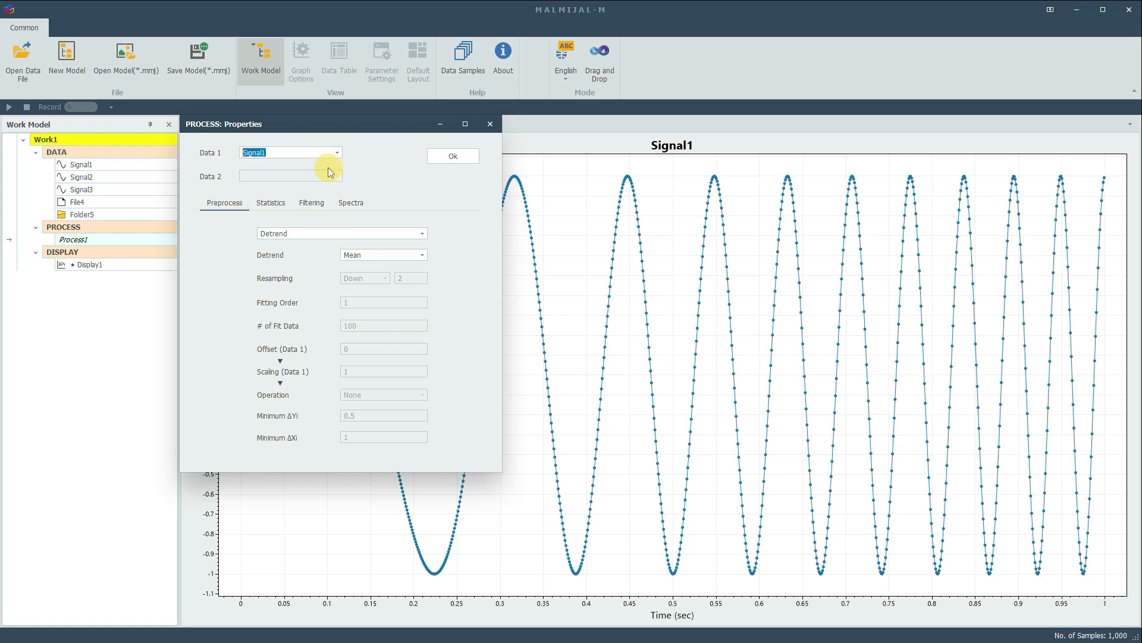
# Set the preprocessing of Process1 to Detrend with the Mean option and apply the properties
pyautogui.click(423, 234)
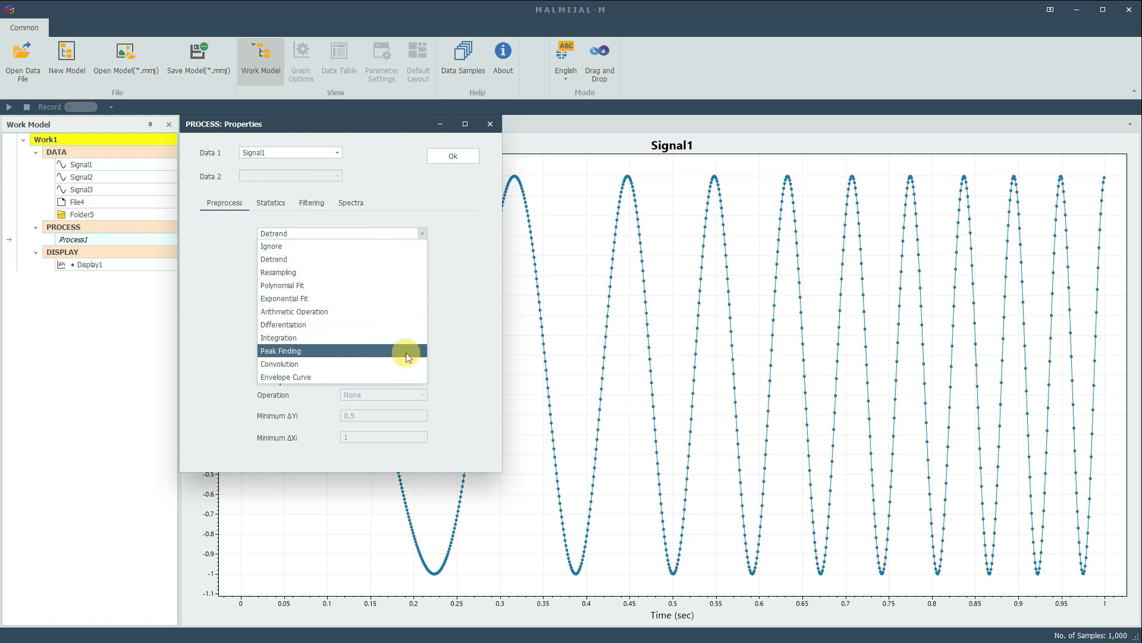
pyautogui.click(391, 258)
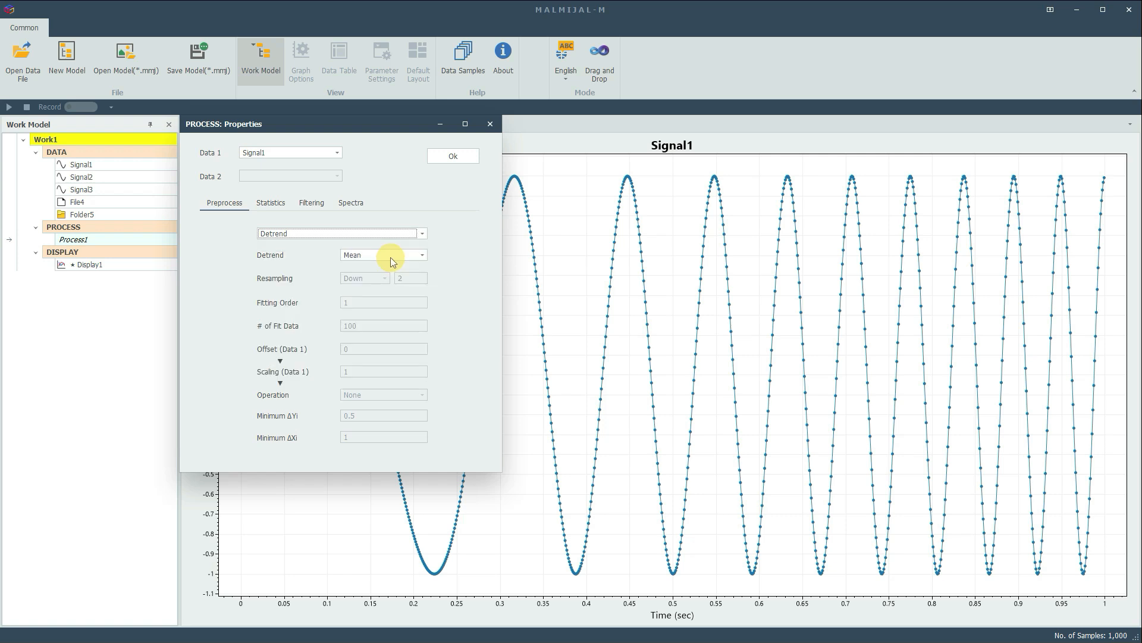
pyautogui.click(423, 256)
pyautogui.click(412, 265)
pyautogui.click(452, 156)
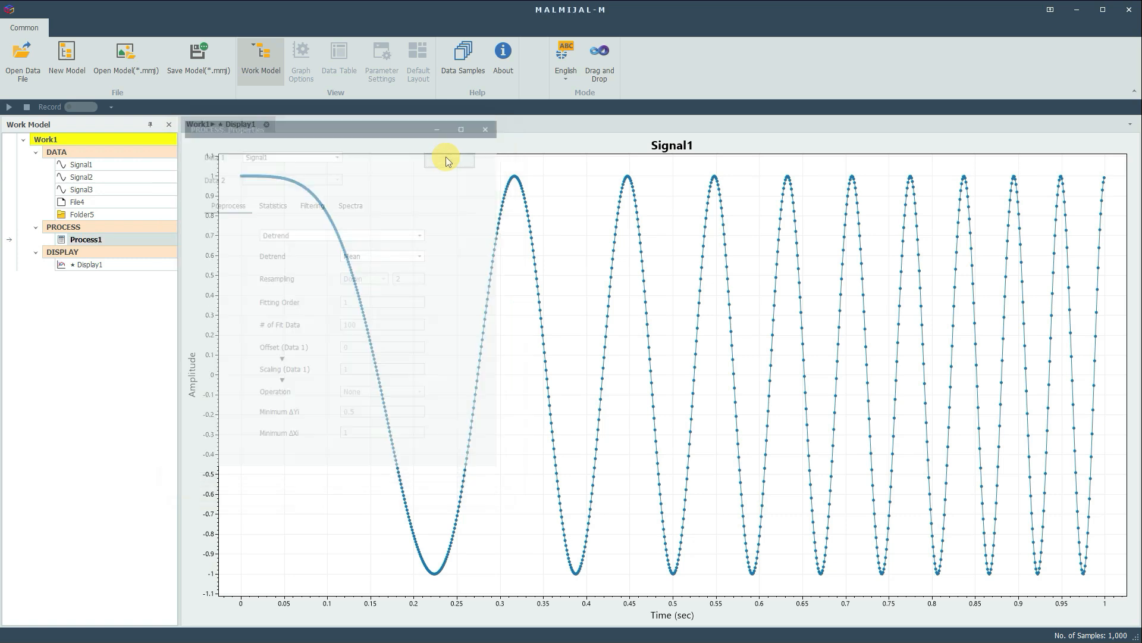
# Append a second PROCESS item to Work1 and choose Signal3 as its Data 1 input
pyautogui.rightClick(146, 223)
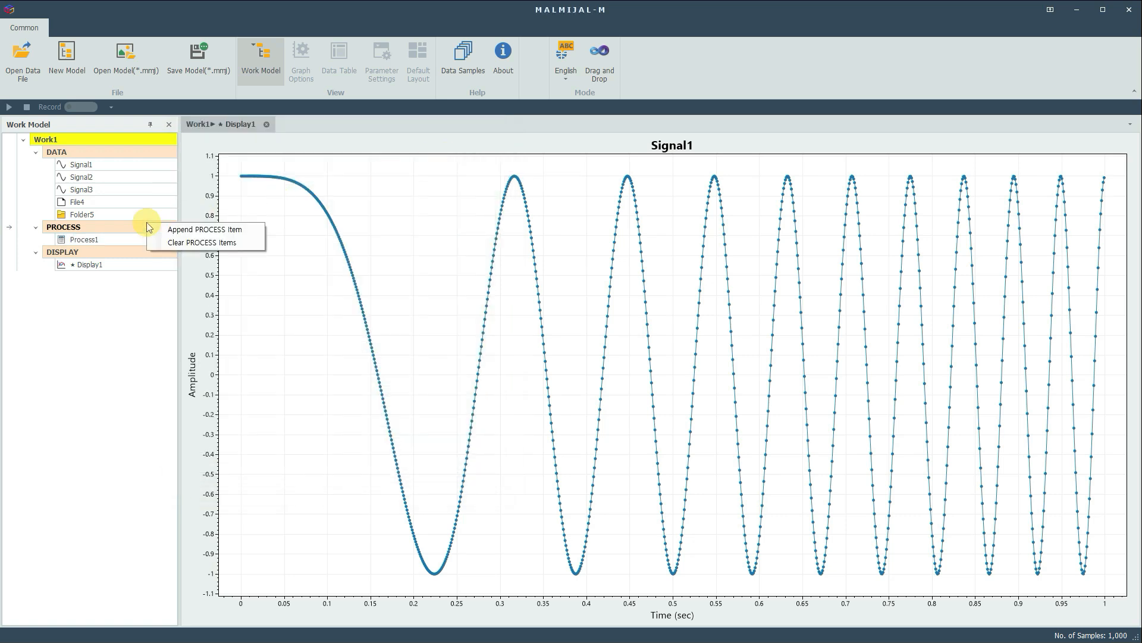
pyautogui.click(177, 228)
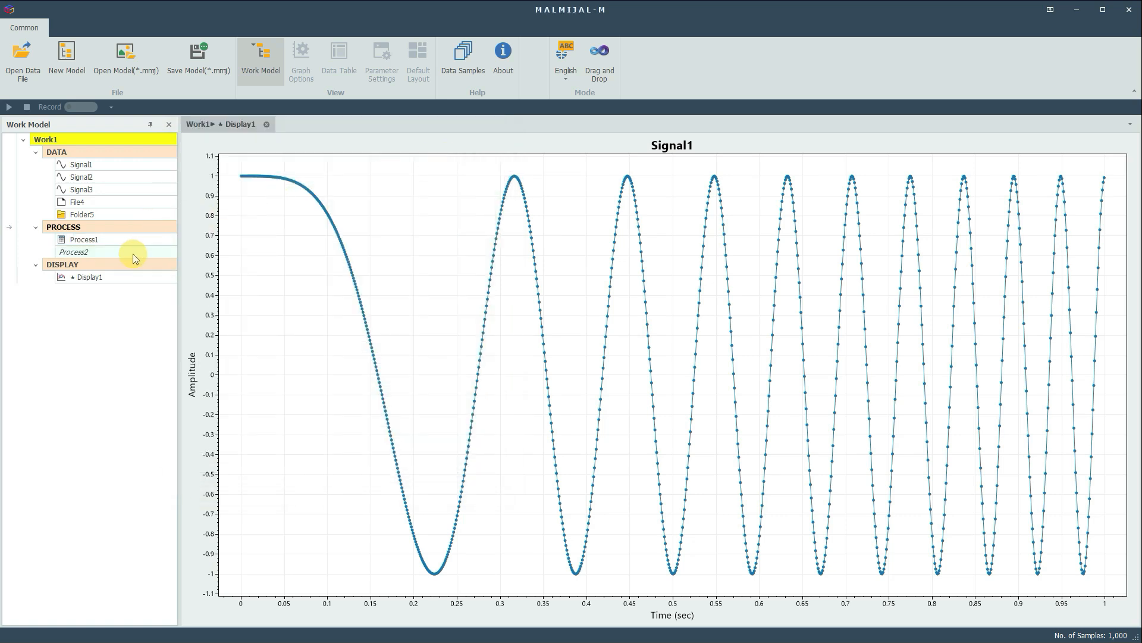
pyautogui.rightClick(134, 254)
pyautogui.click(172, 257)
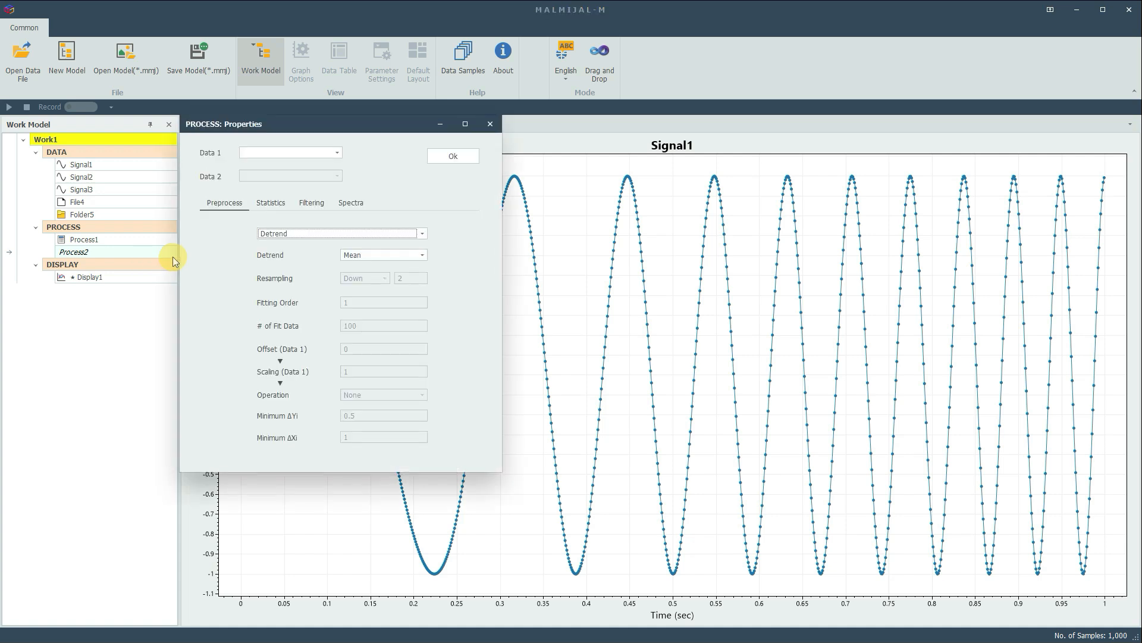
pyautogui.click(337, 153)
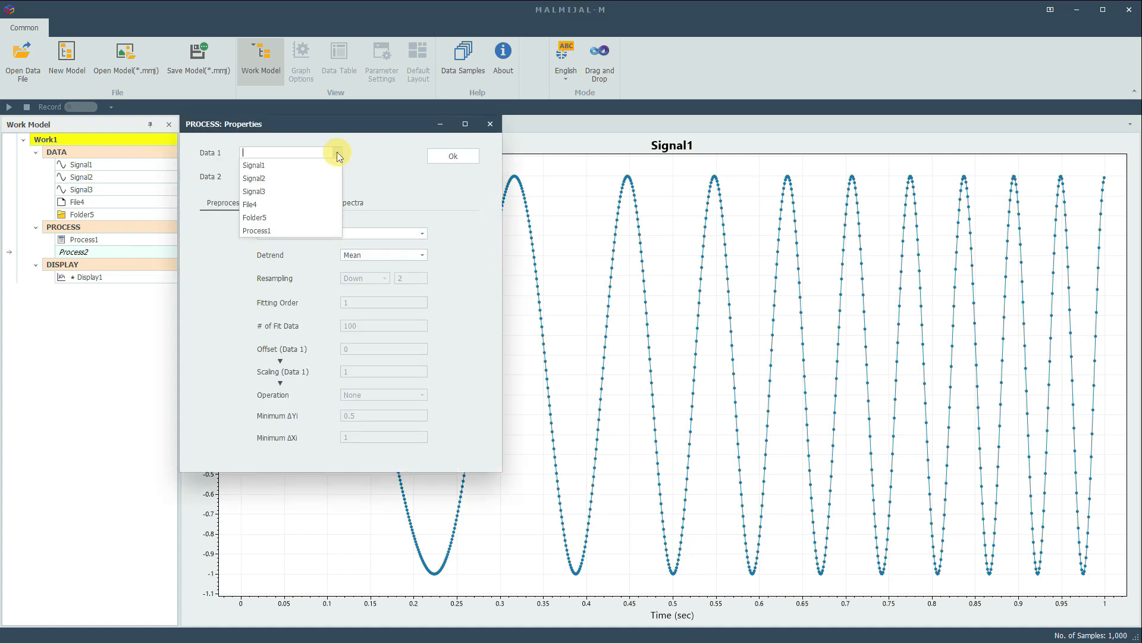
pyautogui.click(315, 191)
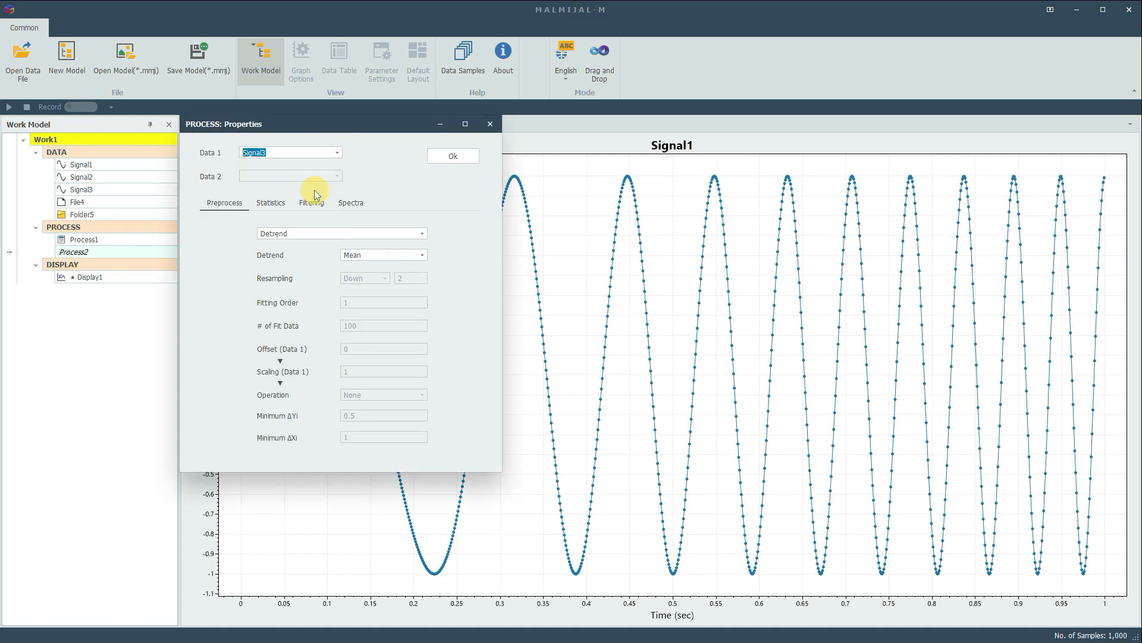
# Set the statistics method of Process2 to Descriptive Statistics and apply the properties
pyautogui.click(277, 205)
pyautogui.click(419, 233)
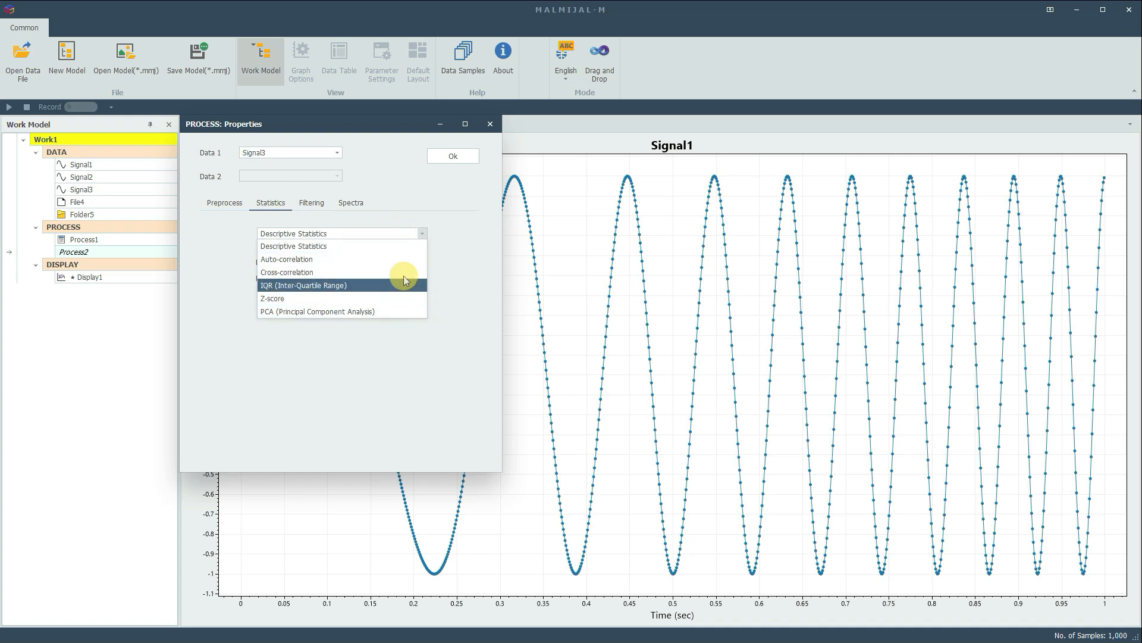
pyautogui.click(404, 250)
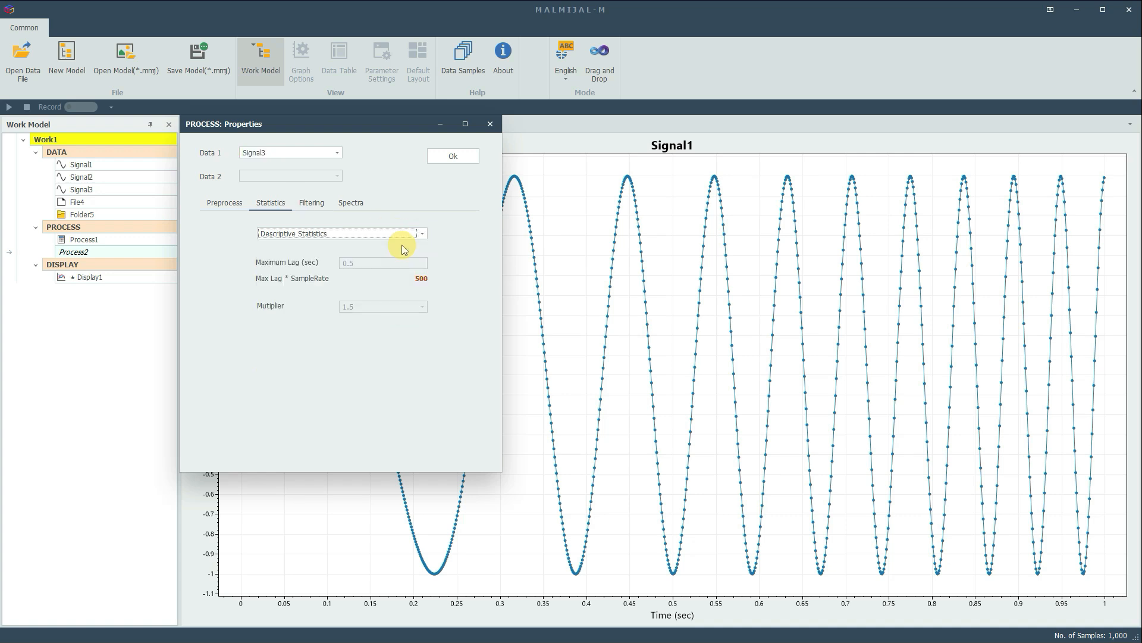
pyautogui.click(456, 158)
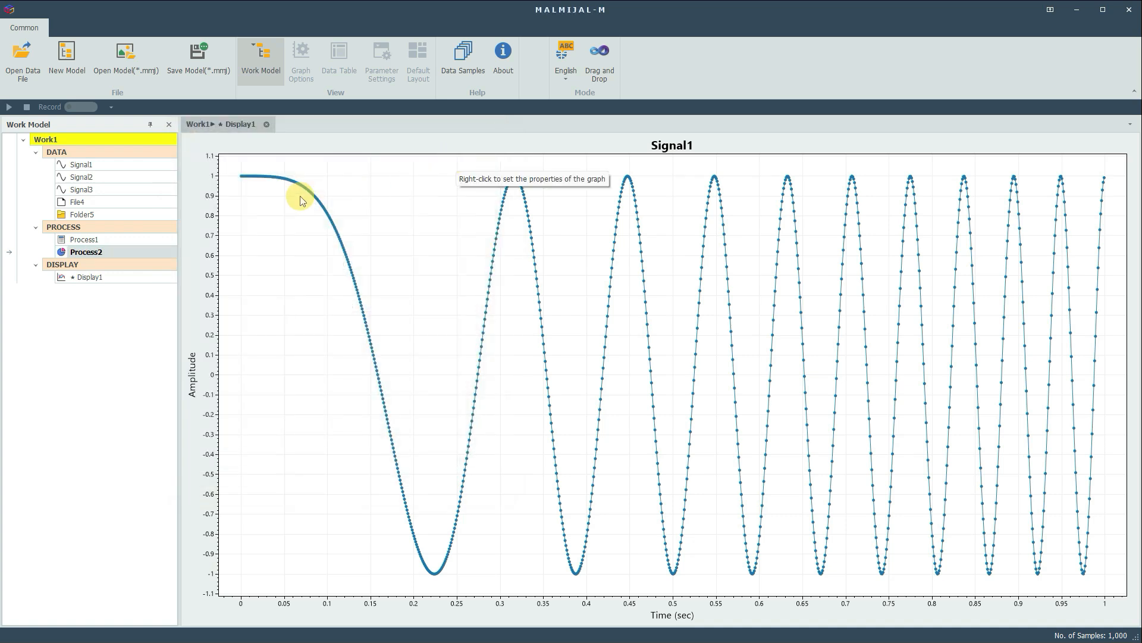
# Append a third PROCESS item to Work1 and choose File4 as its Data 1 input
pyautogui.rightClick(143, 226)
pyautogui.click(177, 233)
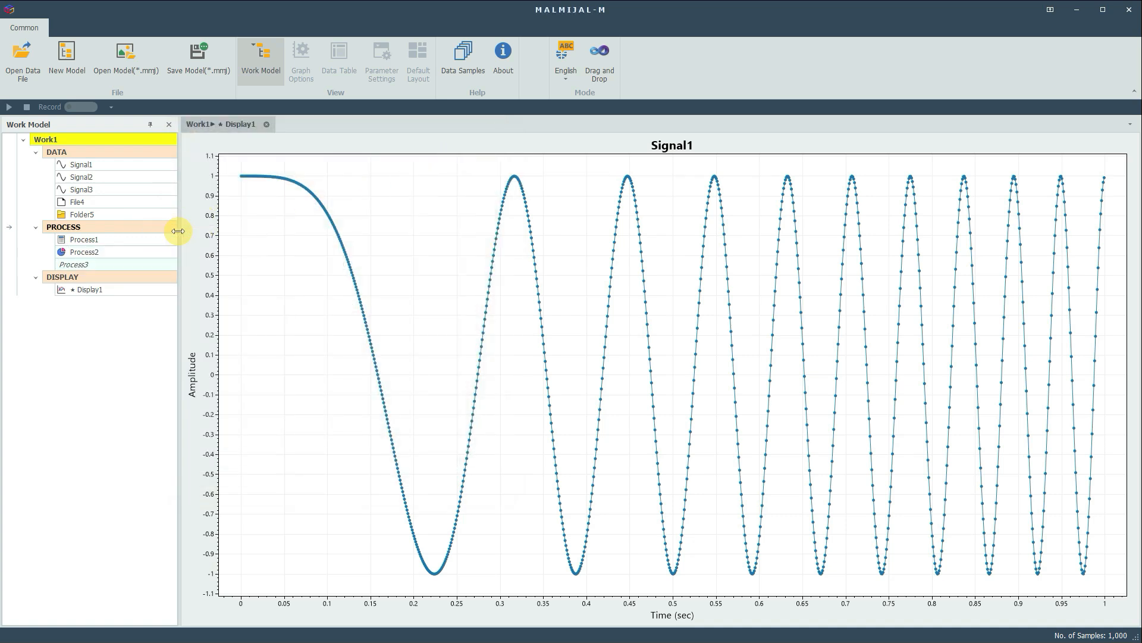
pyautogui.rightClick(138, 266)
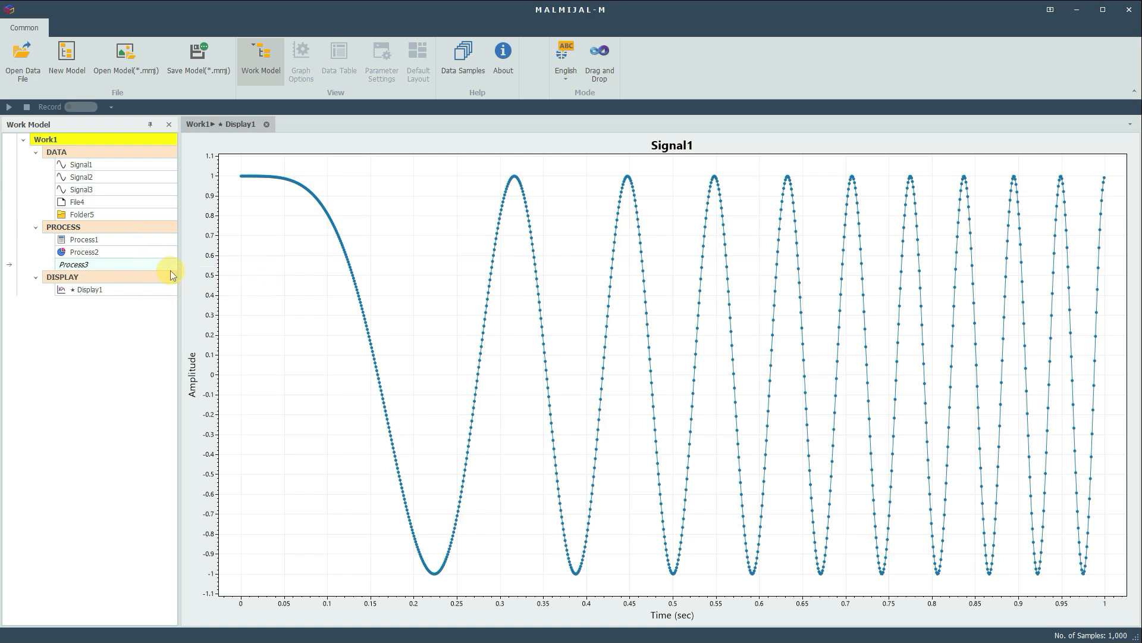
pyautogui.click(170, 270)
pyautogui.click(336, 154)
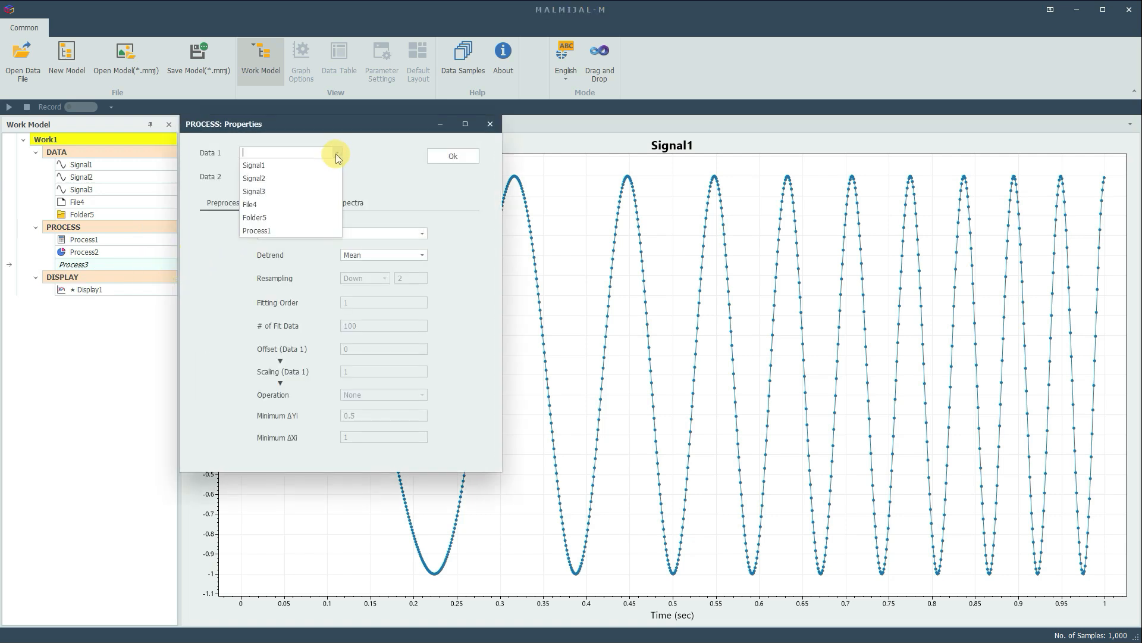
pyautogui.click(303, 203)
# Set the filtering of Process3 to MA (Moving Average) with 3 points and the Full option, and apply the properties
pyautogui.click(308, 203)
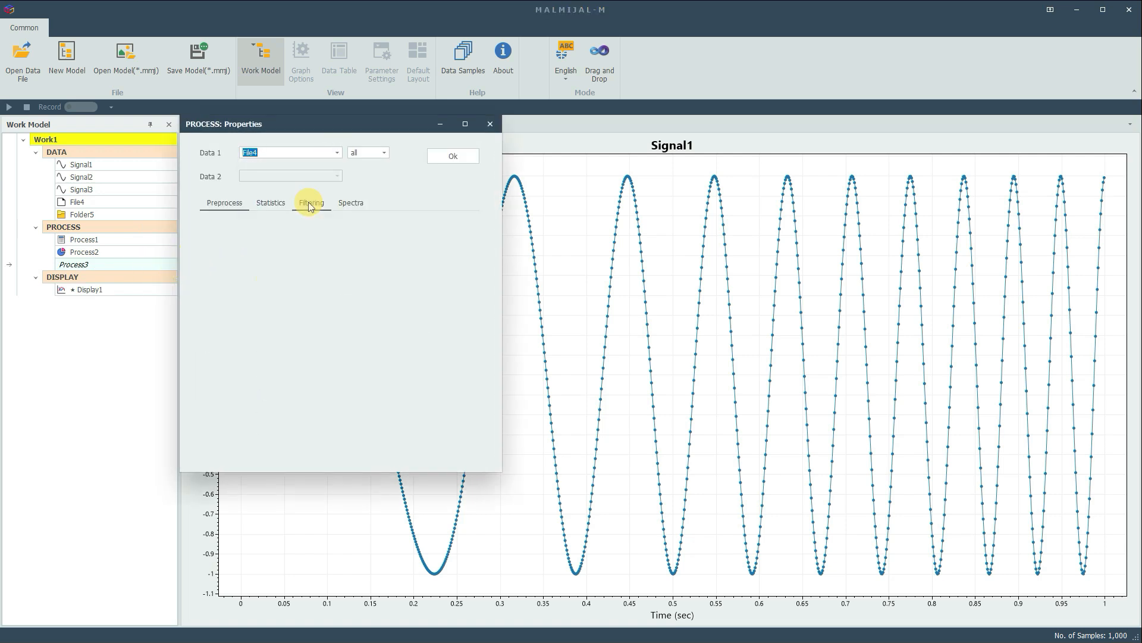
pyautogui.click(422, 234)
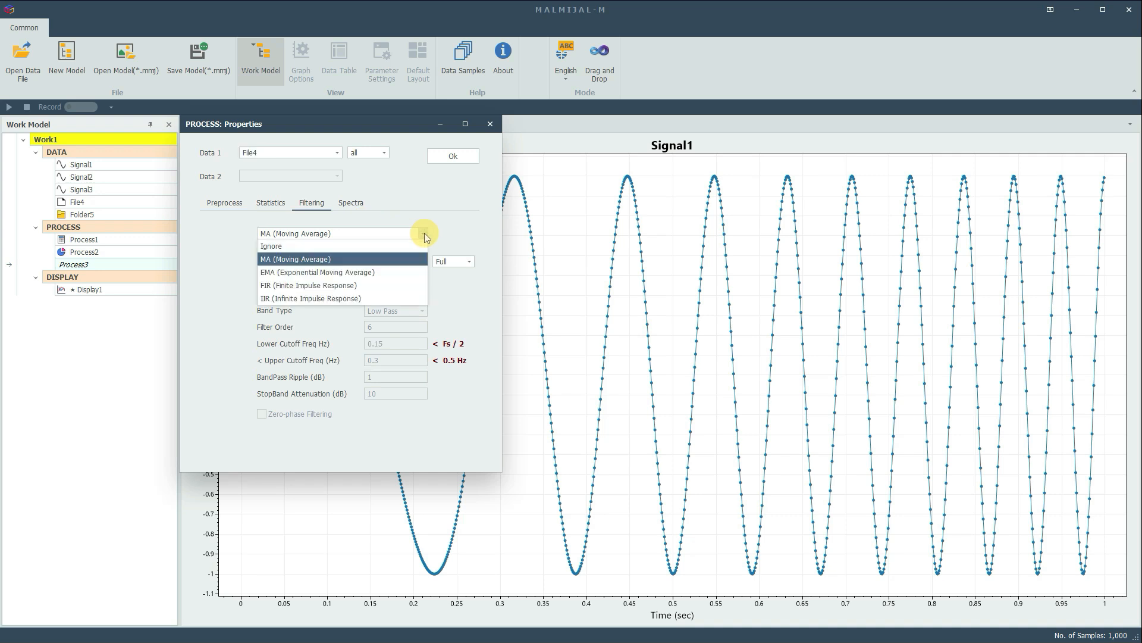
pyautogui.click(398, 258)
pyautogui.click(398, 263)
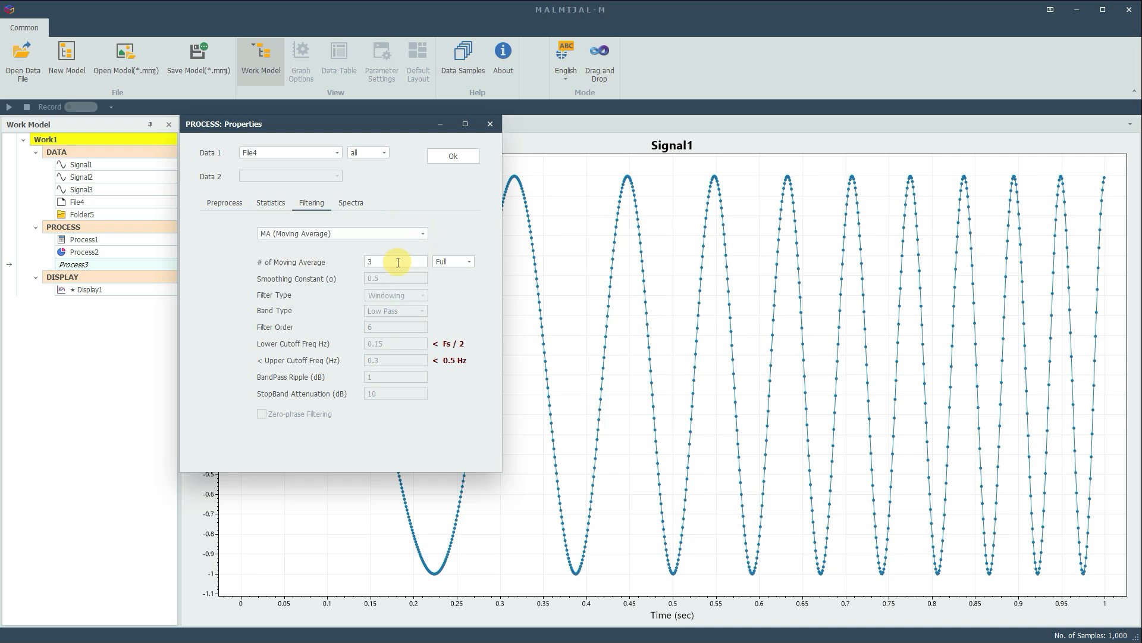
pyautogui.click(470, 262)
pyautogui.click(466, 275)
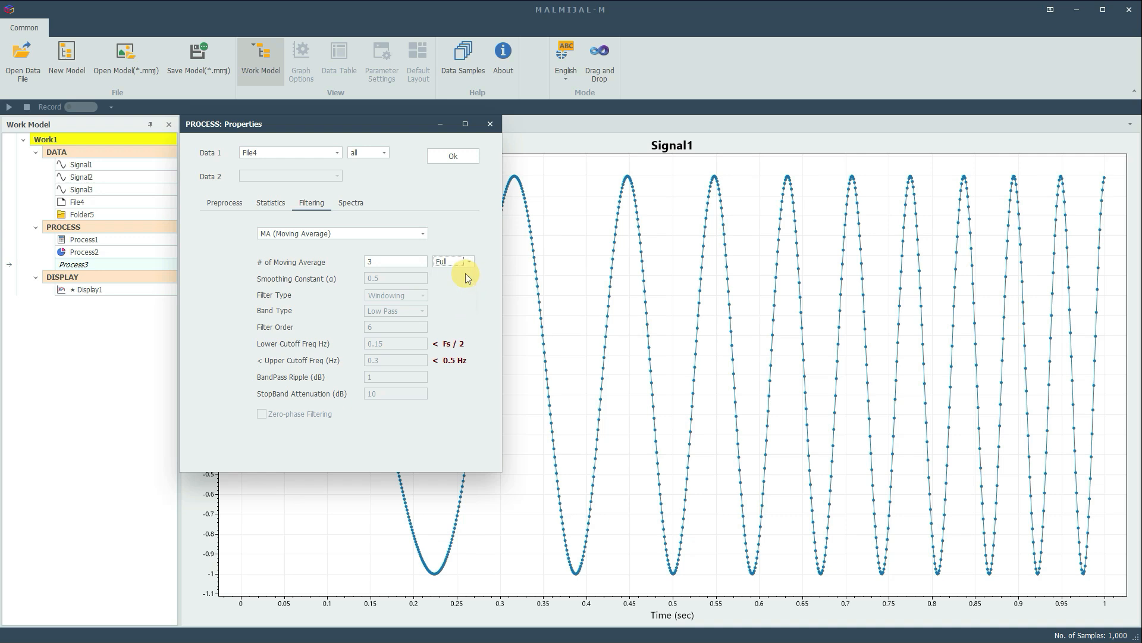
pyautogui.click(452, 157)
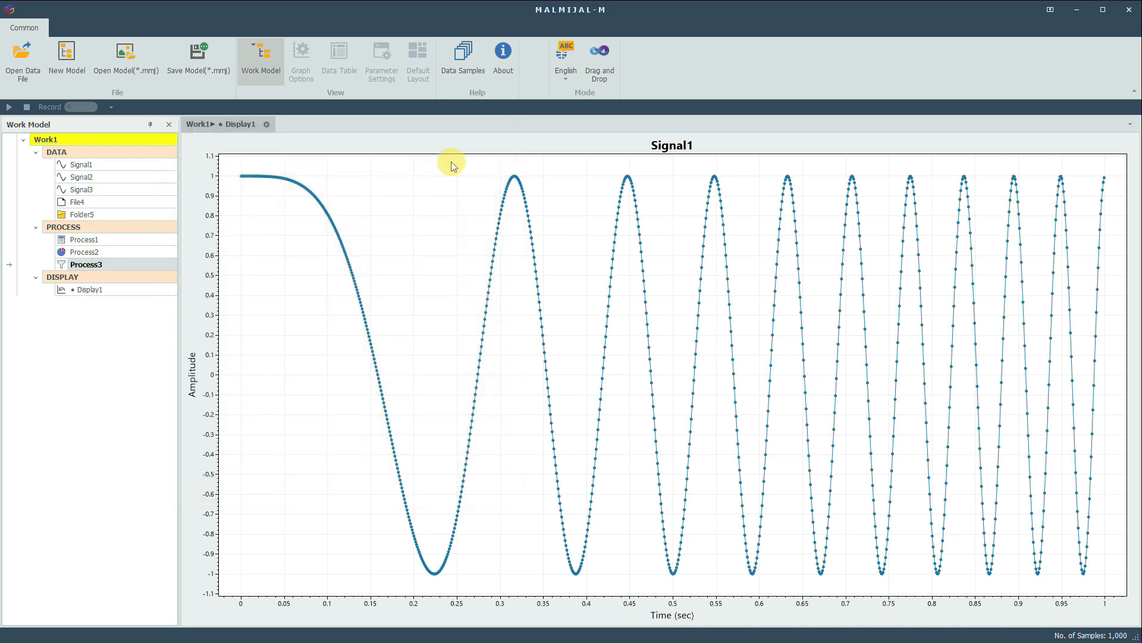
# Append a fourth PROCESS item to Work1 and choose Folder5 as its Data 1 input
pyautogui.rightClick(144, 224)
pyautogui.click(167, 232)
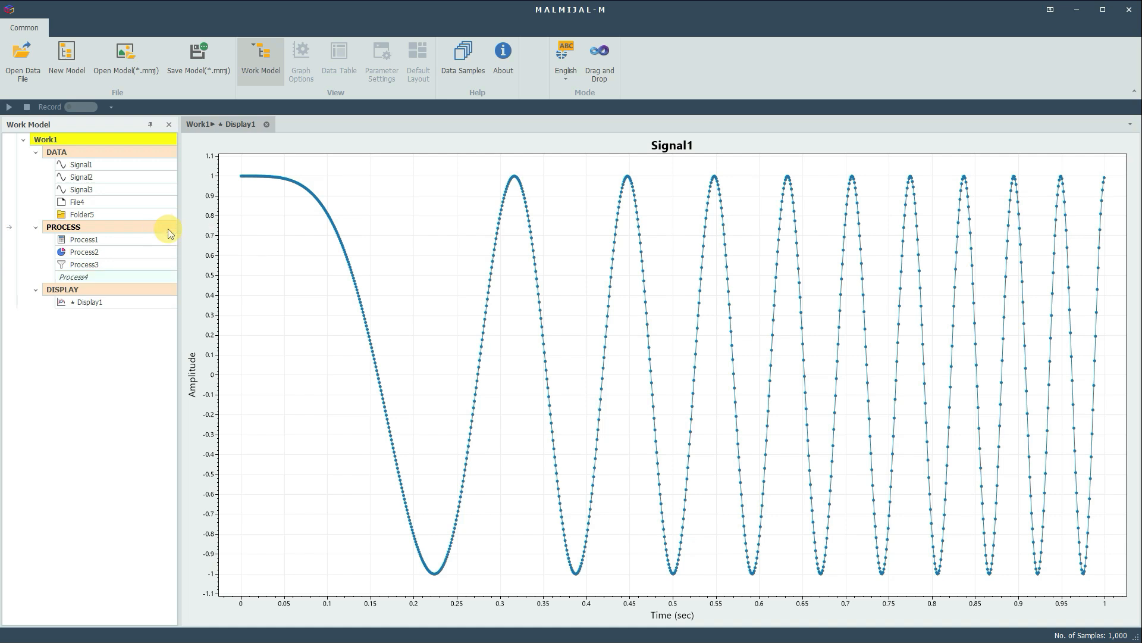
pyautogui.rightClick(125, 273)
pyautogui.click(149, 280)
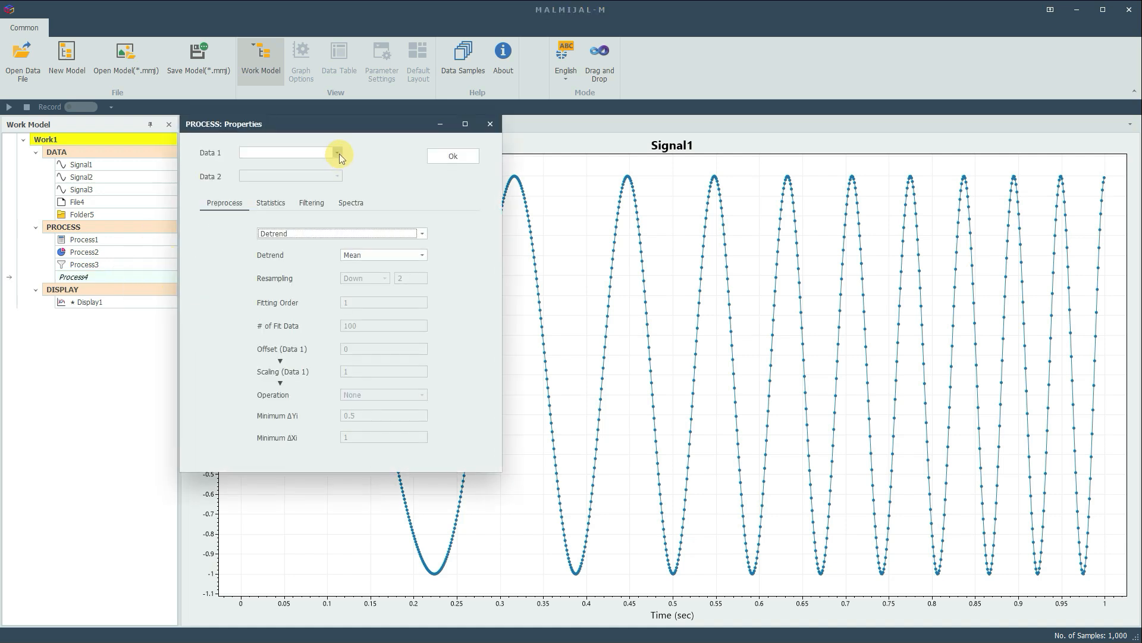
pyautogui.click(339, 153)
pyautogui.click(305, 219)
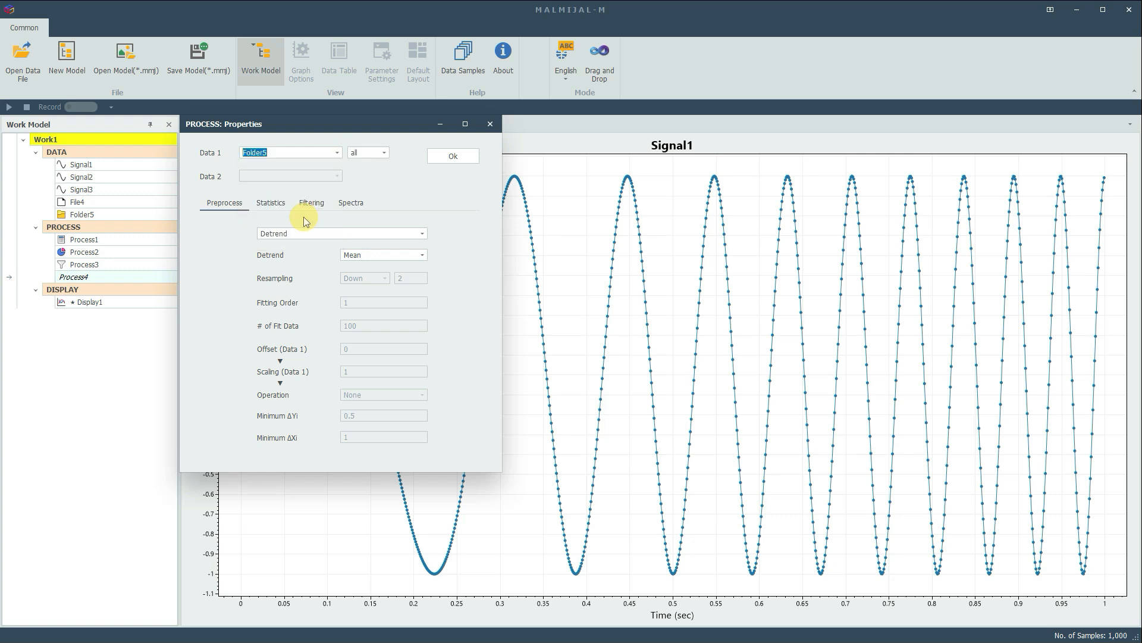
# Set the spectral analysis of Process4 to FFT (Fast Fourier Transform) with 1000 FFT points and apply the properties
pyautogui.click(351, 205)
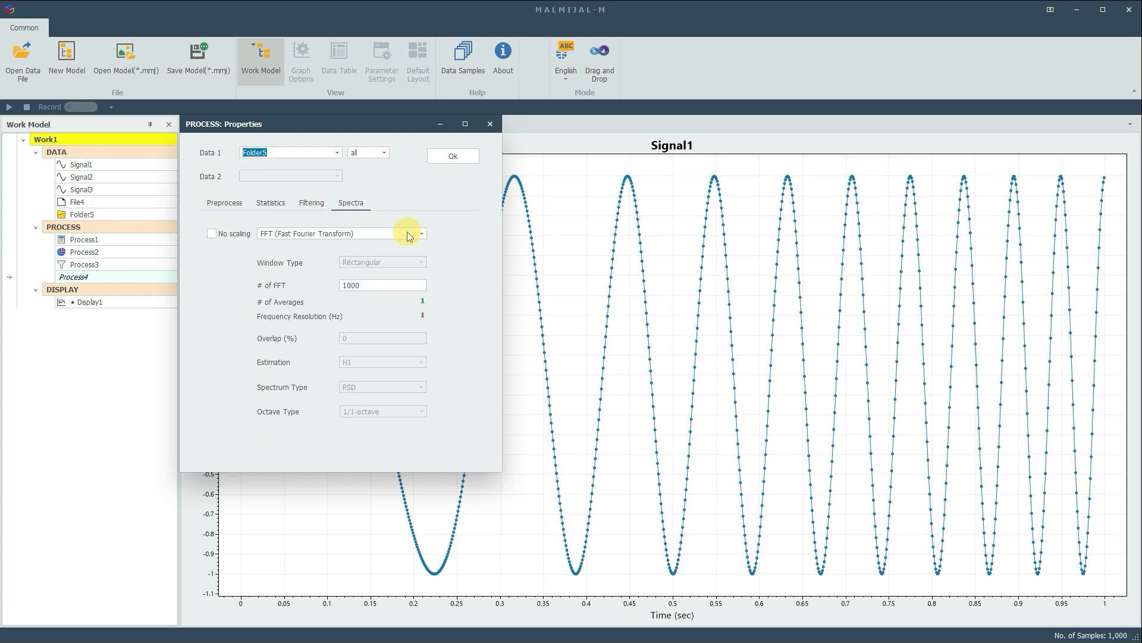
pyautogui.click(422, 234)
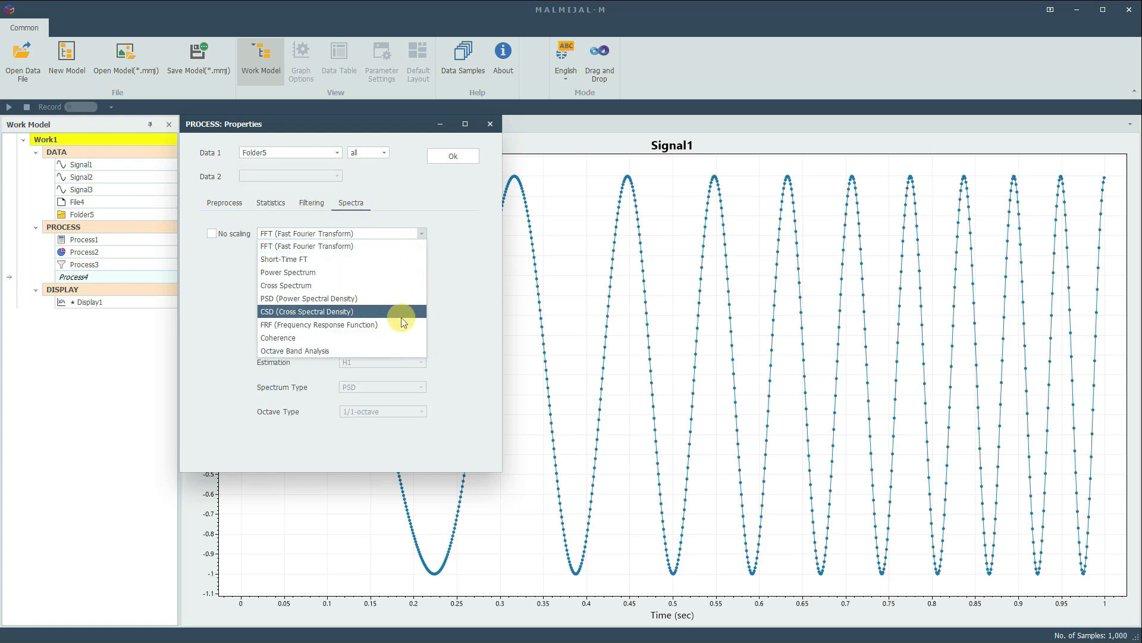
pyautogui.click(396, 246)
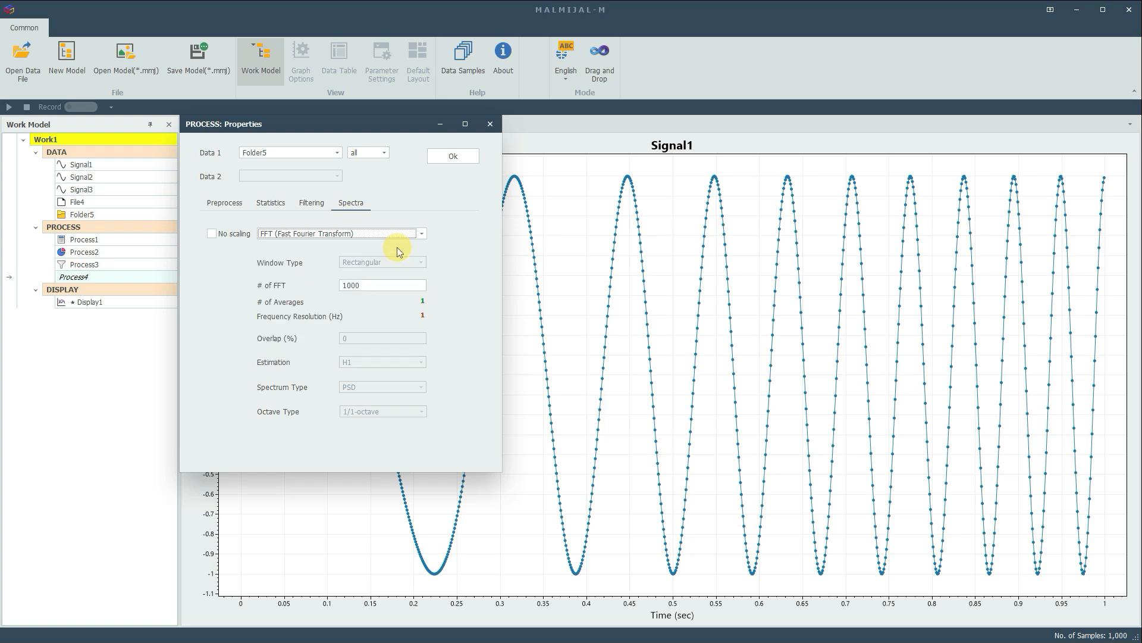
pyautogui.click(383, 286)
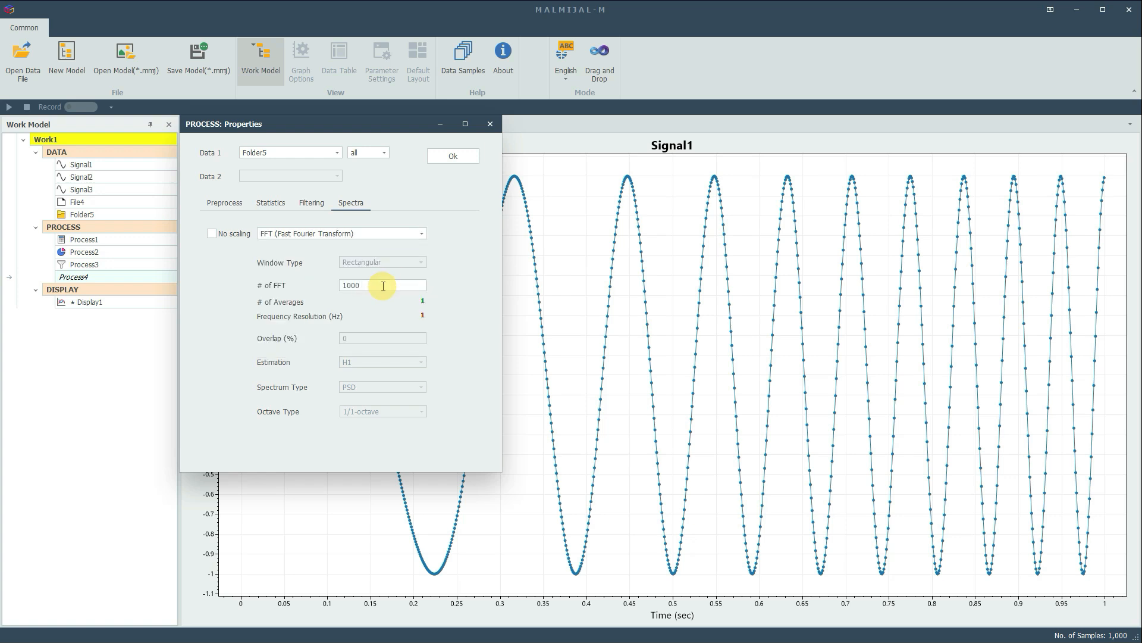
pyautogui.click(449, 157)
# Append a fifth PROCESS item to Work1 and set its spectral analysis to Cross Spectrum
pyautogui.rightClick(179, 228)
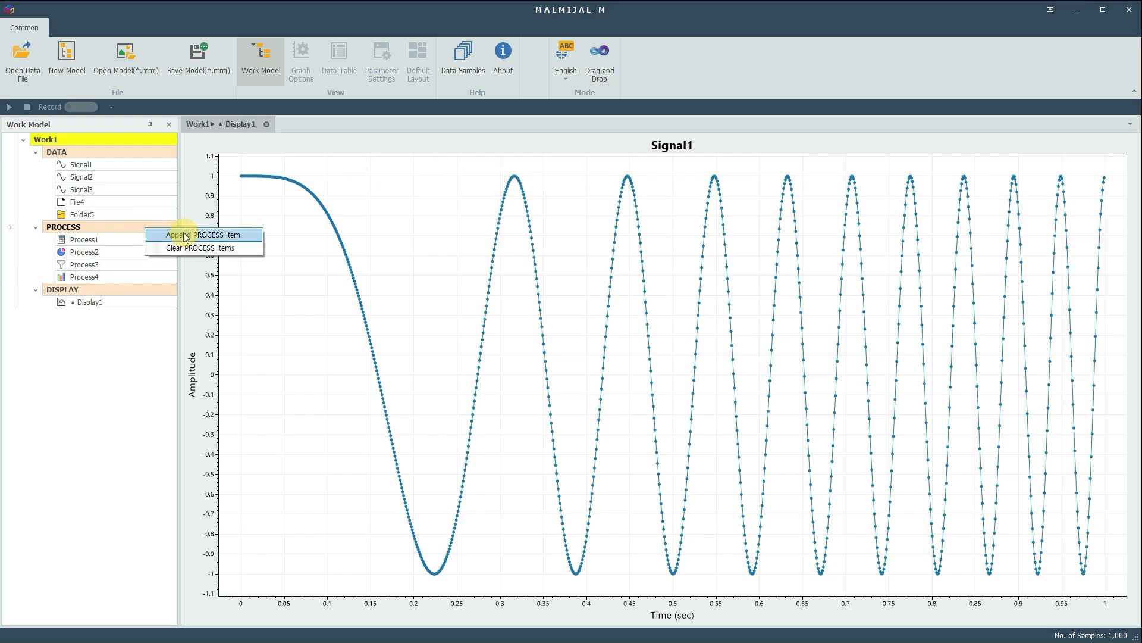
pyautogui.click(202, 233)
pyautogui.rightClick(118, 288)
pyautogui.click(155, 290)
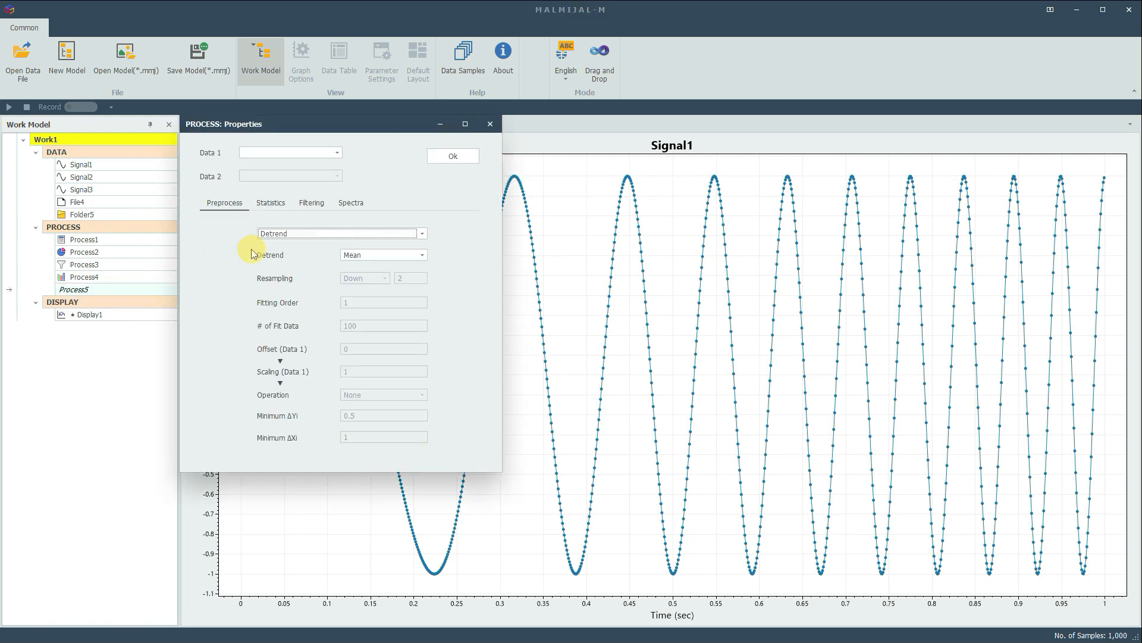
pyautogui.click(361, 206)
pyautogui.click(416, 235)
pyautogui.click(417, 286)
# Choose Signal1 as the Data 1 input and Signal3 as the Data 2 input of Process5
pyautogui.click(337, 154)
pyautogui.click(332, 164)
pyautogui.click(338, 177)
pyautogui.click(317, 213)
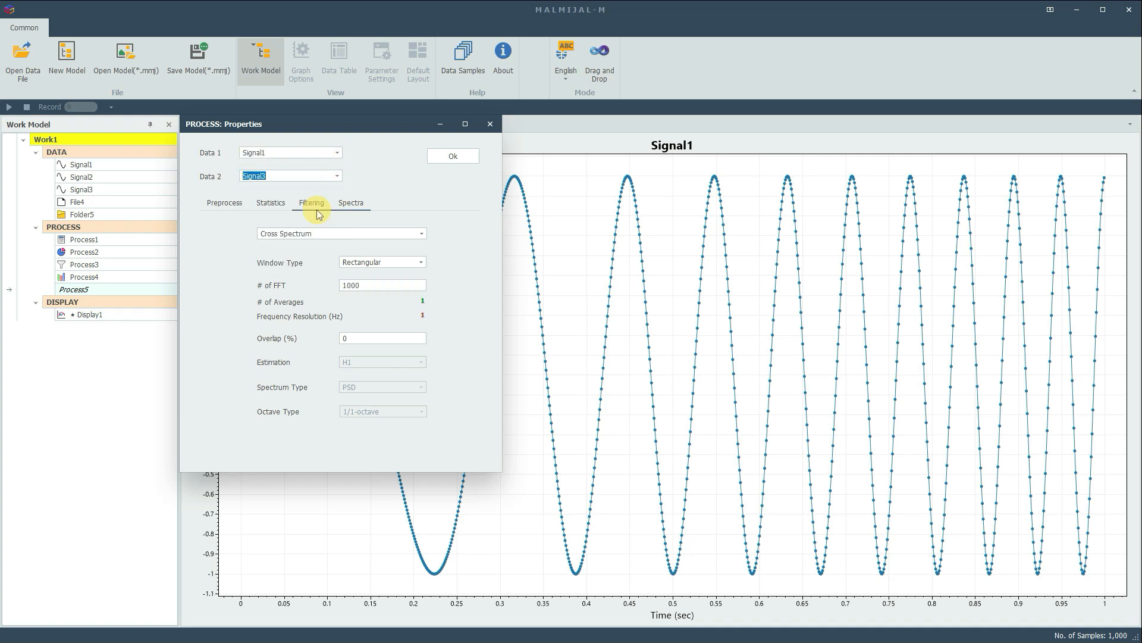
# Choose the Rectangular window type for Process5's cross spectrum and apply the properties
pyautogui.click(422, 260)
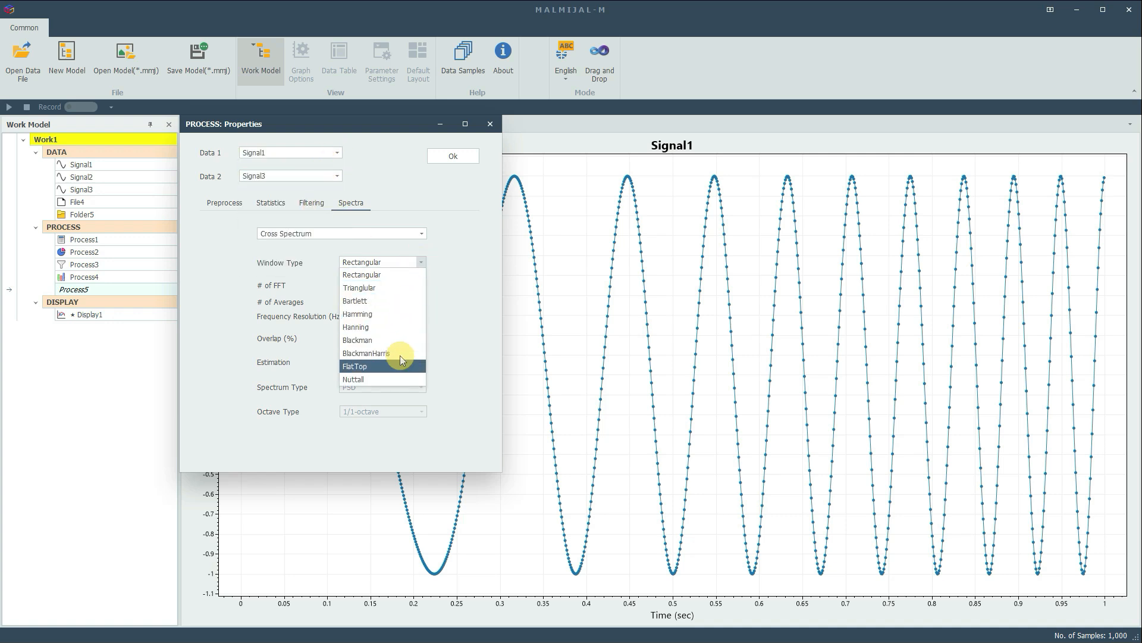
pyautogui.click(404, 275)
pyautogui.click(374, 341)
pyautogui.click(451, 158)
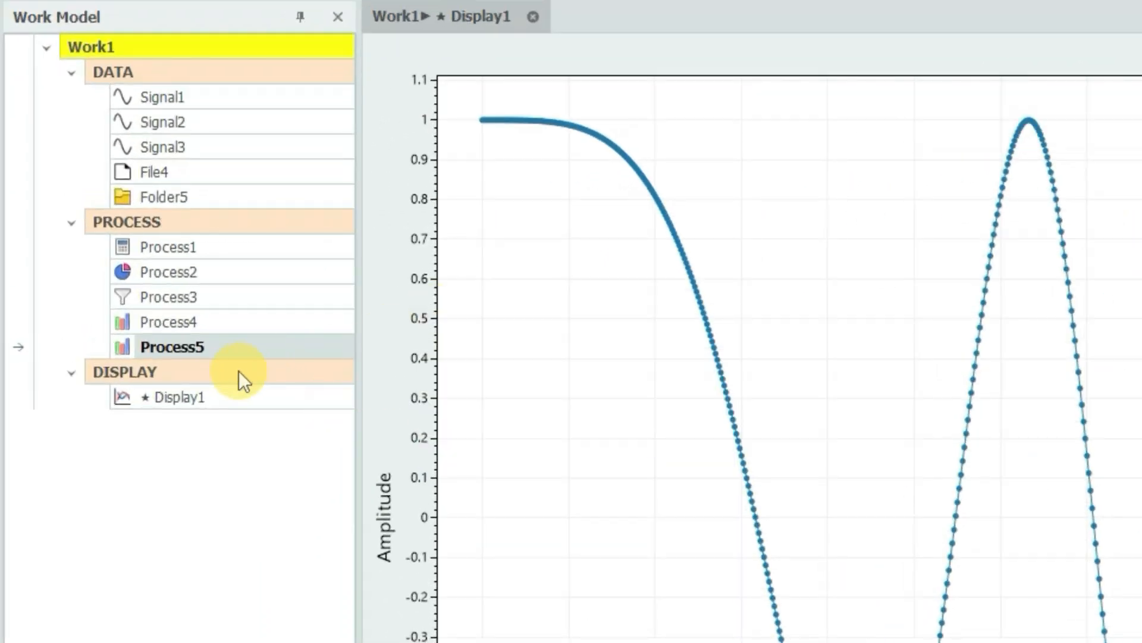
# Append a DISPLAY item to Work1 and plot Signal3 in it
pyautogui.rightClick(238, 370)
pyautogui.click(288, 381)
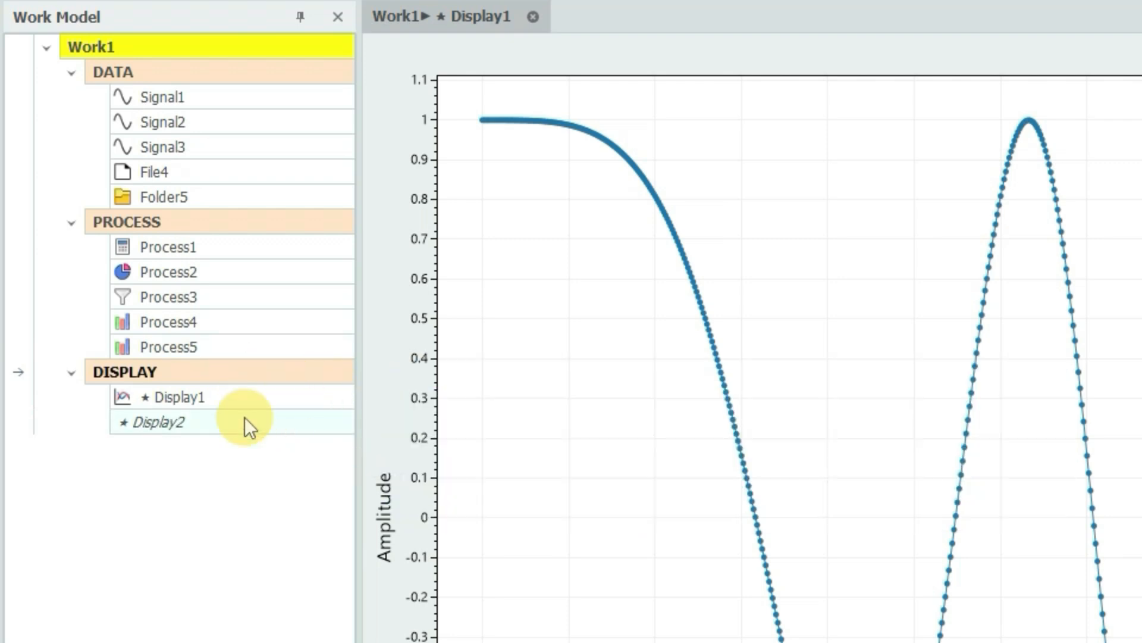
pyautogui.rightClick(223, 423)
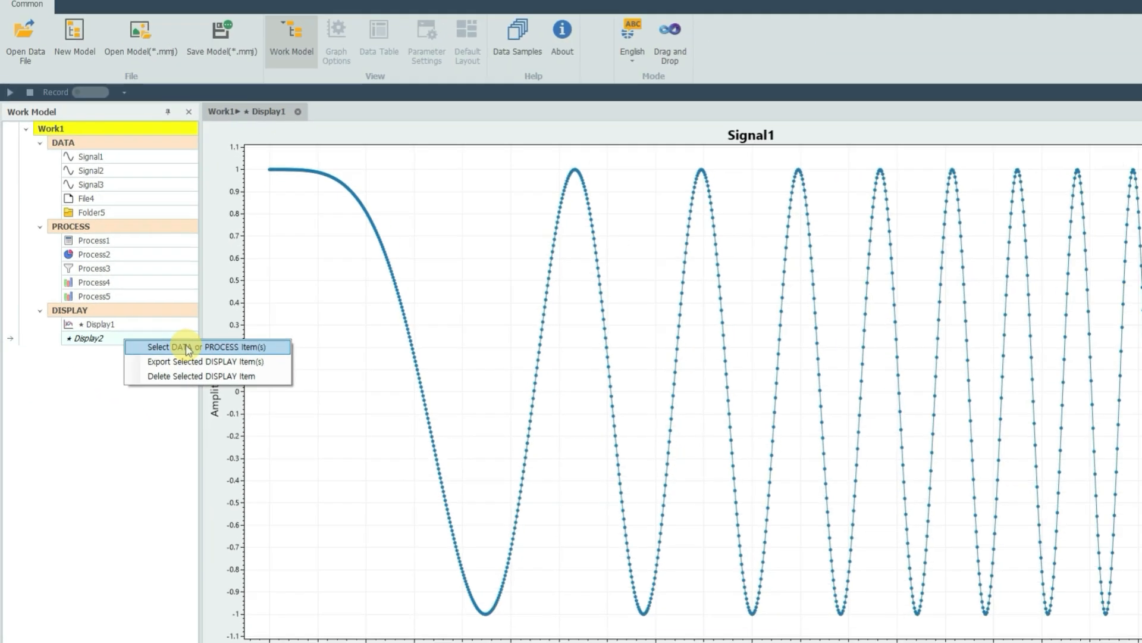
pyautogui.click(327, 438)
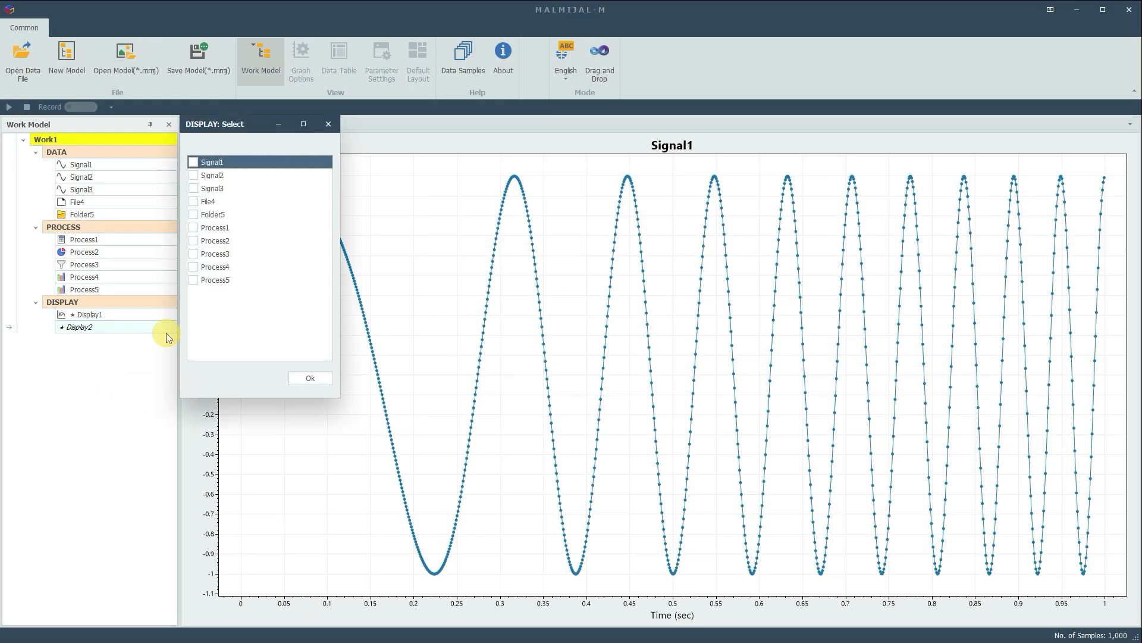
pyautogui.click(194, 190)
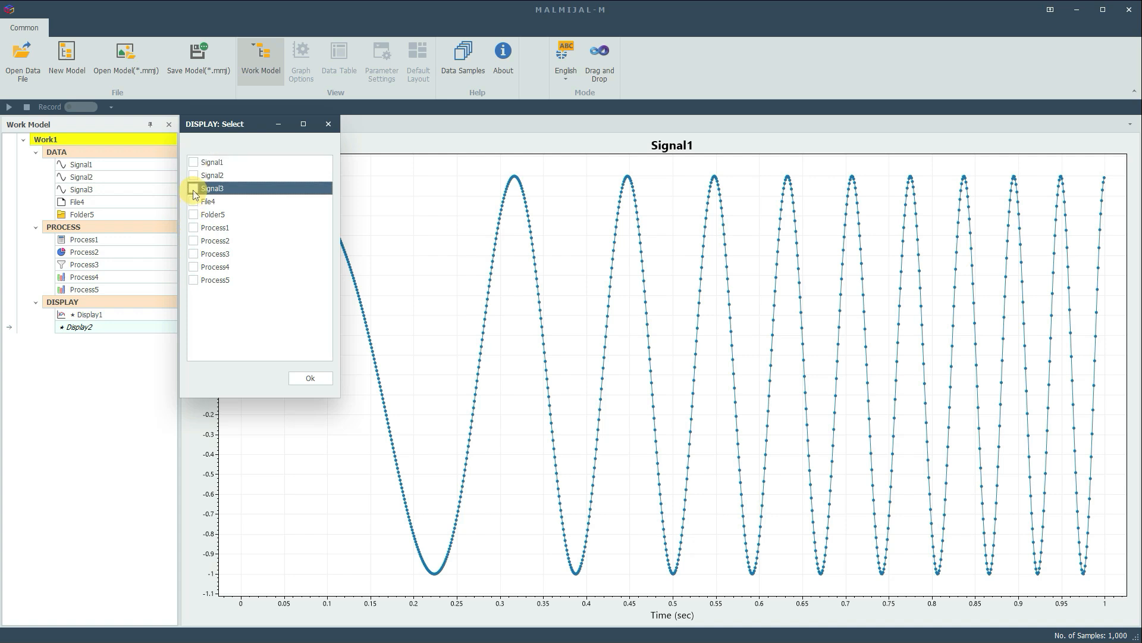
pyautogui.click(193, 188)
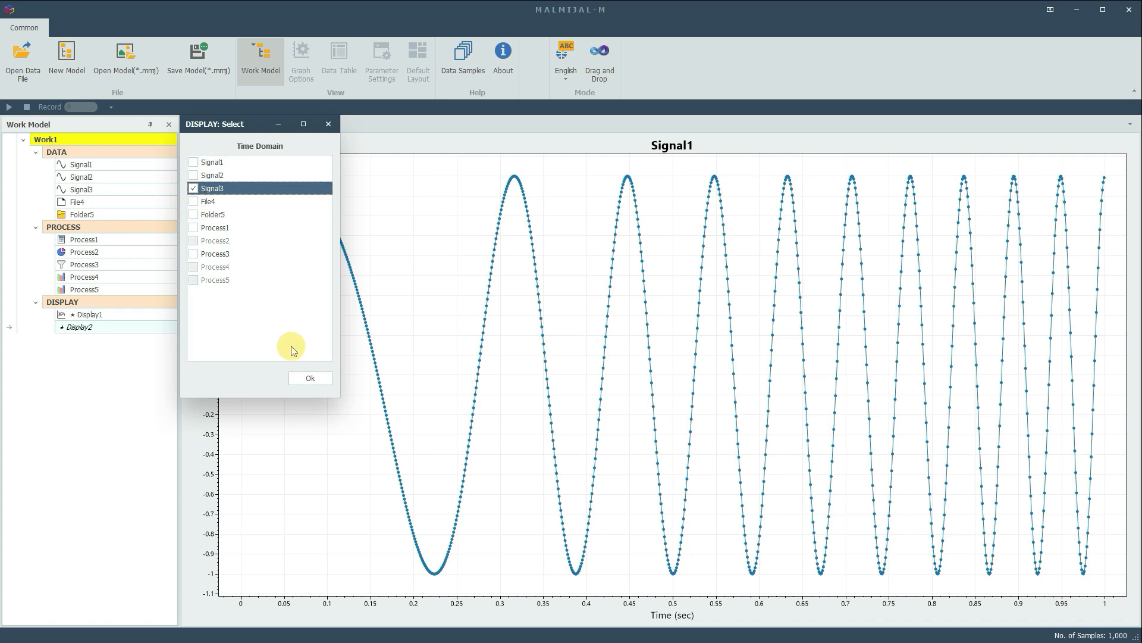
pyautogui.click(309, 377)
# Append a third DISPLAY item to Work1 and plot Signal1, Signal2, Signal3, File4, Folder5, Process1 and Process3 together in it
pyautogui.rightClick(120, 301)
pyautogui.click(156, 308)
pyautogui.rightClick(138, 335)
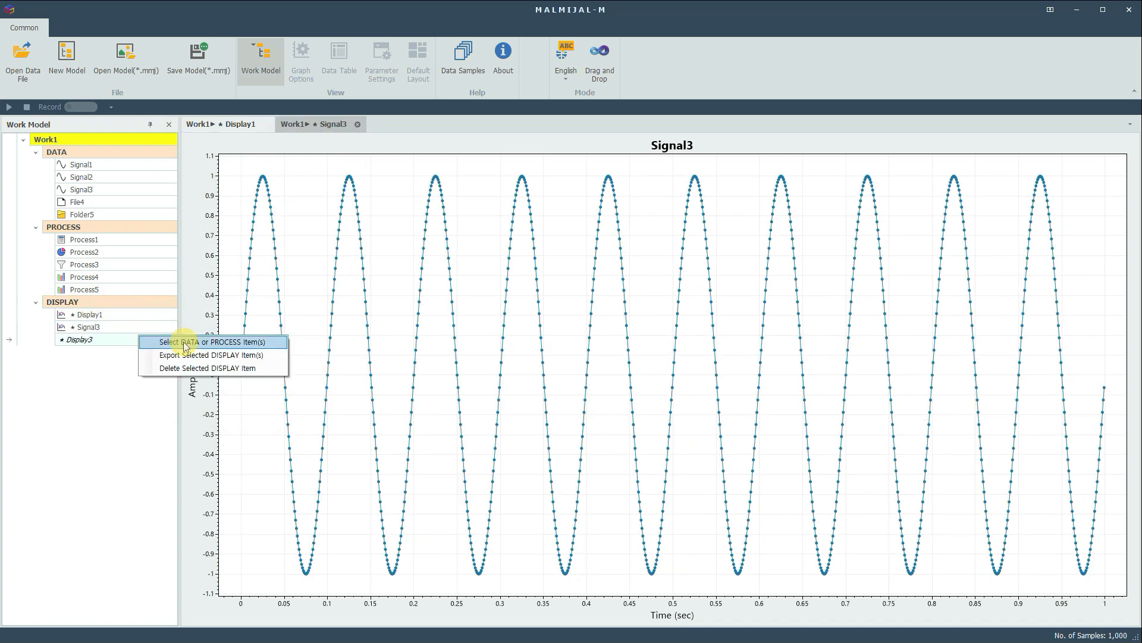
pyautogui.click(179, 341)
pyautogui.click(193, 203)
pyautogui.click(193, 202)
pyautogui.click(193, 214)
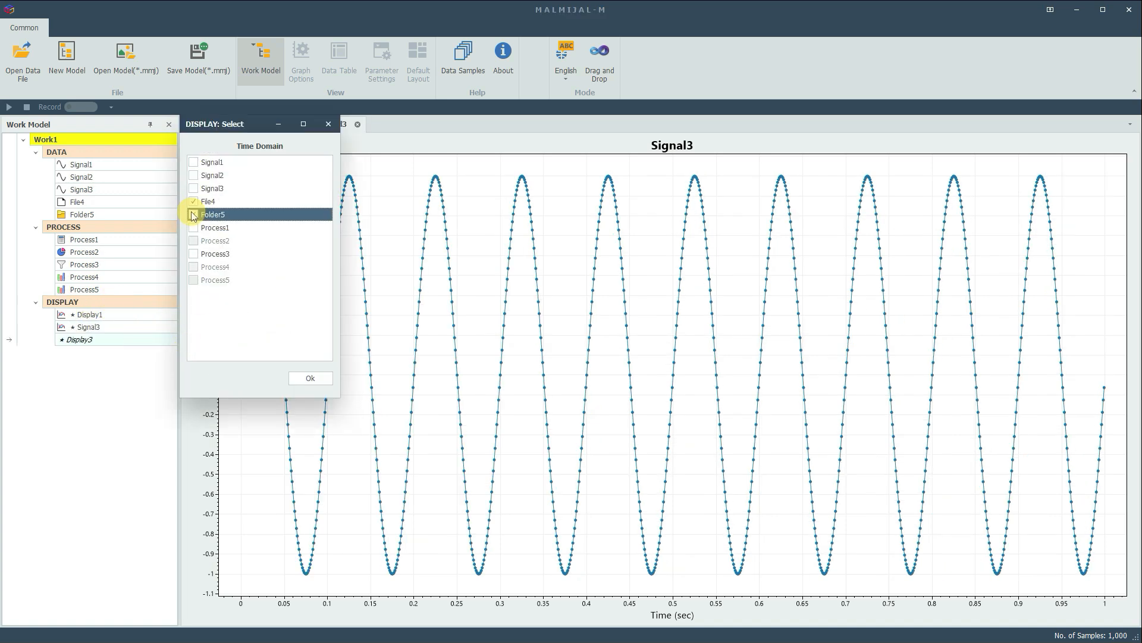
pyautogui.click(193, 228)
pyautogui.click(194, 255)
pyautogui.click(193, 188)
pyautogui.click(193, 175)
pyautogui.click(194, 162)
pyautogui.click(303, 380)
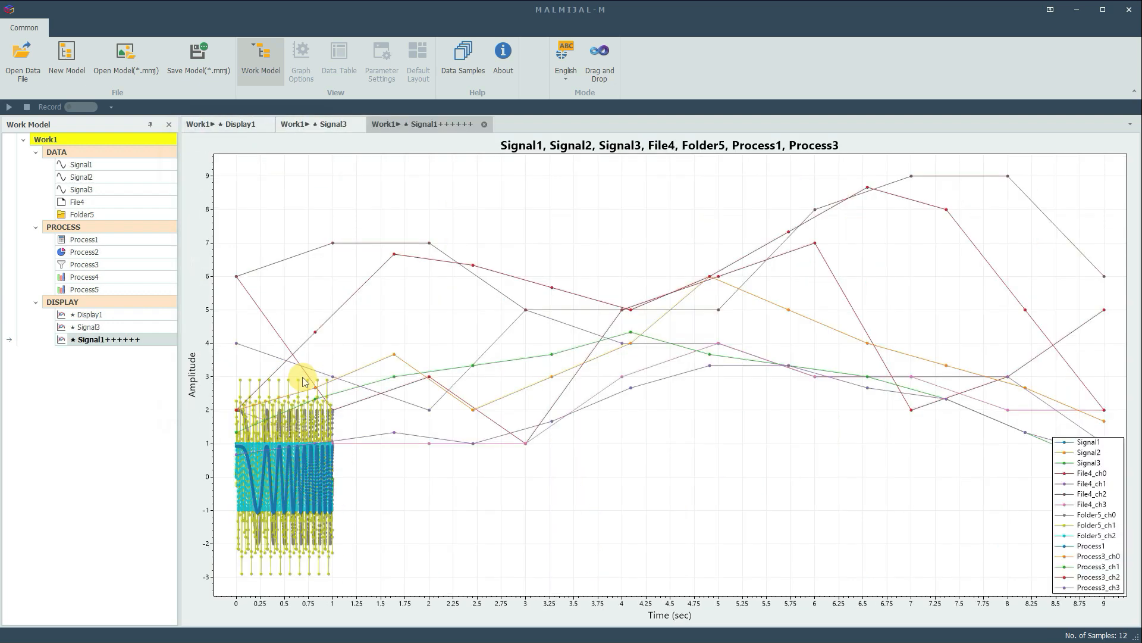
# Append a fourth DISPLAY item to Work1 and plot File4 in it
pyautogui.rightClick(117, 301)
pyautogui.click(139, 305)
pyautogui.rightClick(117, 352)
pyautogui.click(153, 359)
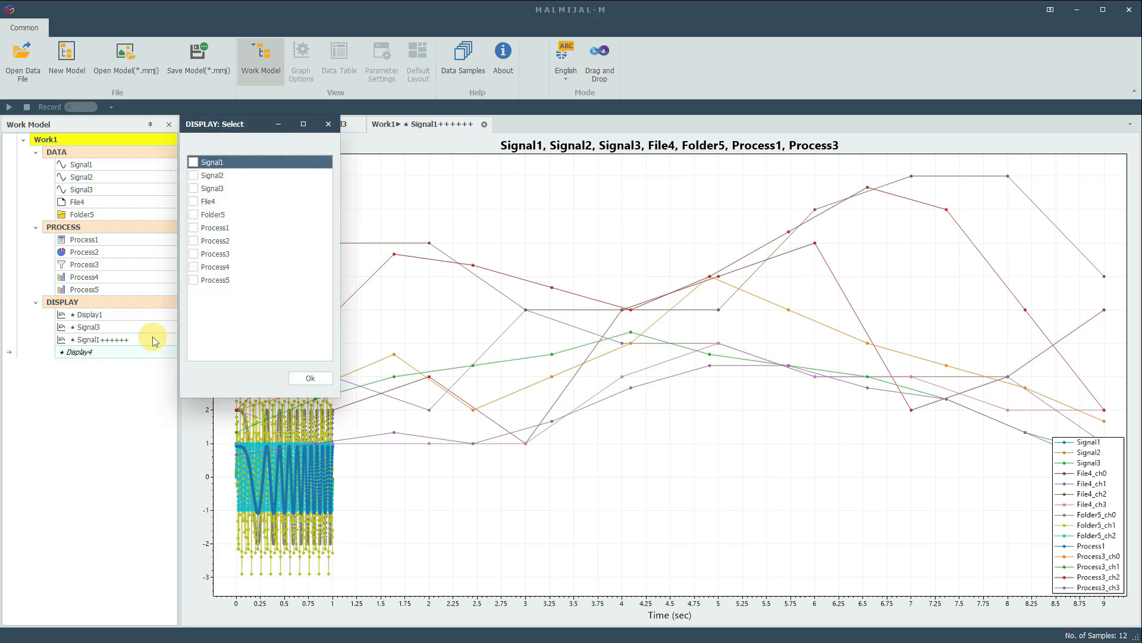
pyautogui.click(310, 378)
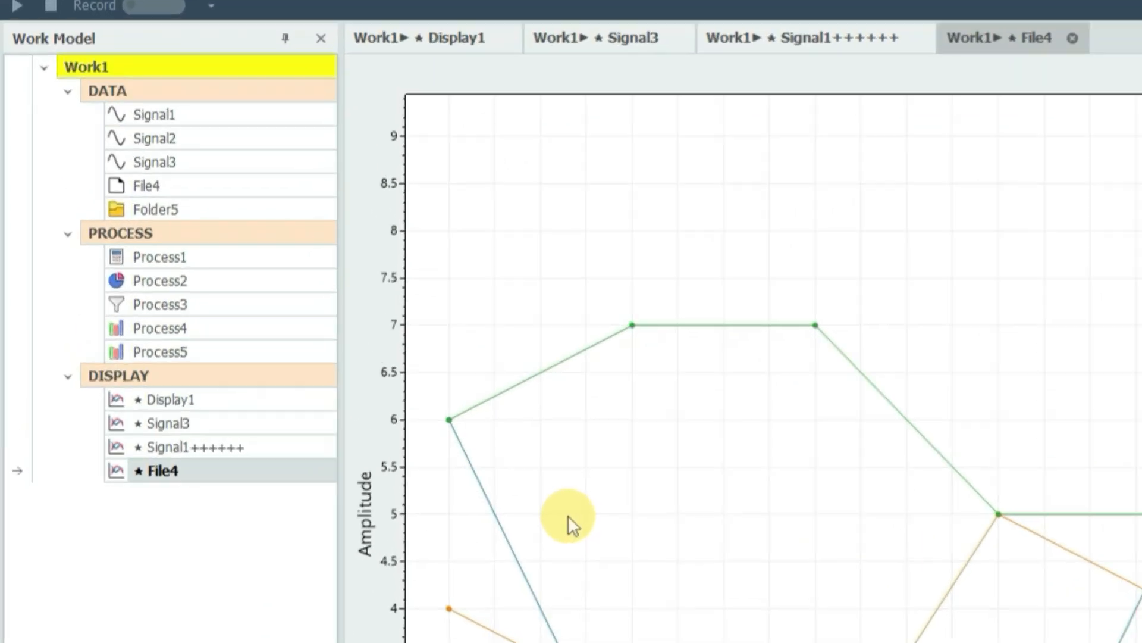
# Export the File4 DISPLAY item to the Samples folder as ★File4.csv
pyautogui.rightClick(140, 359)
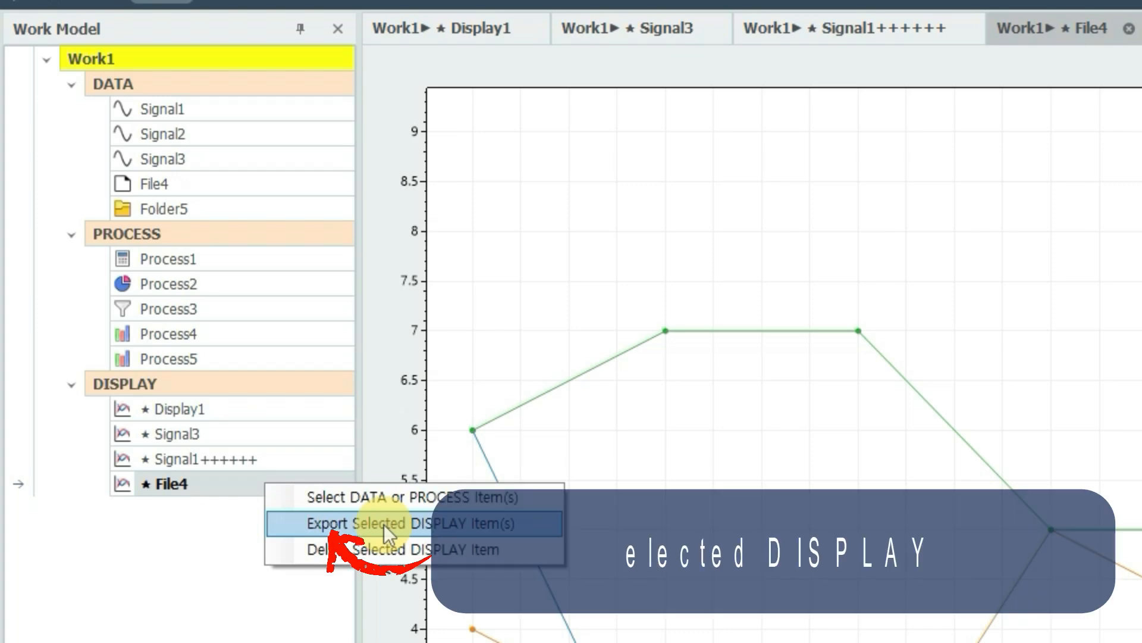
pyautogui.click(384, 524)
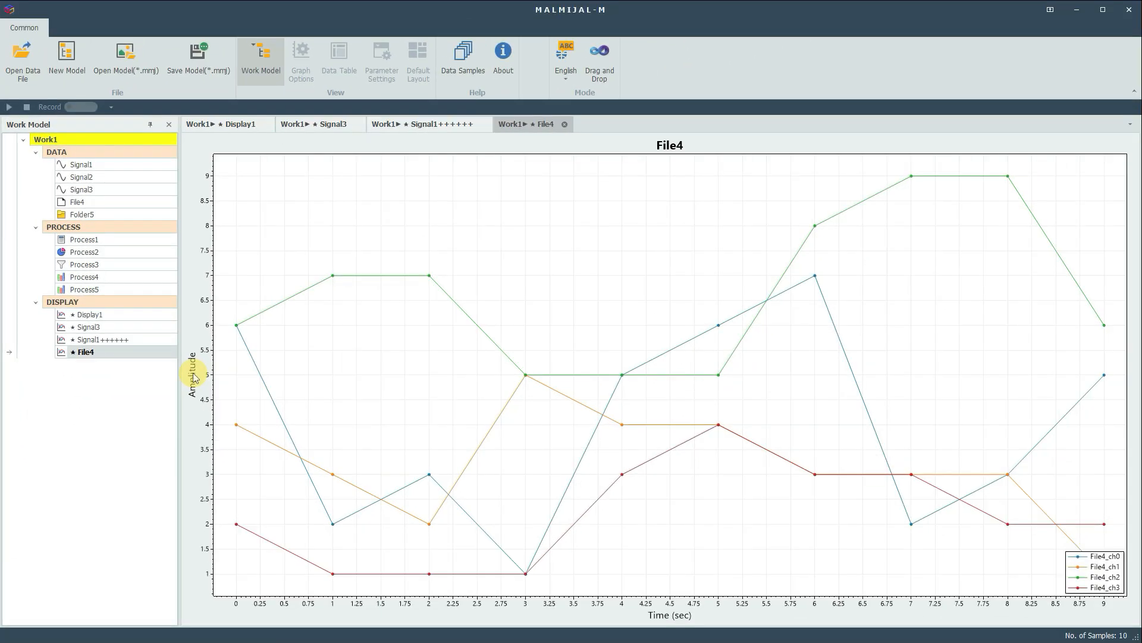
pyautogui.click(476, 491)
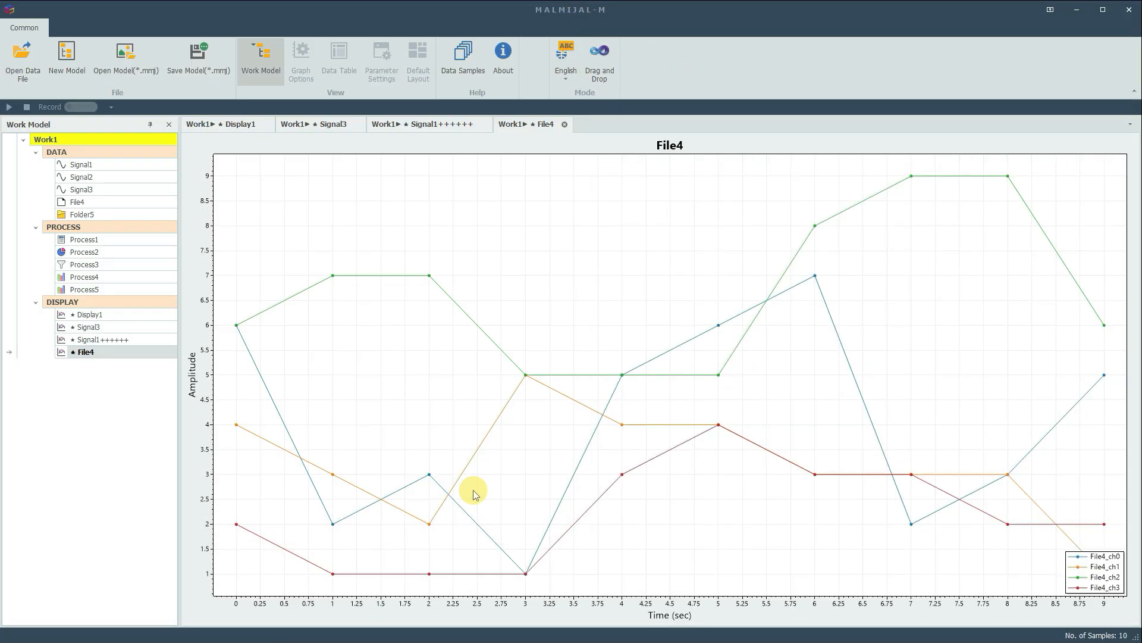
# Open the exported ★File4.csv from the data samples folder in Excel to check it, and close the file and folder windows
pyautogui.click(462, 59)
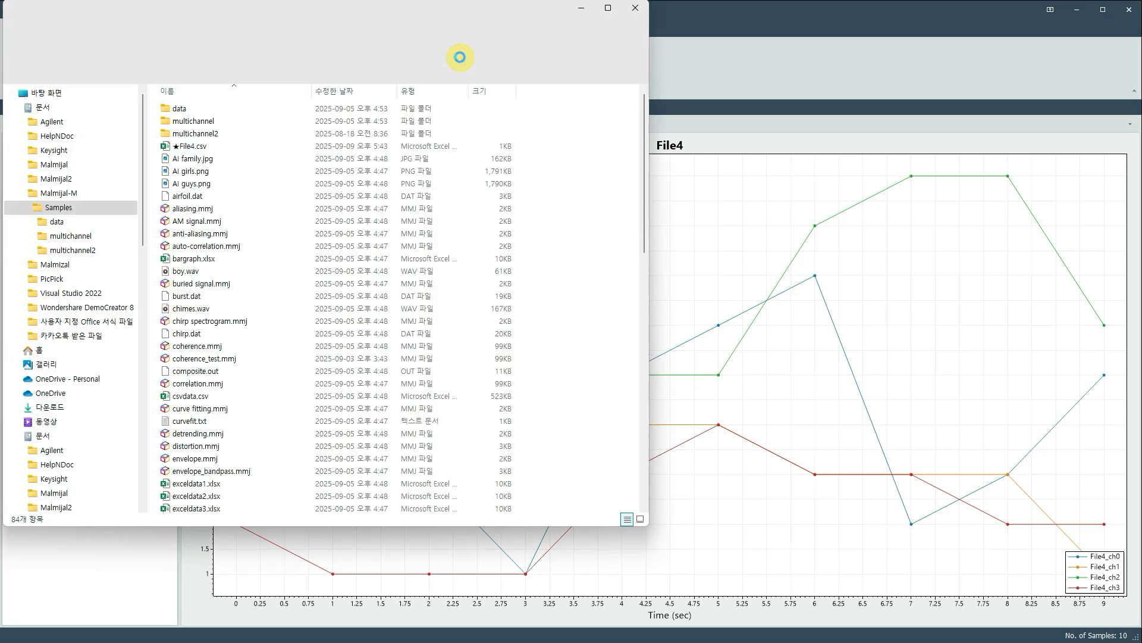
pyautogui.click(191, 149)
pyautogui.doubleClick(190, 149)
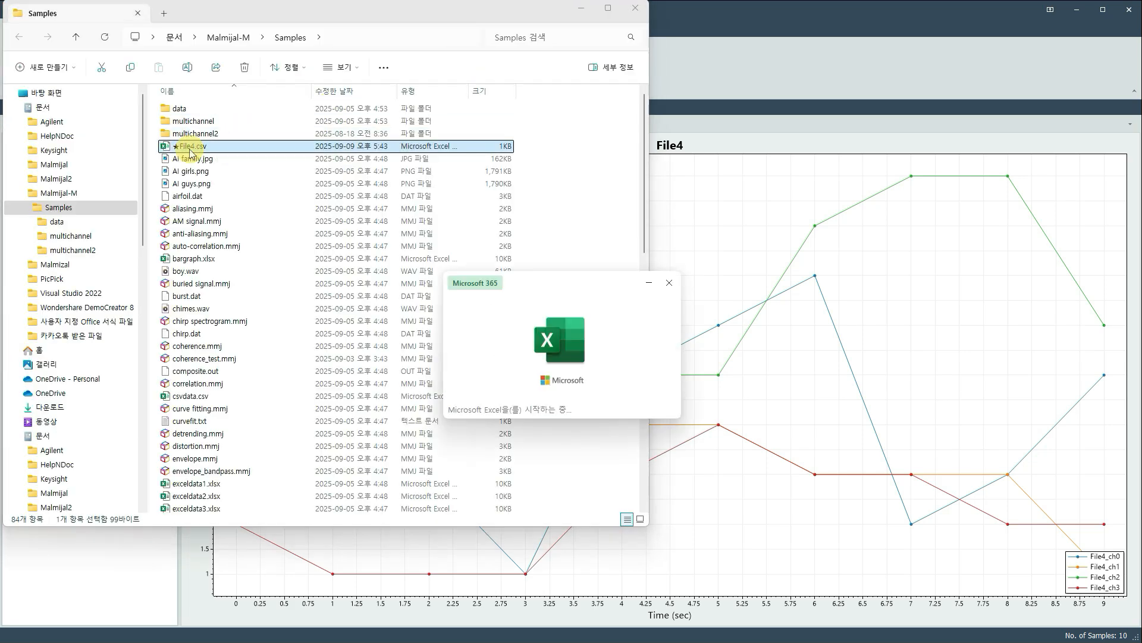
pyautogui.click(1065, 15)
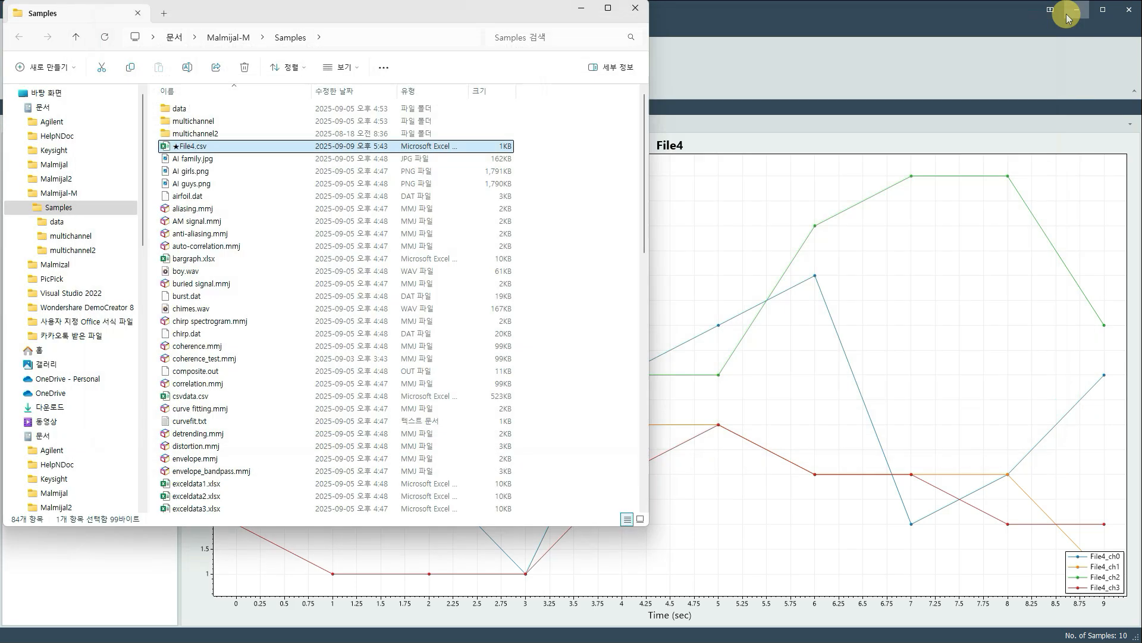
pyautogui.click(637, 10)
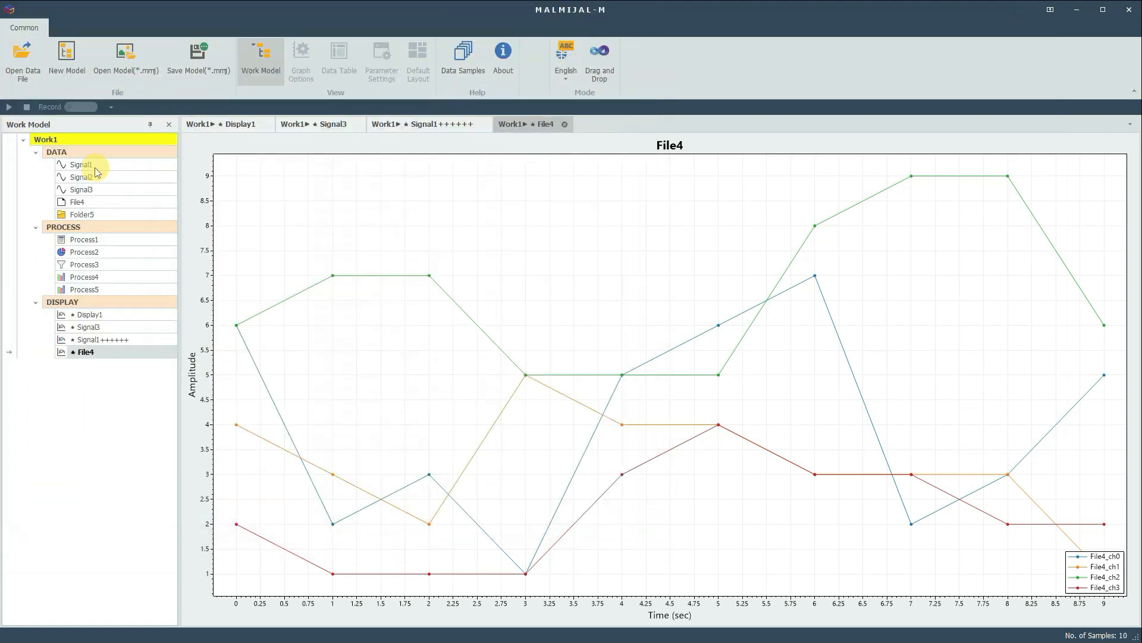
# Examine the descriptions of the DATA, PROCESS and DISPLAY items in Work1's tree
pyautogui.moveTo(100, 181)
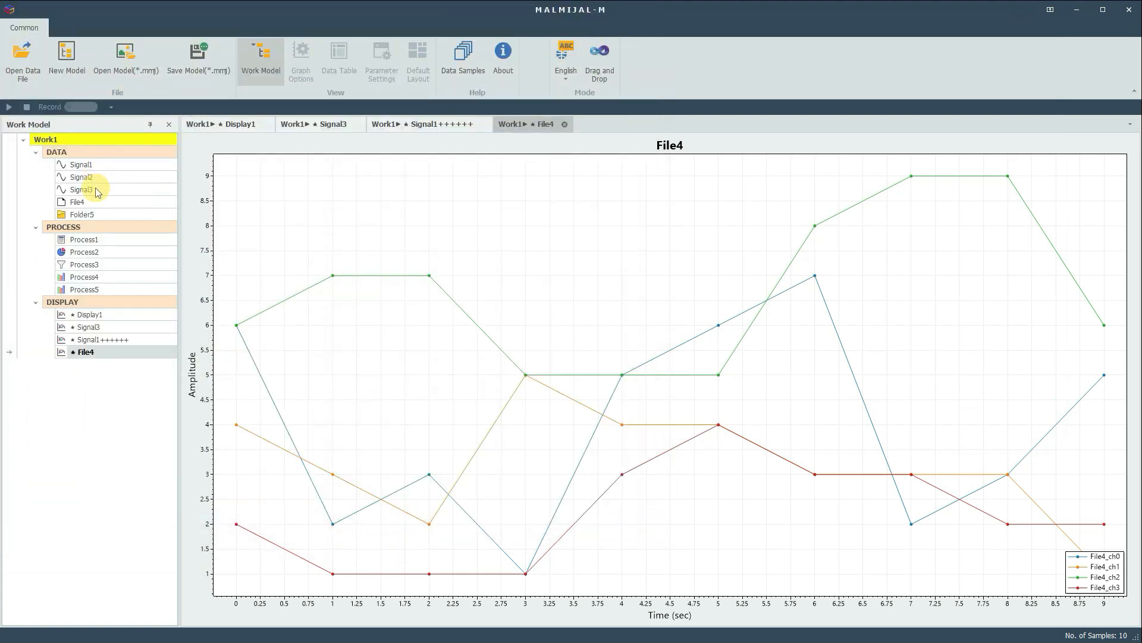
pyautogui.moveTo(99, 206)
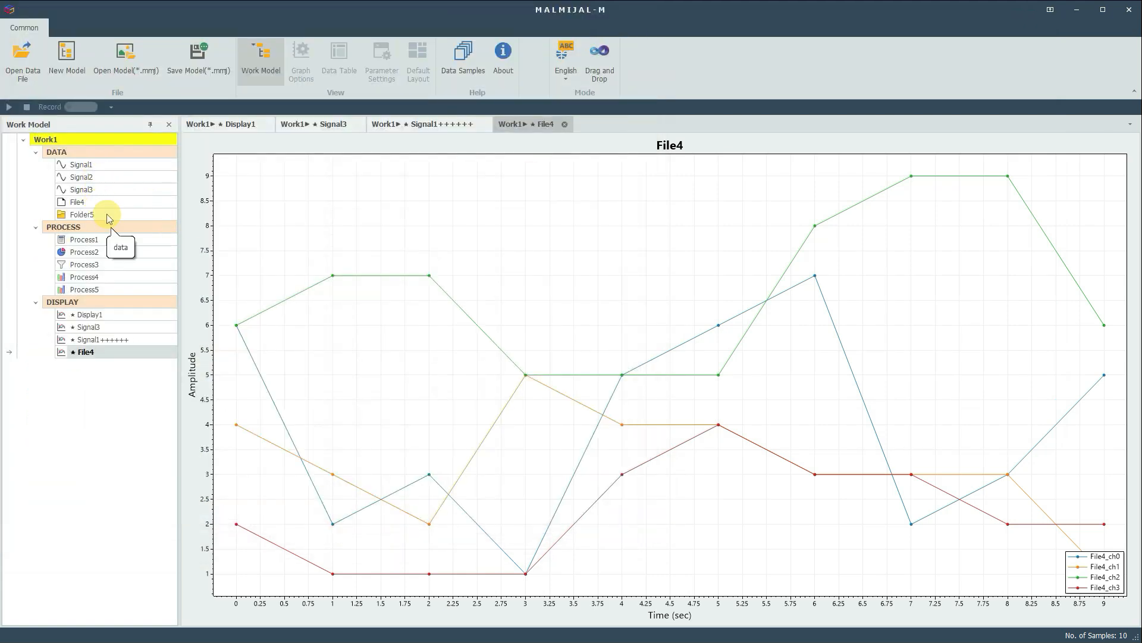
pyautogui.moveTo(129, 241)
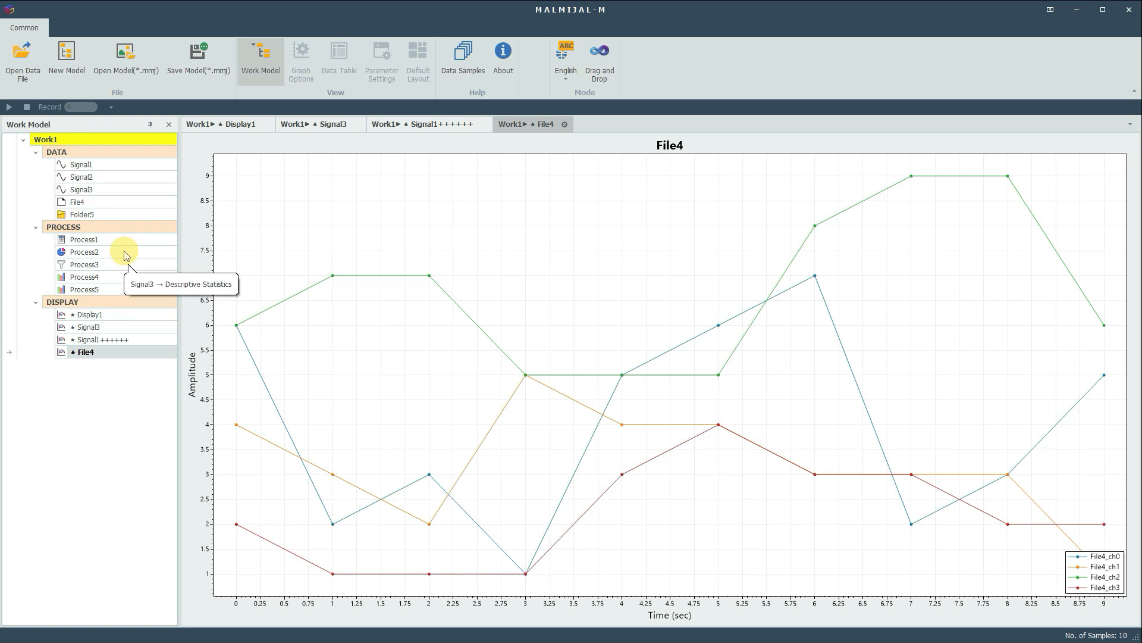
pyautogui.moveTo(126, 279)
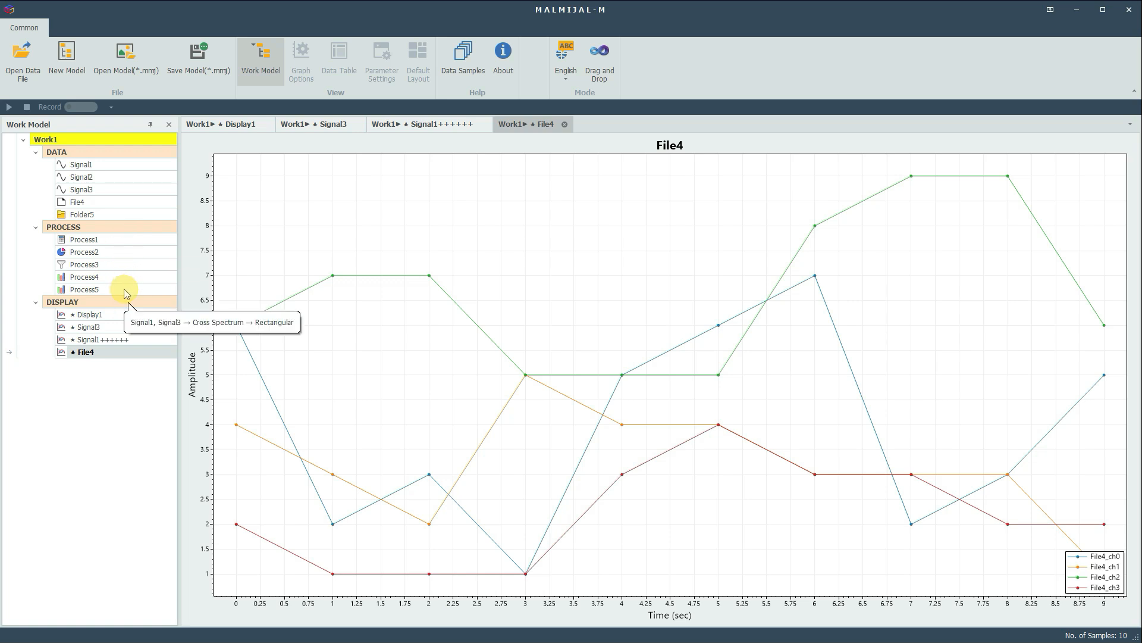
pyautogui.moveTo(121, 328)
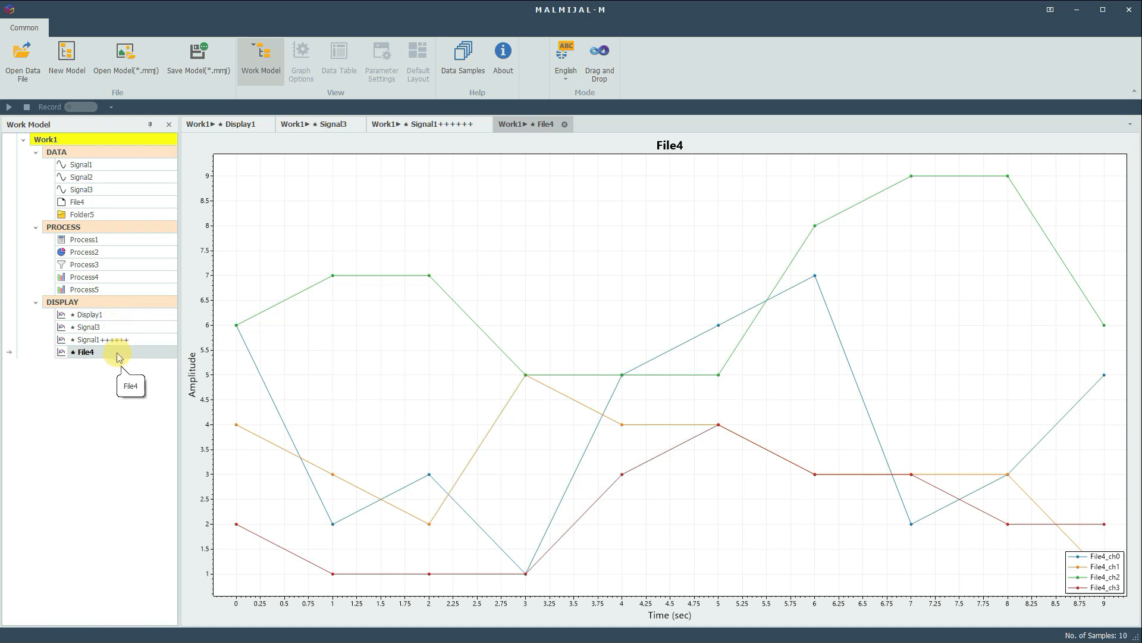
# Rename Signal1 as chirp, Process1 as Detrend and Display1 as Chirp Graph in Work1
pyautogui.click(93, 164)
pyautogui.write('chirp')
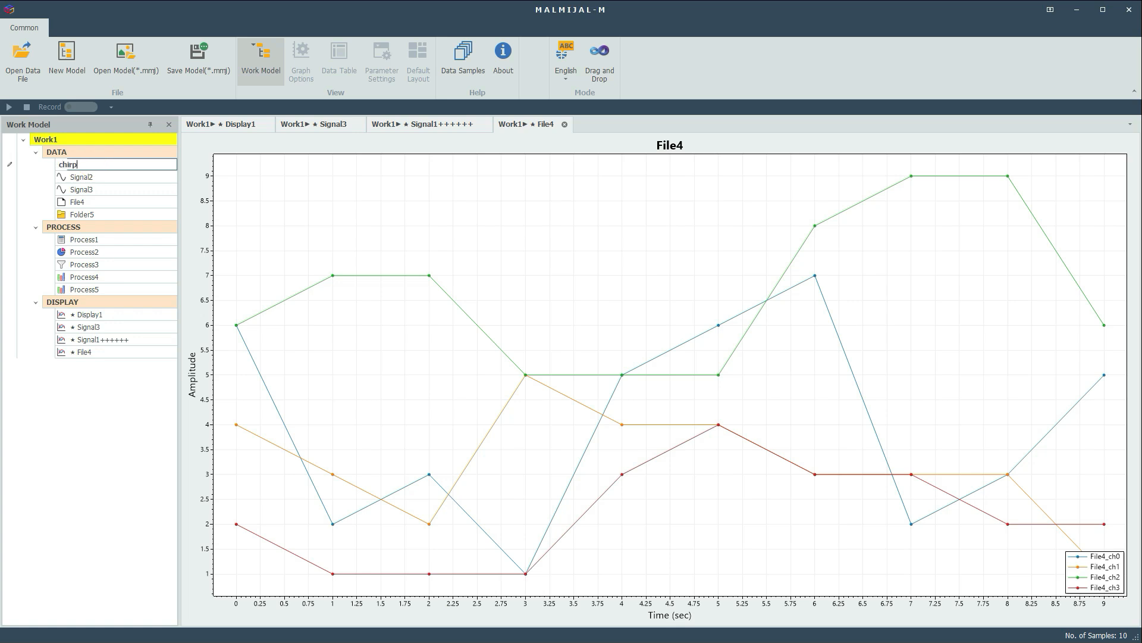
pyautogui.click(125, 239)
pyautogui.write('Detrend')
pyautogui.click(83, 314)
pyautogui.write('Chirp Graph')
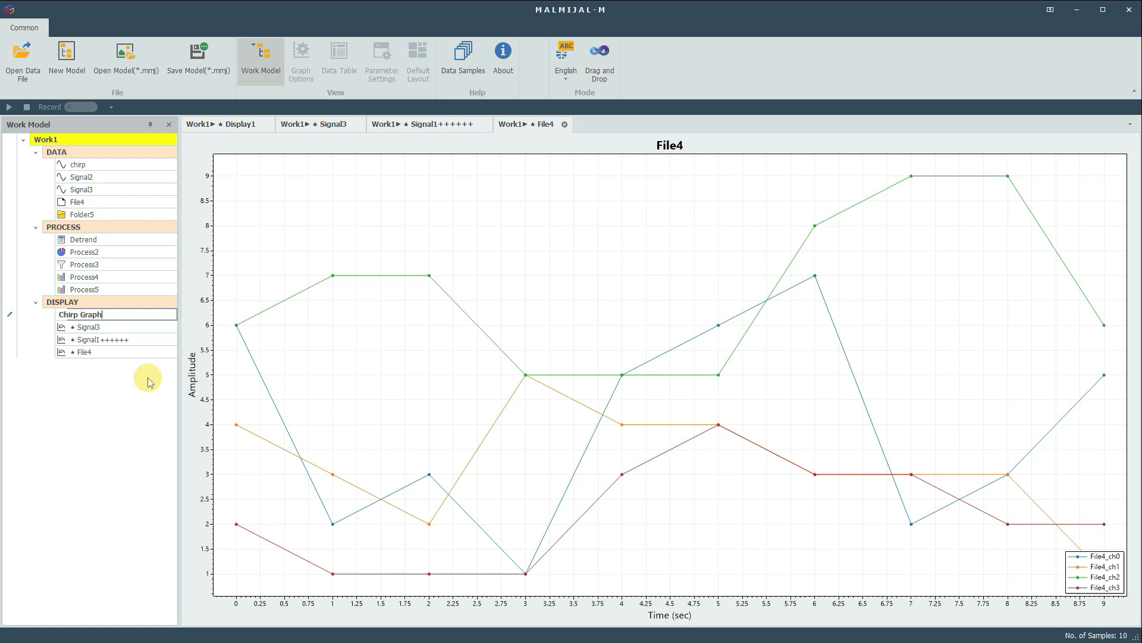
pyautogui.press('Return')
# Reorder Work1's items so that Folder5, Process2 and Signal1++++++ come first in their groups, with chirp below Signal2 and Detrend below Process3
pyautogui.moveTo(91, 340)
pyautogui.mouseDown()
pyautogui.moveTo(93, 317)
pyautogui.moveTo(100, 340)
pyautogui.moveTo(100, 328)
pyautogui.mouseUp()
pyautogui.moveTo(110, 278)
pyautogui.mouseDown()
pyautogui.moveTo(121, 257)
pyautogui.moveTo(116, 282)
pyautogui.mouseUp()
pyautogui.moveTo(97, 218); pyautogui.dragTo(110, 198)
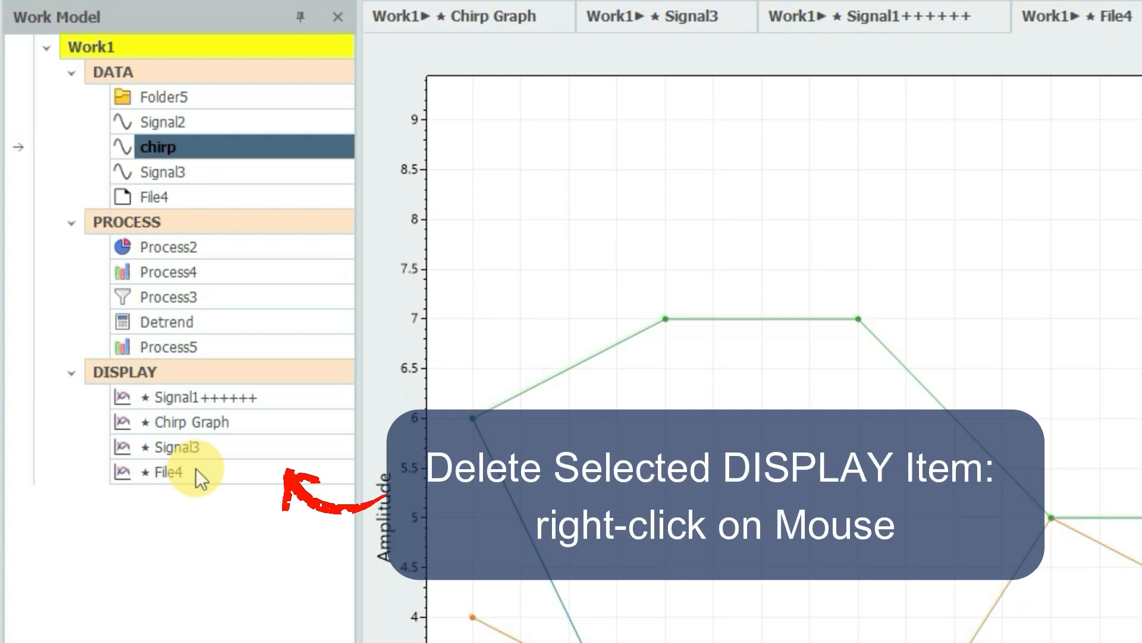
# Delete the File4 DISPLAY item and the Process5 item from Work1
pyautogui.rightClick(195, 468)
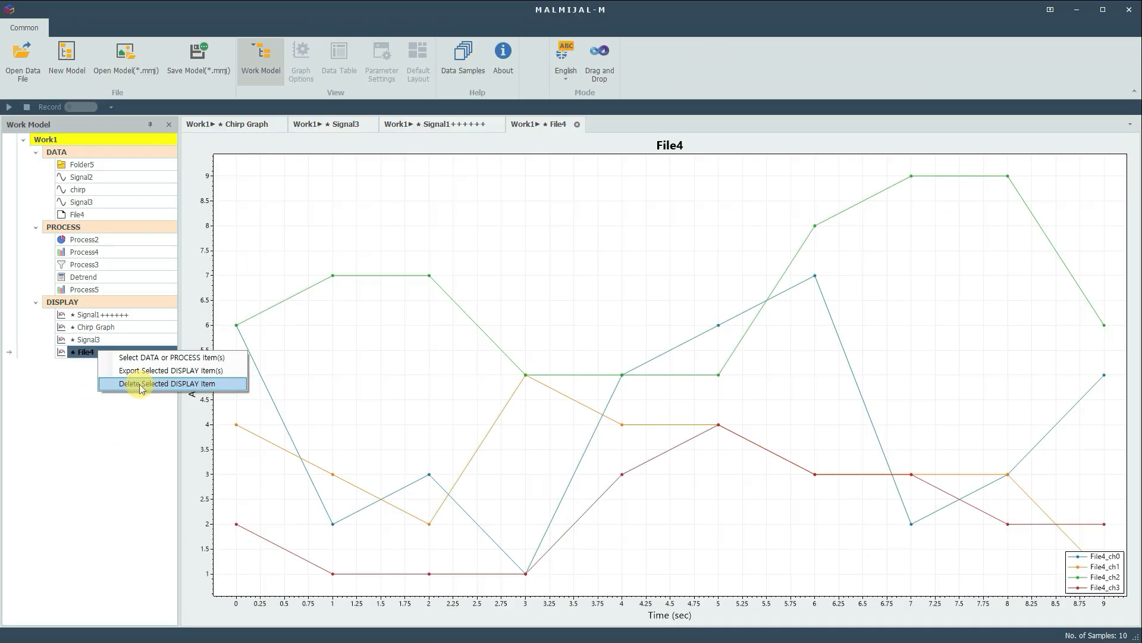
pyautogui.click(279, 537)
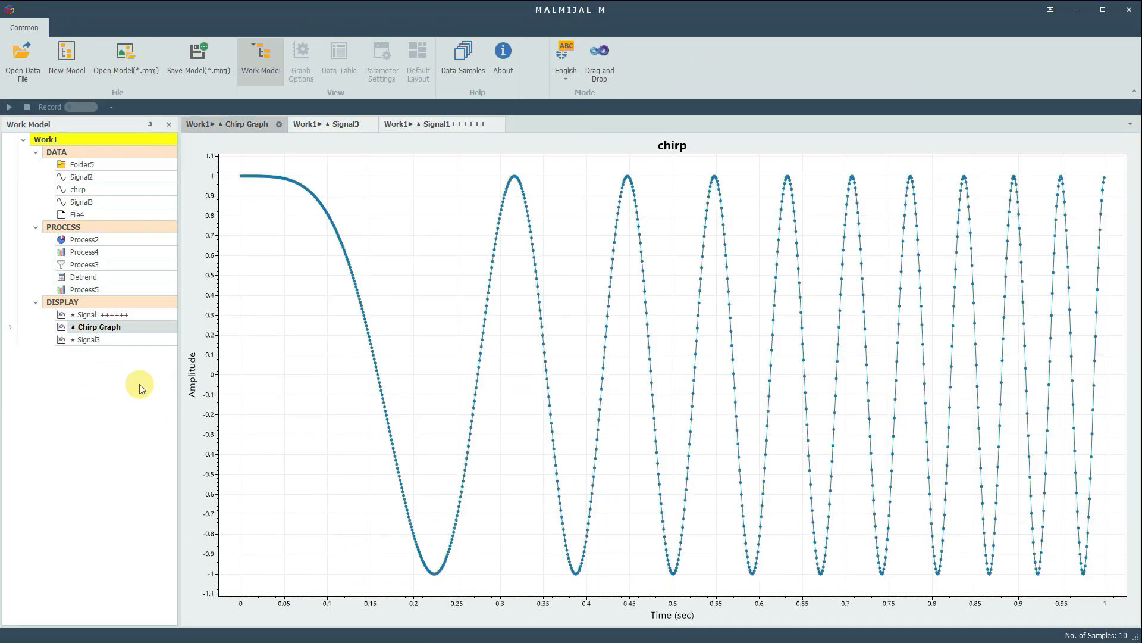
pyautogui.rightClick(105, 289)
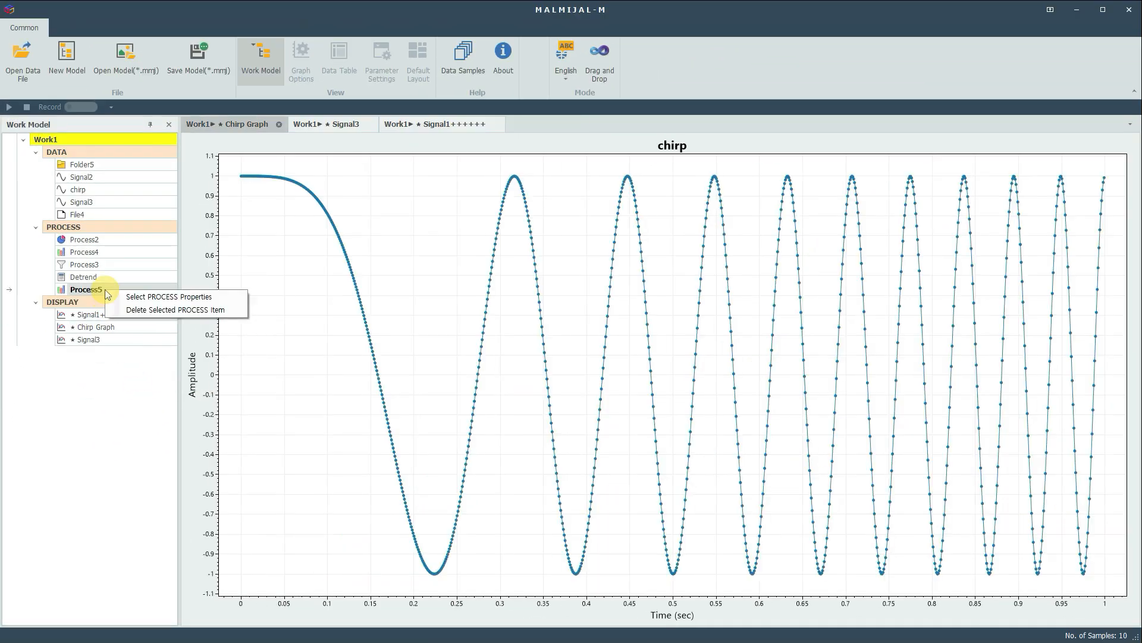
pyautogui.click(136, 309)
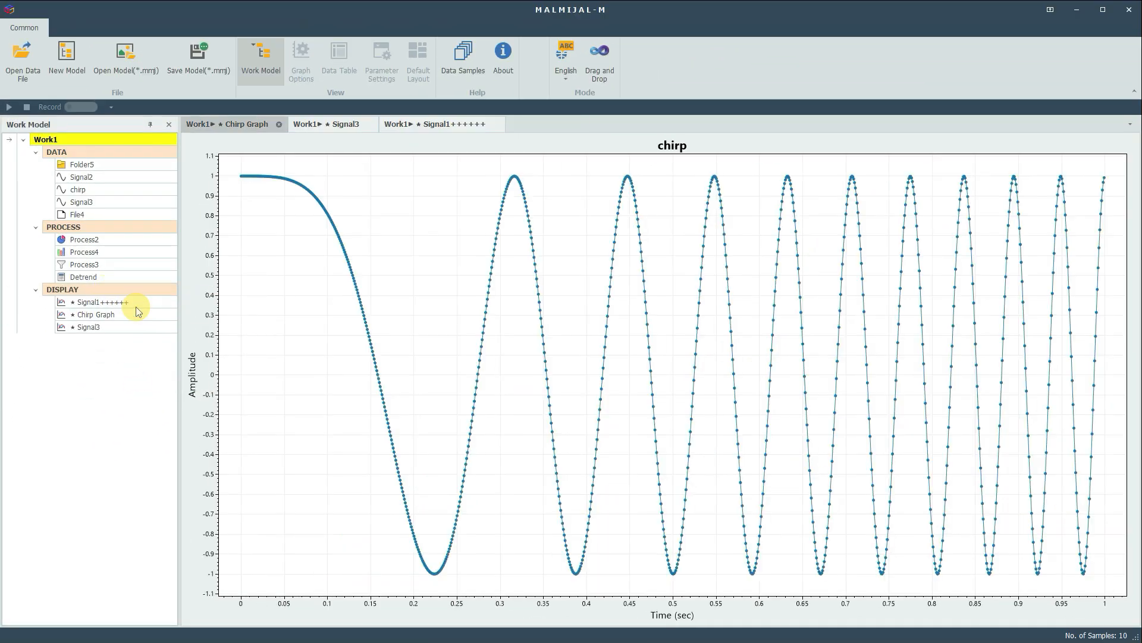
# Delete the Signal2 DATA item from Work1 together with its connection data
pyautogui.rightClick(100, 178)
pyautogui.click(142, 198)
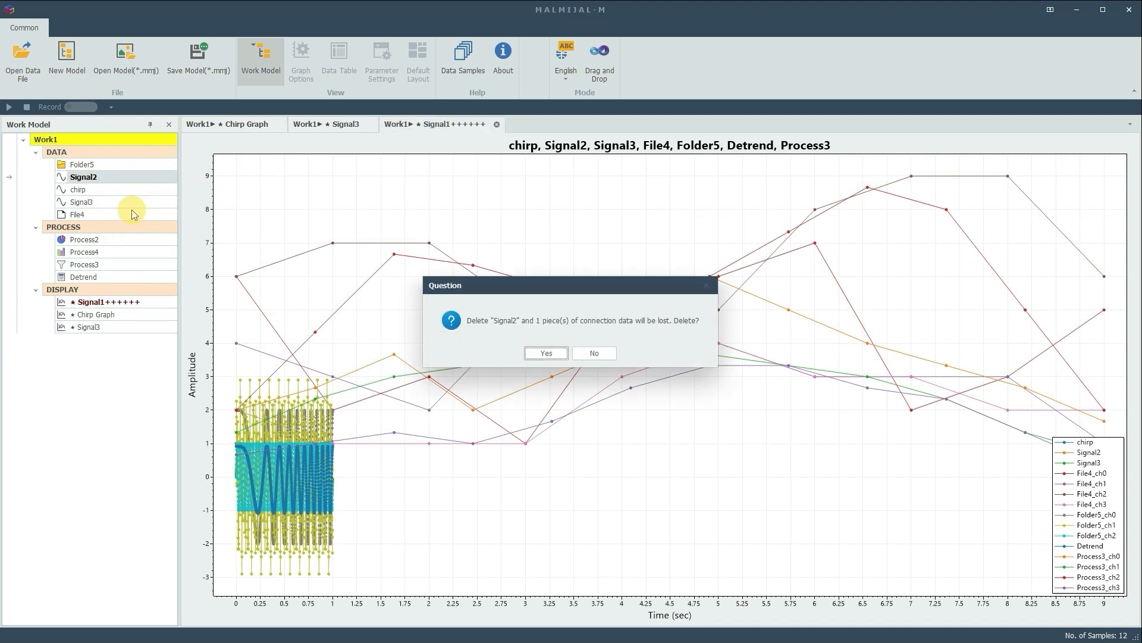
pyautogui.click(555, 354)
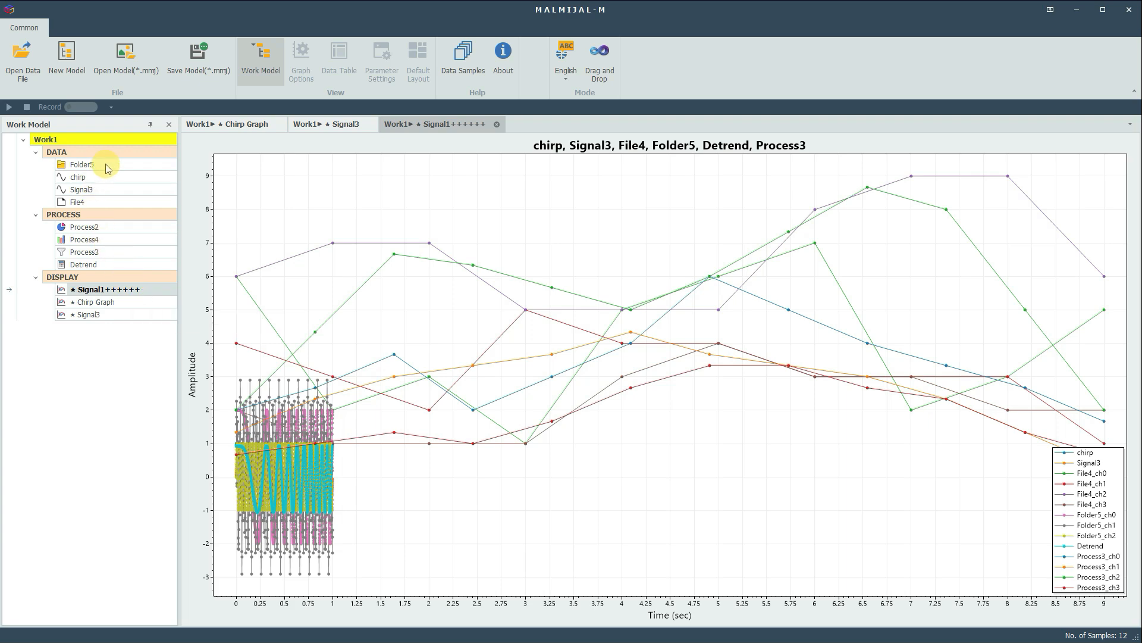
# Clear all DATA items from Work1
pyautogui.click(117, 152)
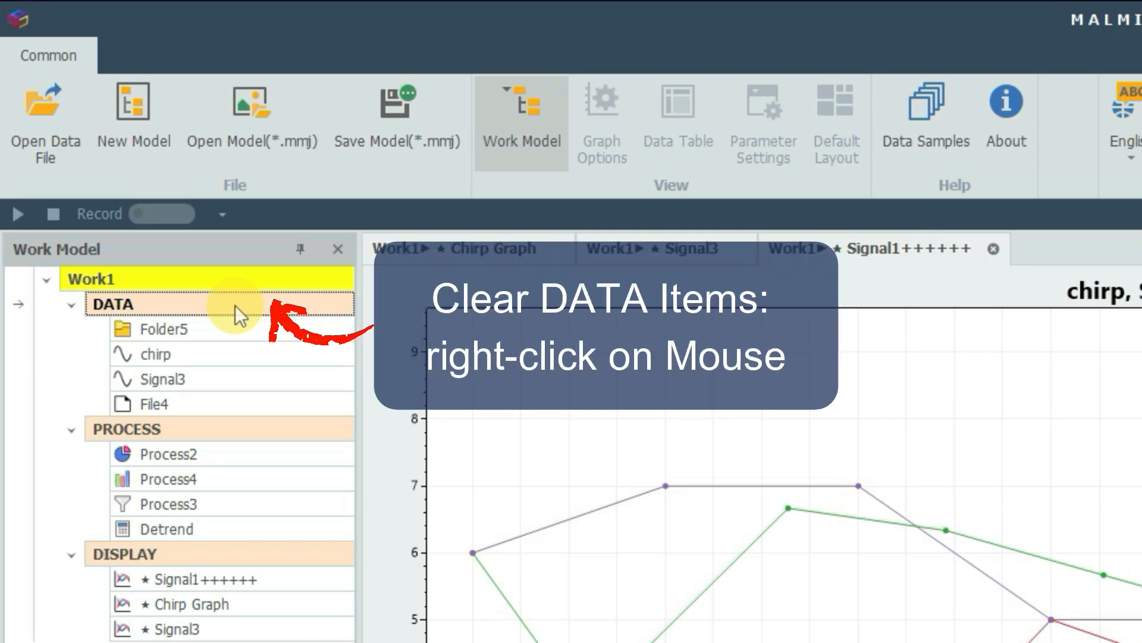
pyautogui.rightClick(235, 305)
pyautogui.moveTo(271, 330)
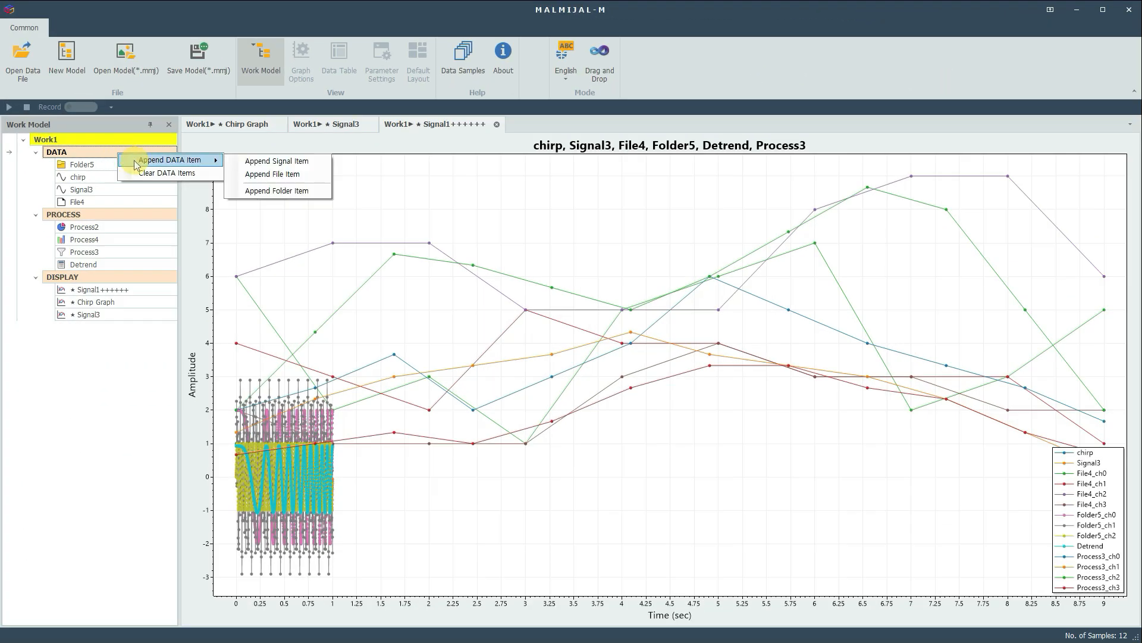
pyautogui.click(144, 173)
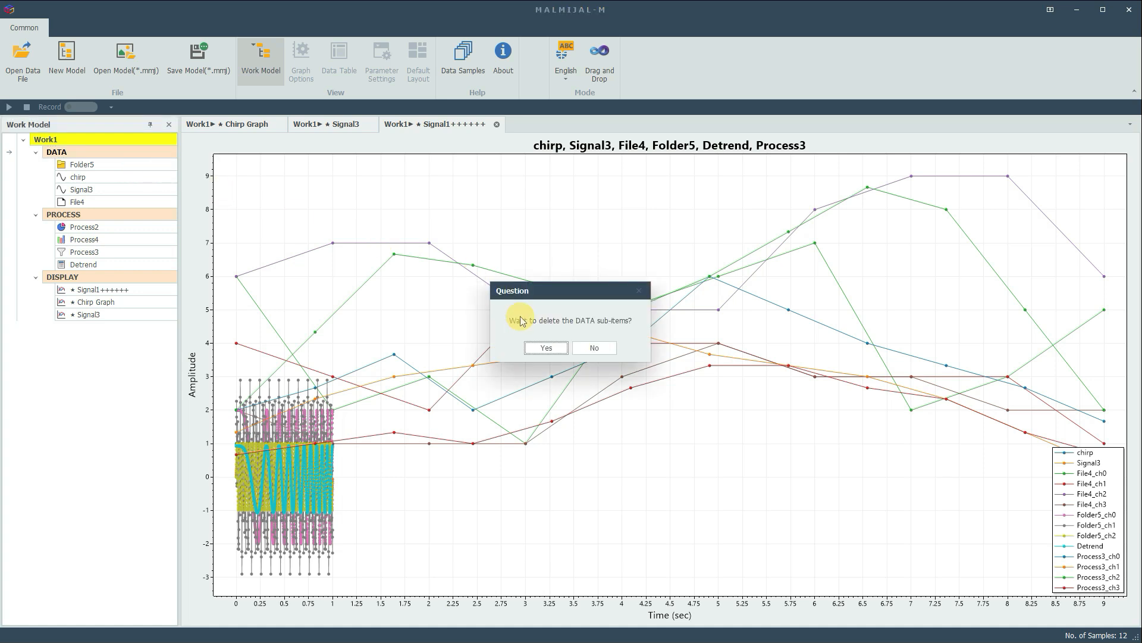
pyautogui.click(546, 348)
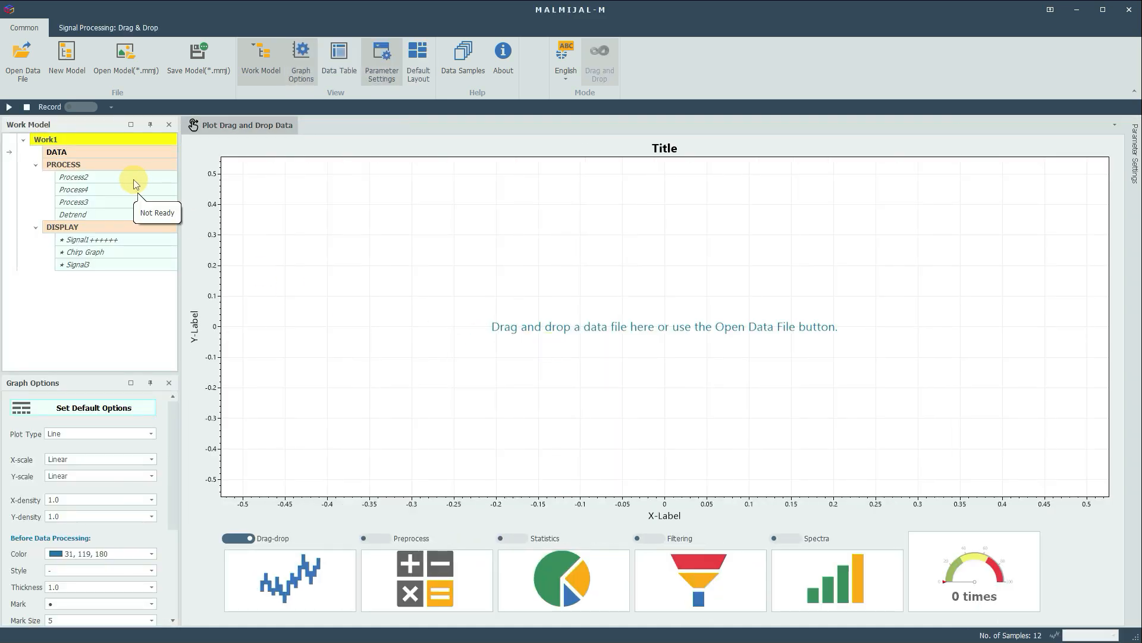
# Clear all PROCESS items and all DISPLAY items from Work1
pyautogui.rightClick(117, 166)
pyautogui.click(142, 181)
pyautogui.click(546, 348)
pyautogui.rightClick(127, 178)
pyautogui.click(158, 197)
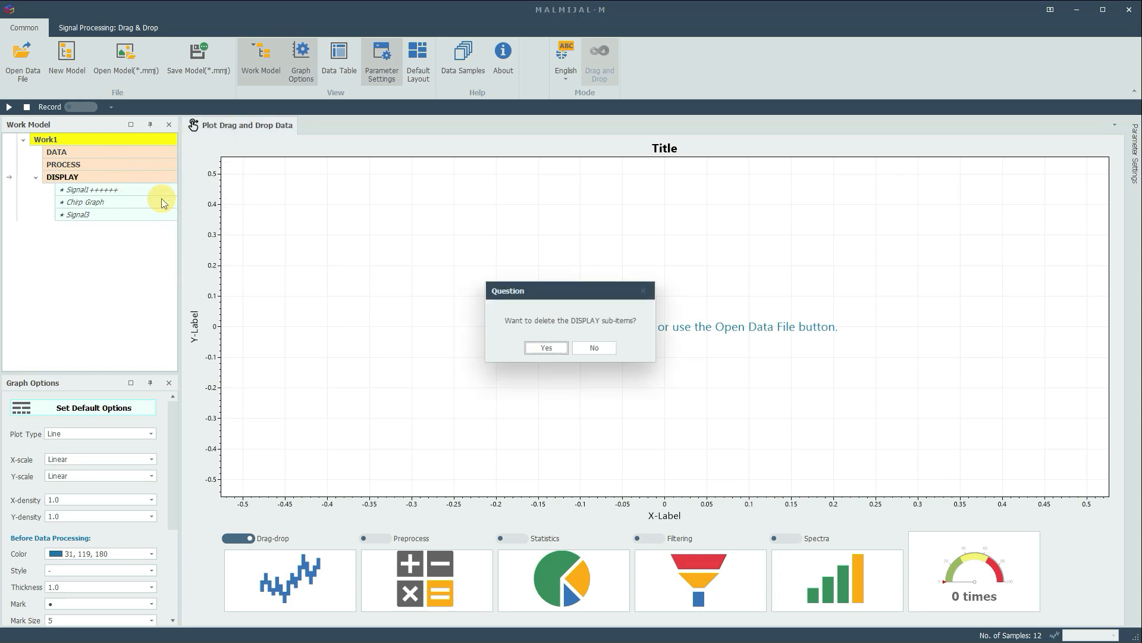
pyautogui.click(533, 347)
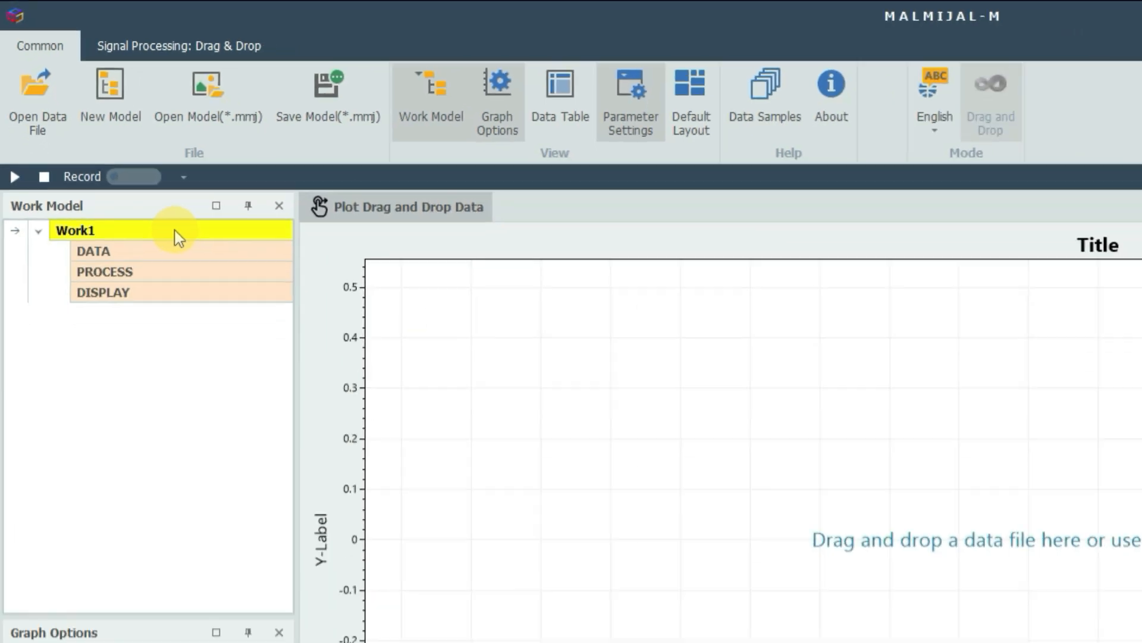
# Append two more Work items to the work model below Work1
pyautogui.rightClick(212, 278)
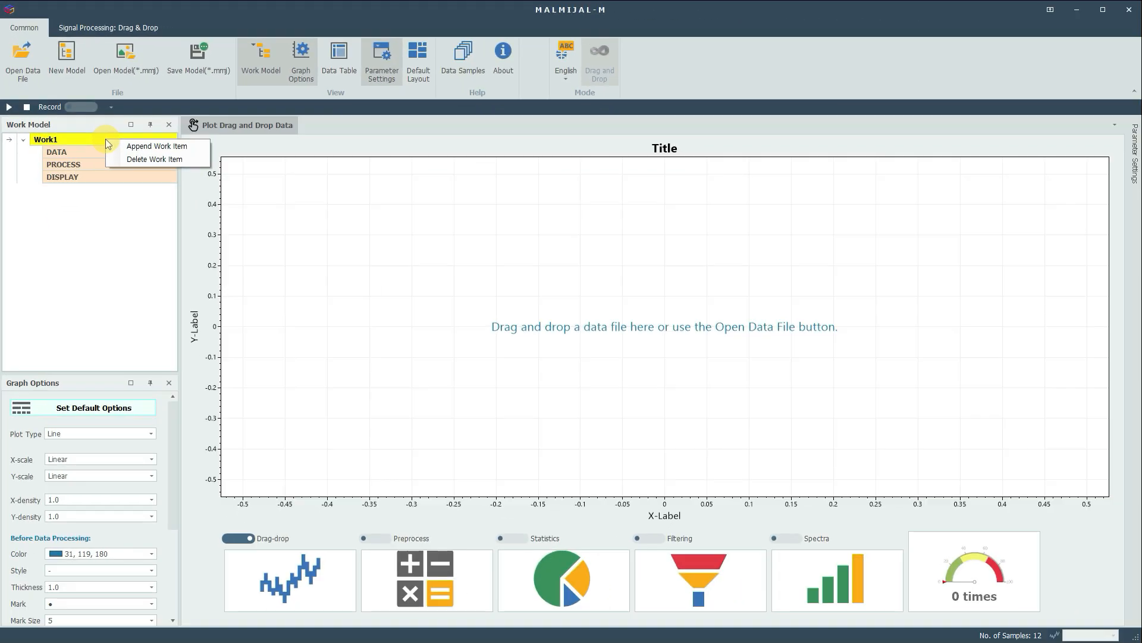
pyautogui.click(133, 146)
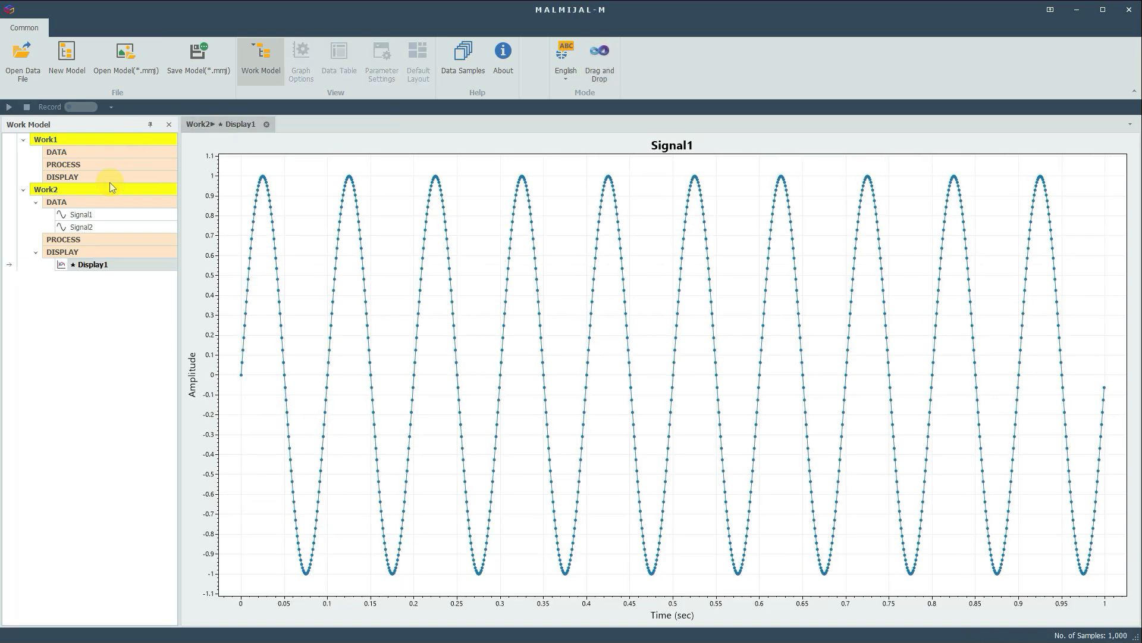
pyautogui.rightClick(109, 185)
pyautogui.click(143, 194)
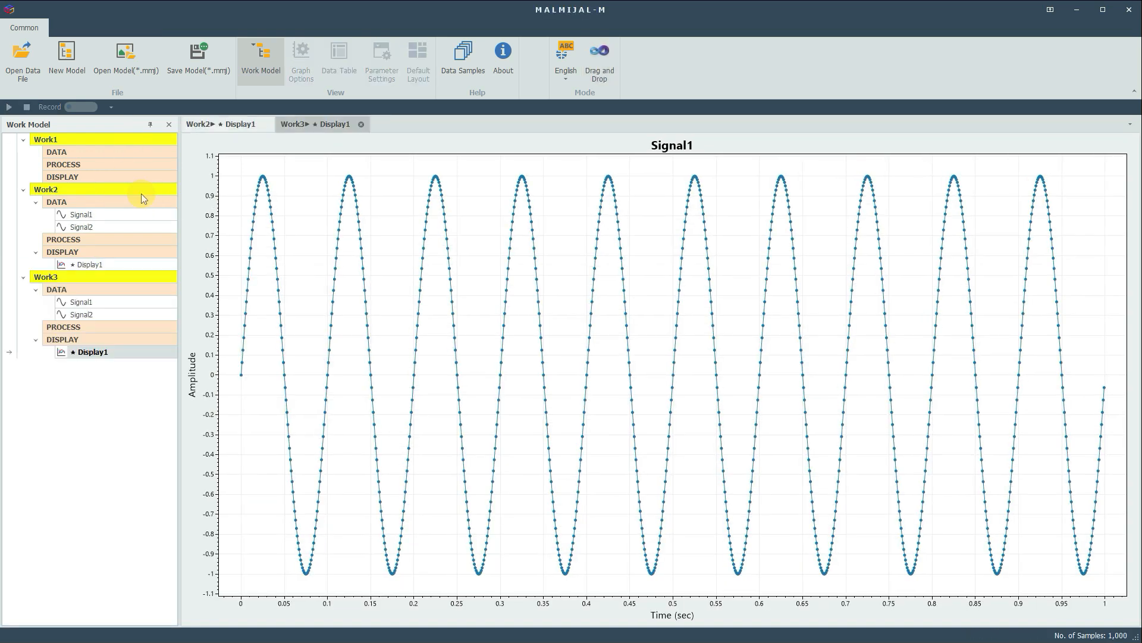
# Rename the Work1 item in the work model as test1
pyautogui.doubleClick(52, 141)
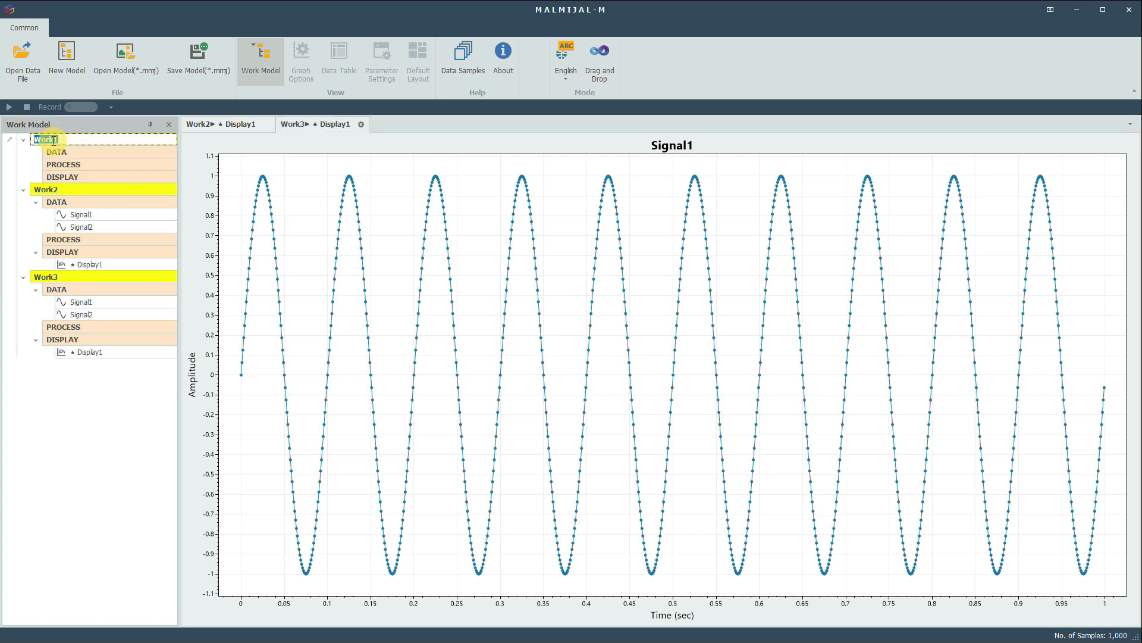
pyautogui.write('test1')
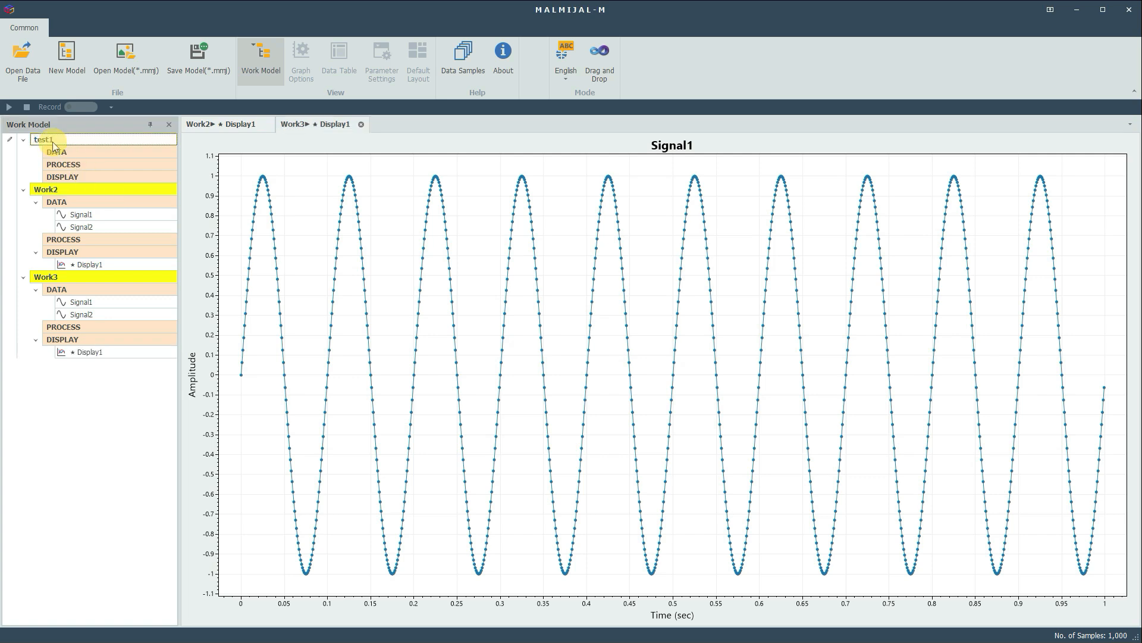
pyautogui.click(97, 390)
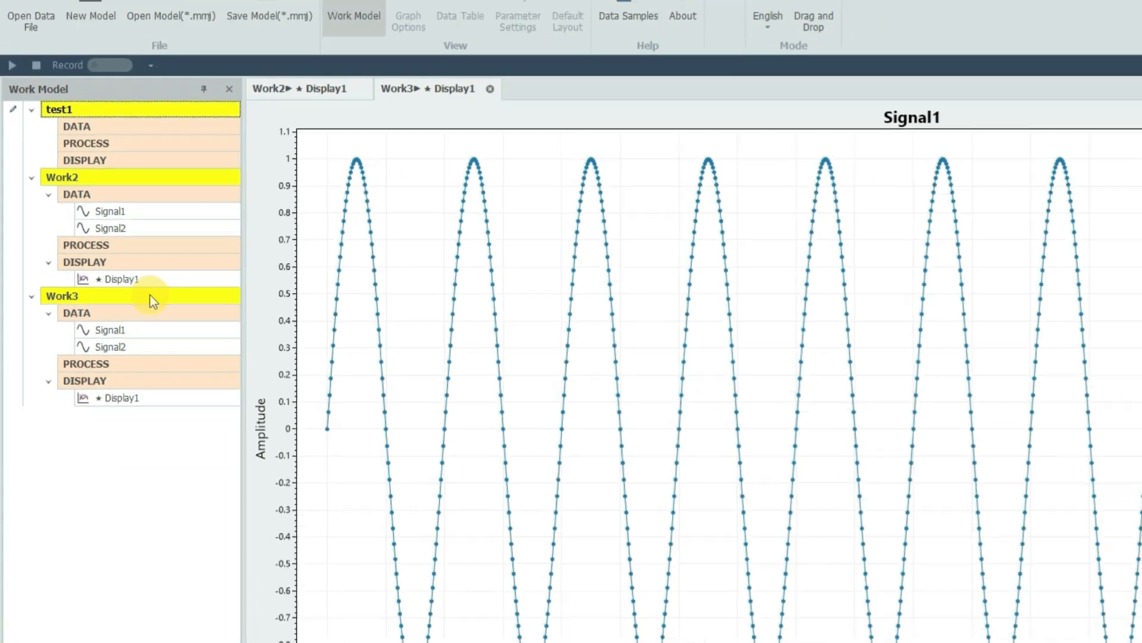
# Delete the Work3 item from the work model and confirm the deletion
pyautogui.rightClick(219, 330)
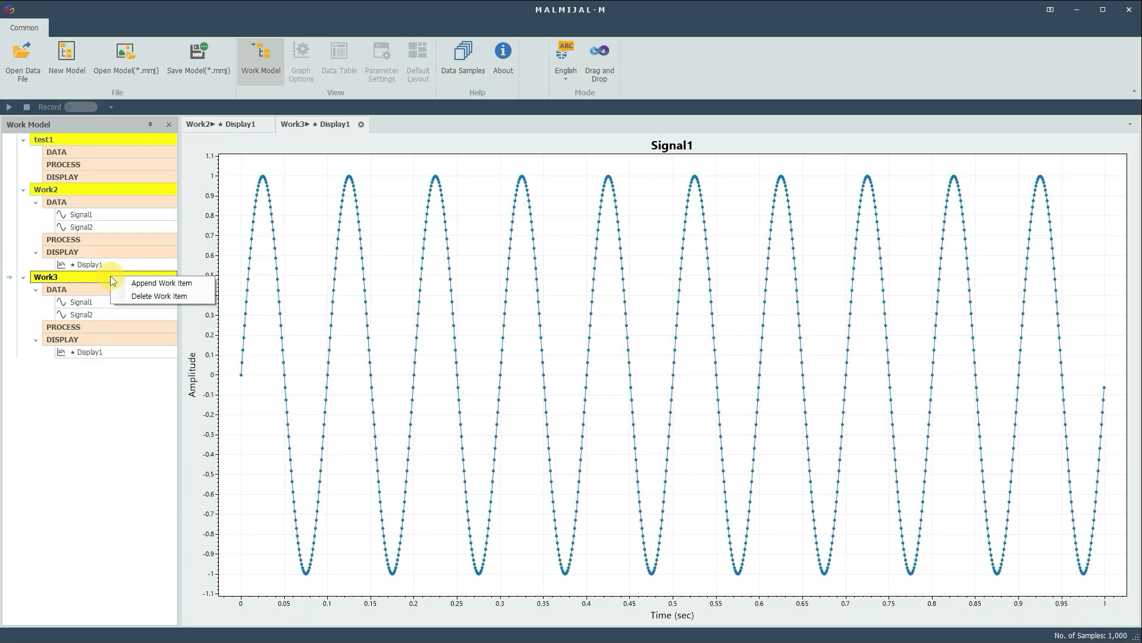
pyautogui.click(141, 296)
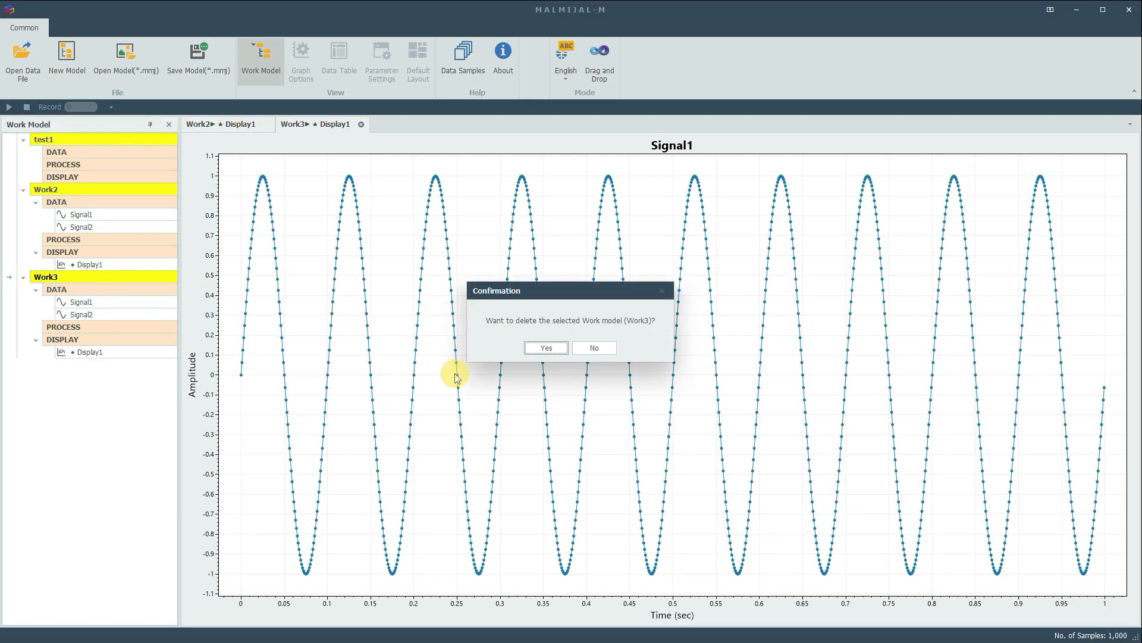
pyautogui.click(546, 348)
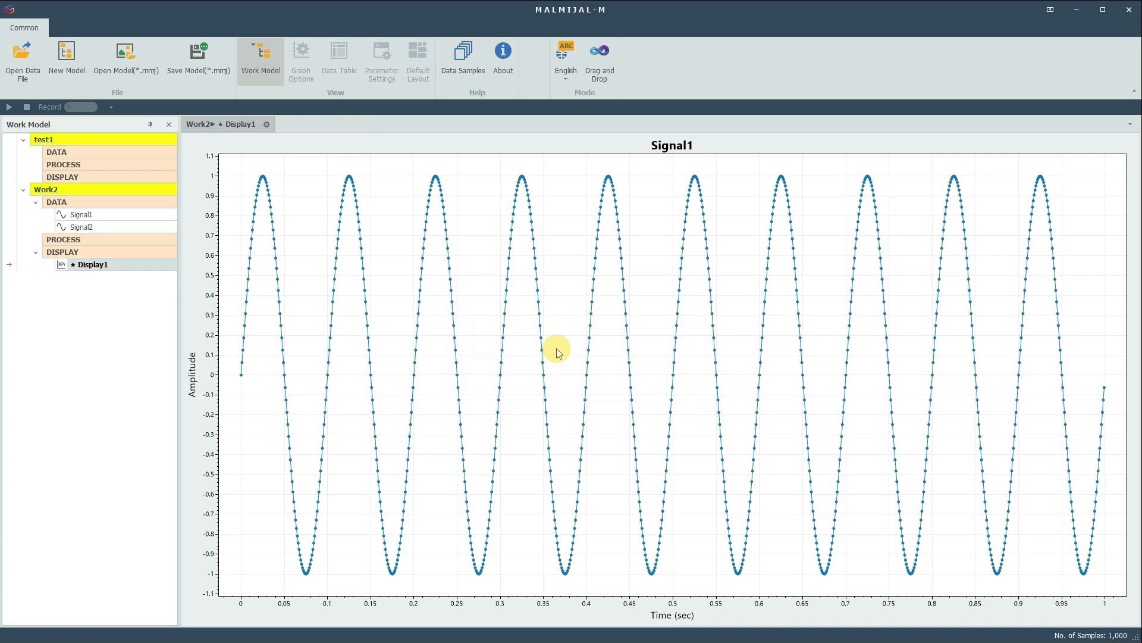
# Append a new Work item after Work2 in the work model
pyautogui.rightClick(154, 189)
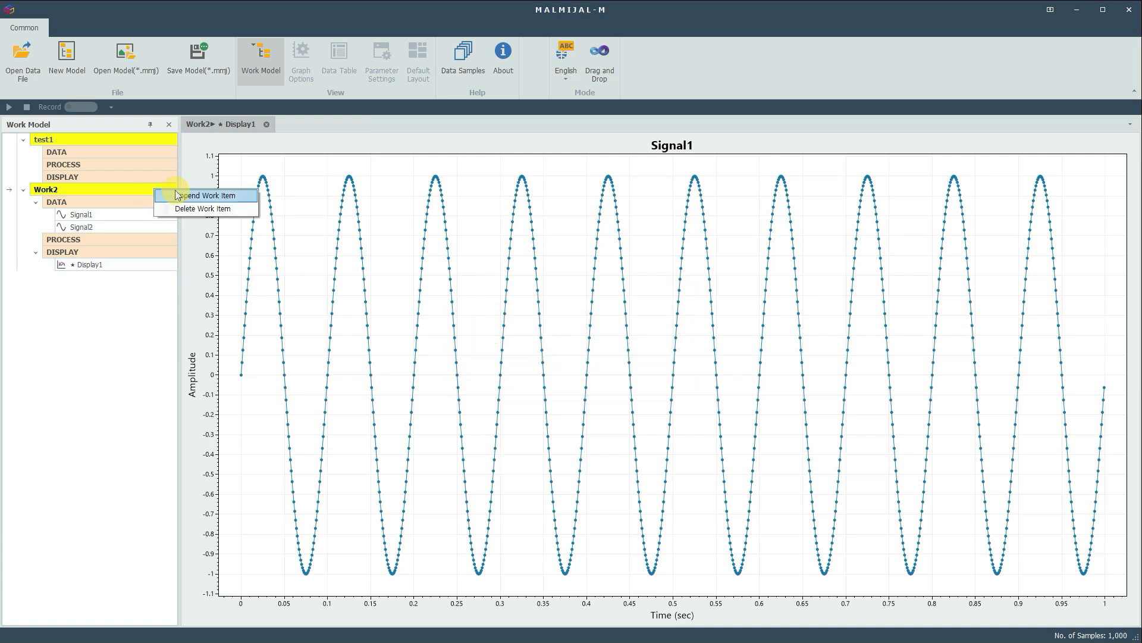
pyautogui.click(188, 194)
pyautogui.moveTo(84, 277)
pyautogui.mouseDown()
pyautogui.moveTo(97, 181)
pyautogui.moveTo(95, 281)
pyautogui.mouseUp()
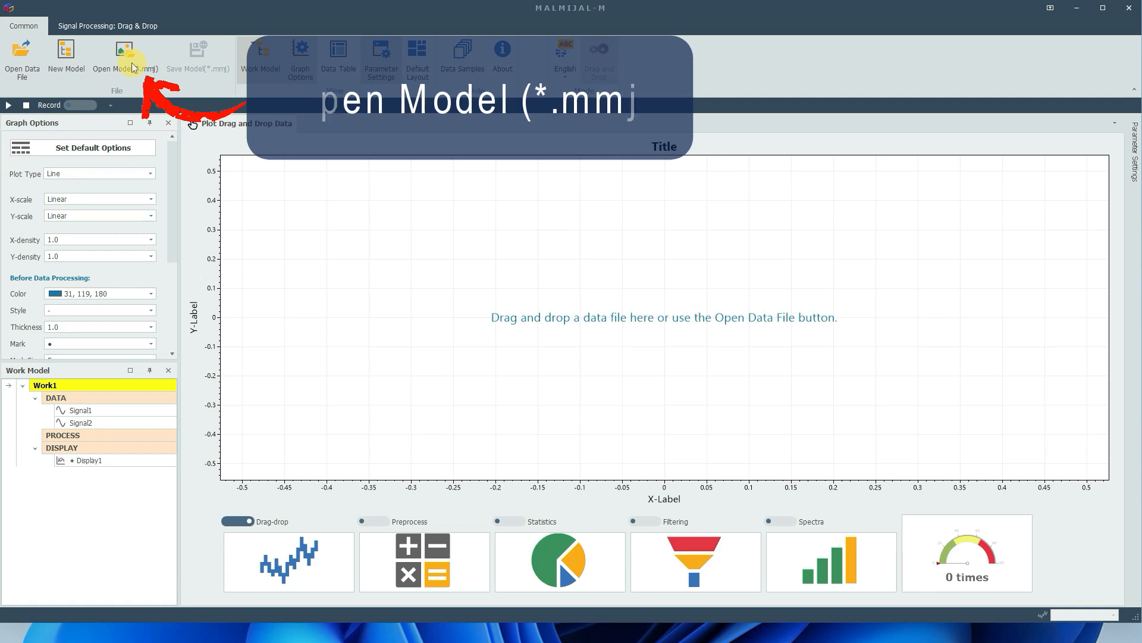
# Open the sample model chirp spectrogram.mmj from the Samples folder
pyautogui.click(131, 63)
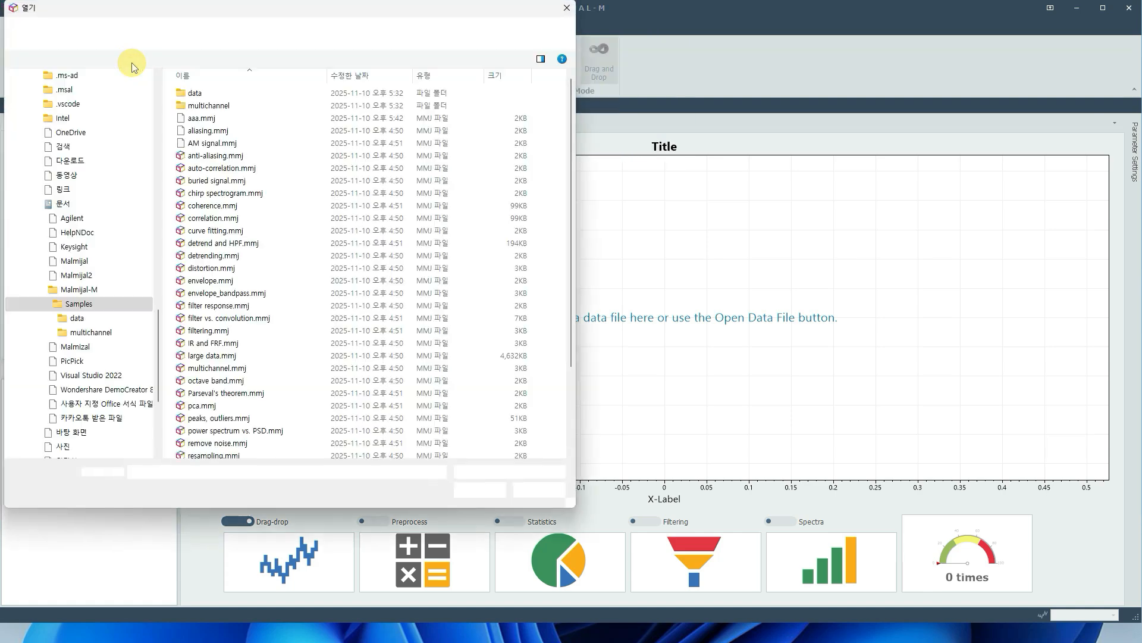
pyautogui.click(223, 193)
pyautogui.click(470, 489)
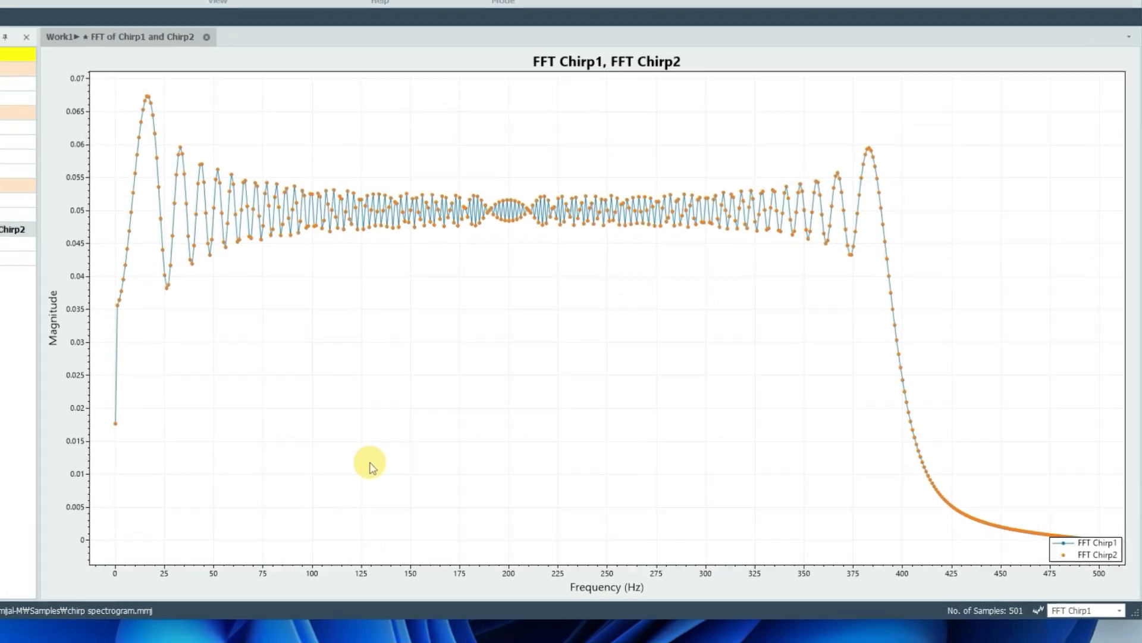
# Select the FFT Chirp2 series of the graph, followed by FFT Chirp1, to highlight each one
pyautogui.click(1114, 611)
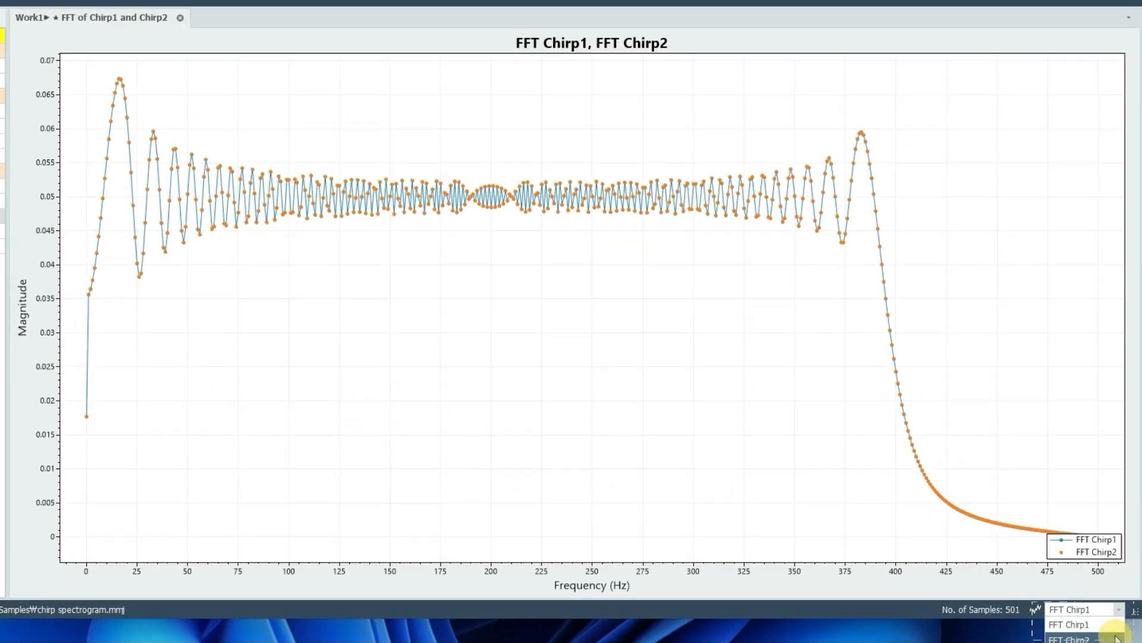
pyautogui.click(1116, 638)
pyautogui.click(1114, 610)
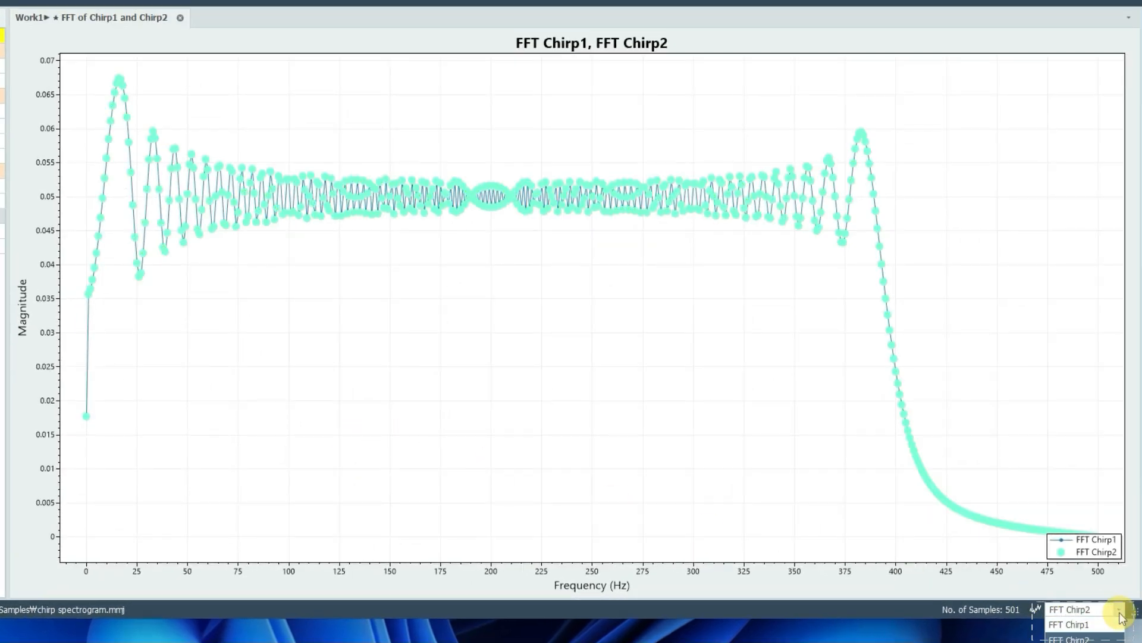
pyautogui.click(1114, 624)
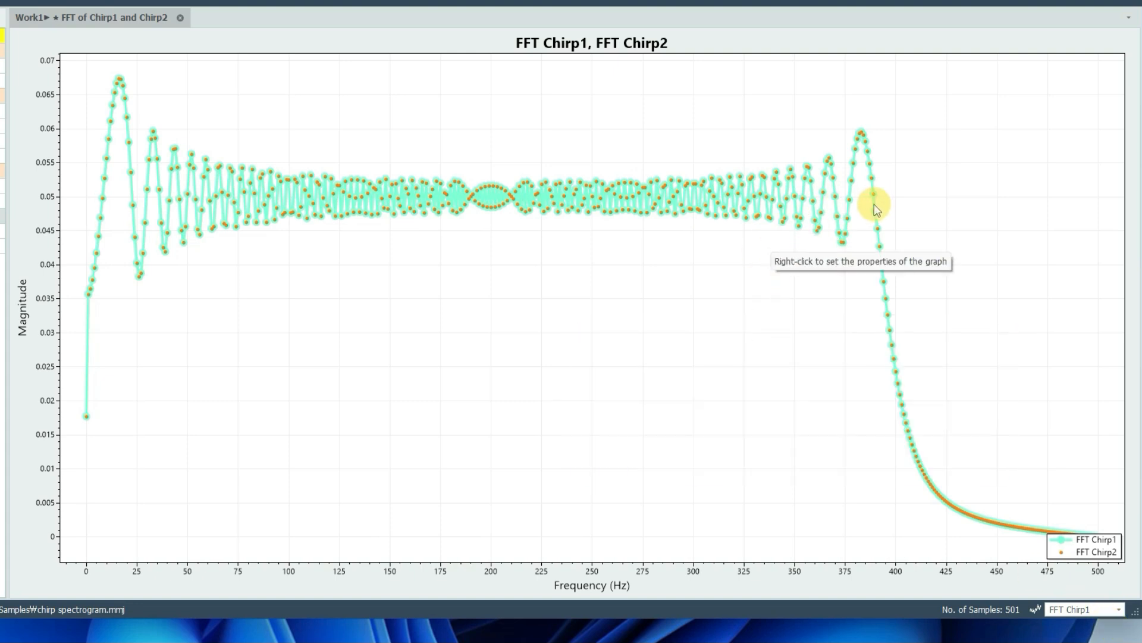
# Turn on Data Tip for the FFT graph, inspect a point on the falling slope near 390 Hz, and switch Data Tip off again
pyautogui.rightClick(874, 205)
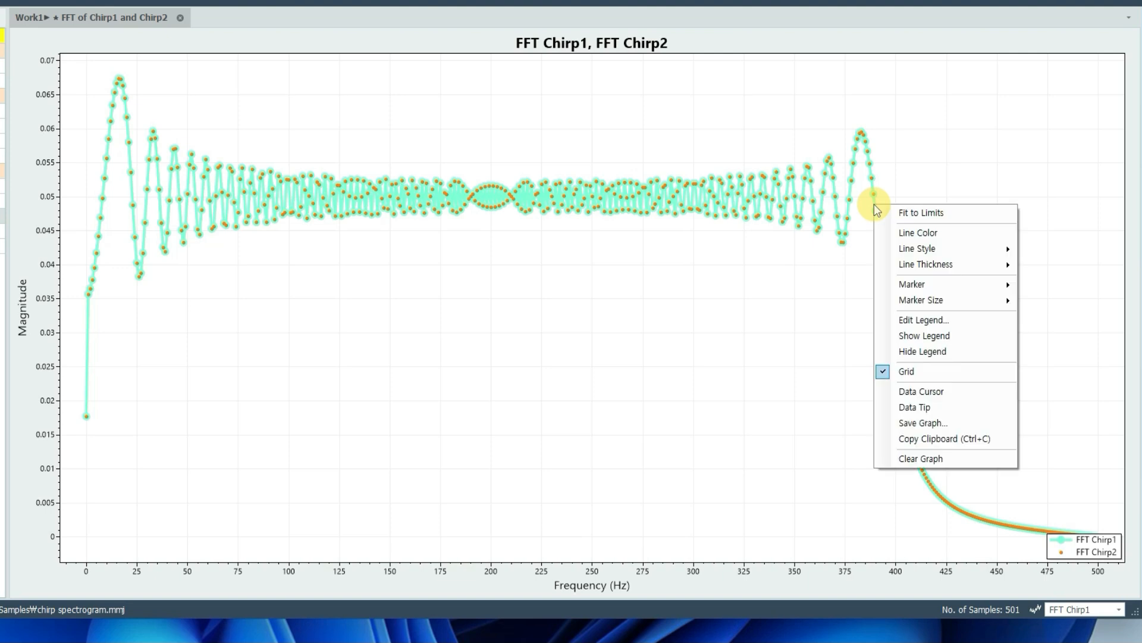
pyautogui.moveTo(910, 248)
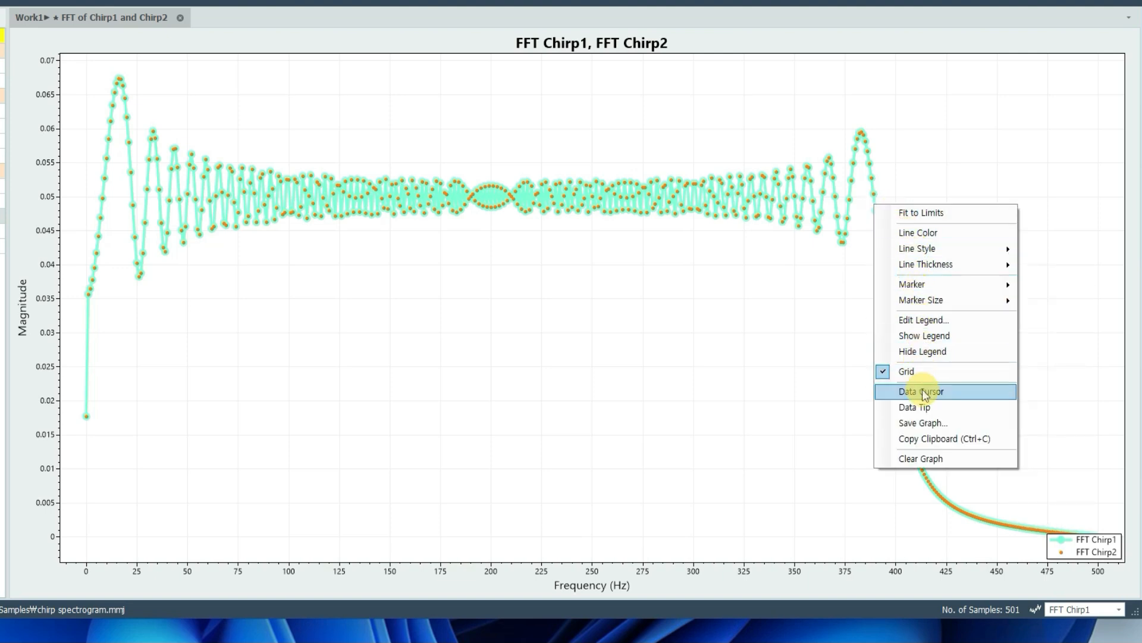
pyautogui.click(932, 407)
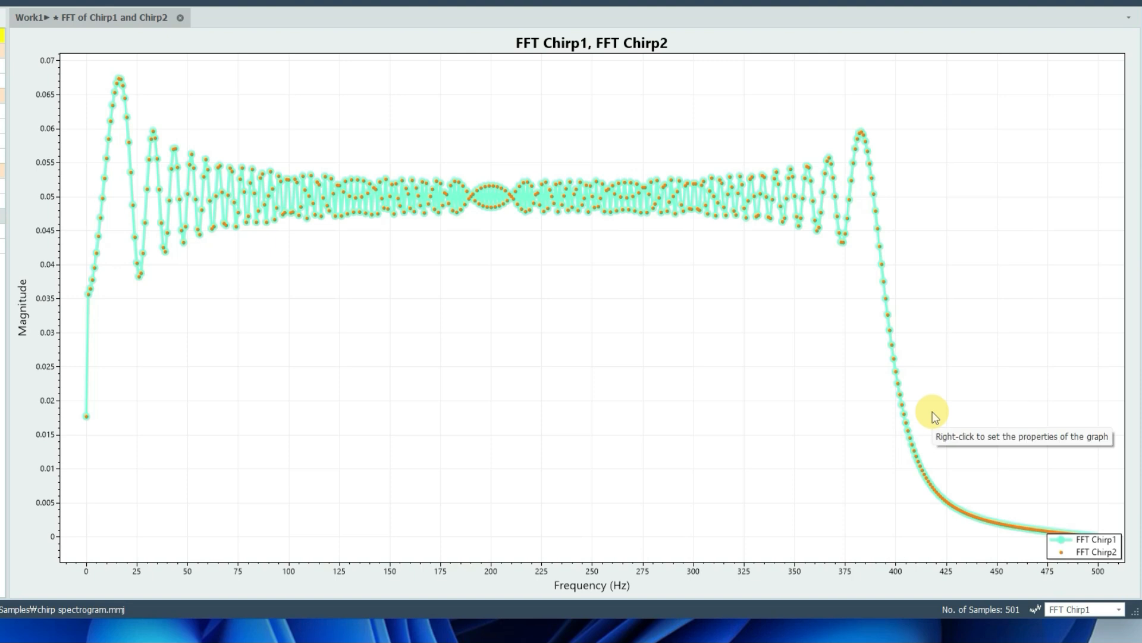
pyautogui.moveTo(879, 229)
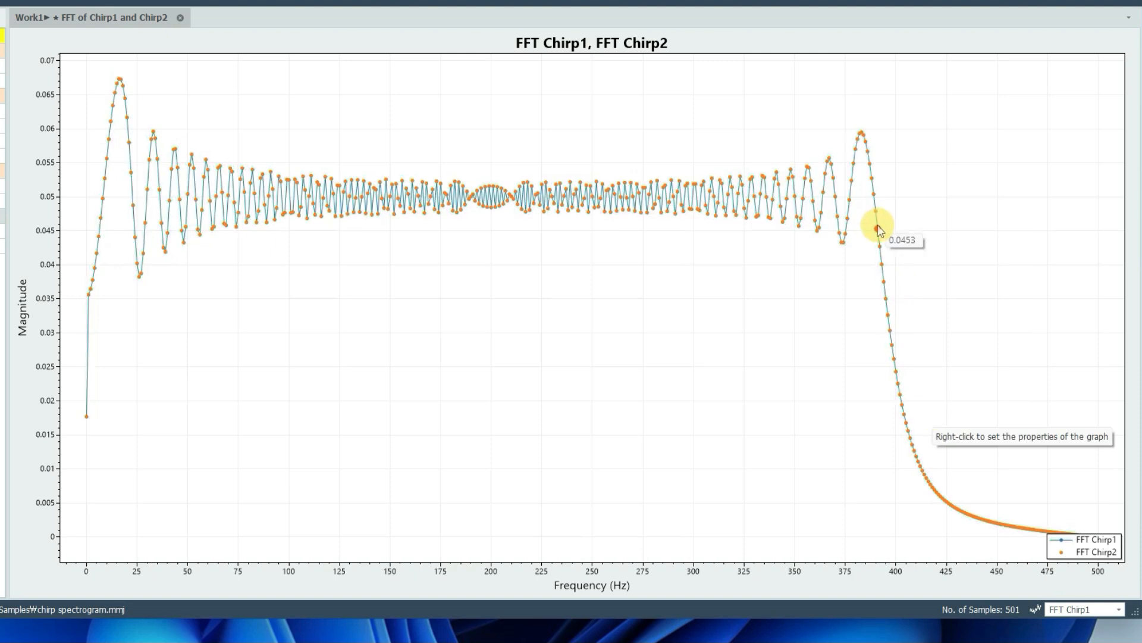
pyautogui.rightClick(527, 184)
pyautogui.click(584, 388)
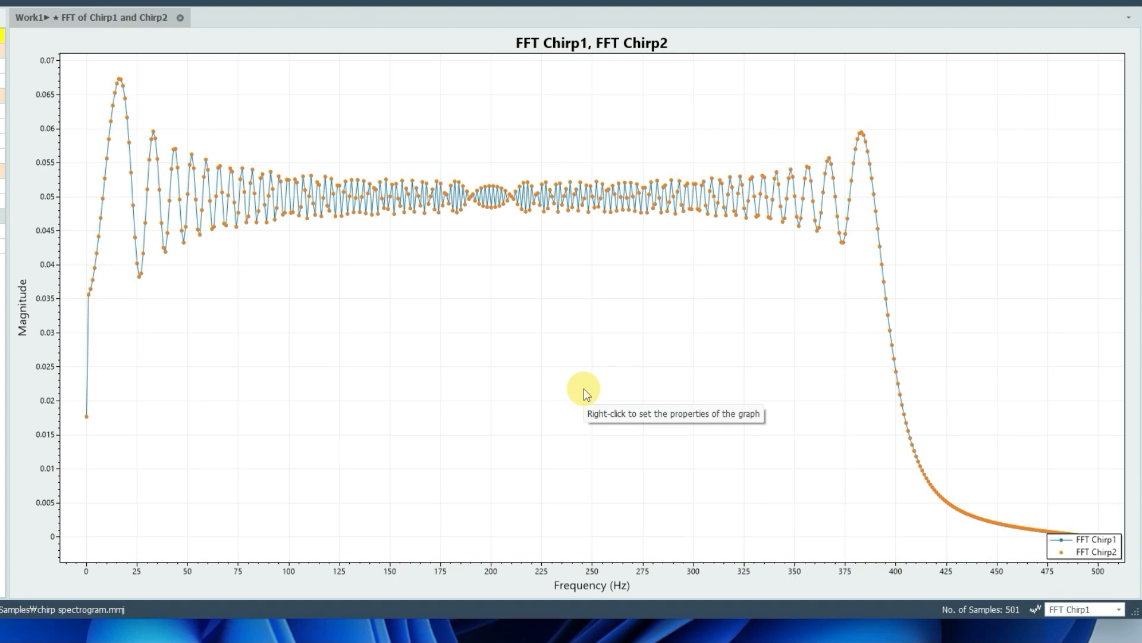
# Pan and rescale the FFT graph of Chirp1 and Chirp2, restoring its full view after each change
pyautogui.moveTo(571, 329); pyautogui.dragTo(990, 351)
pyautogui.moveTo(997, 352); pyautogui.dragTo(576, 278)
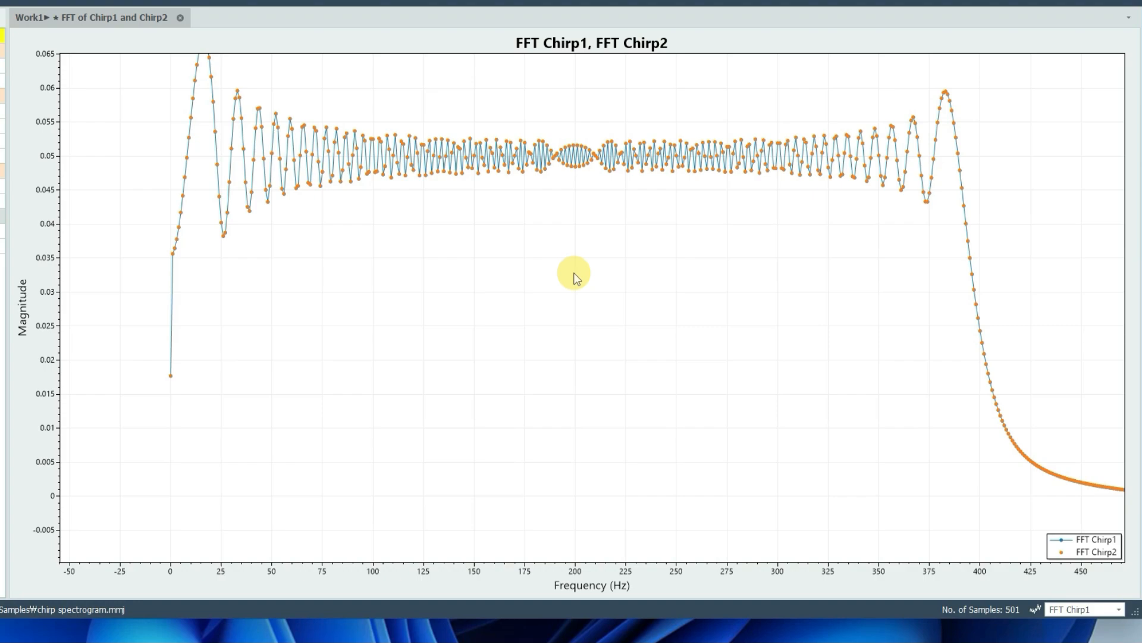
pyautogui.middleClick(574, 273)
pyautogui.moveTo(576, 273); pyautogui.dragTo(634, 312)
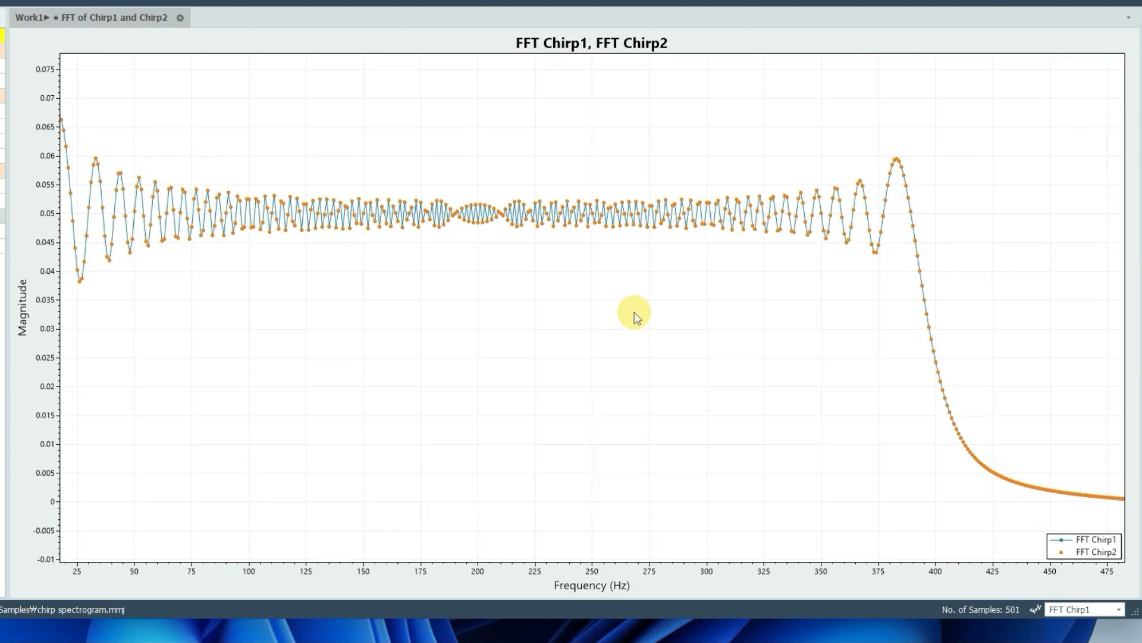
pyautogui.middleClick(541, 309)
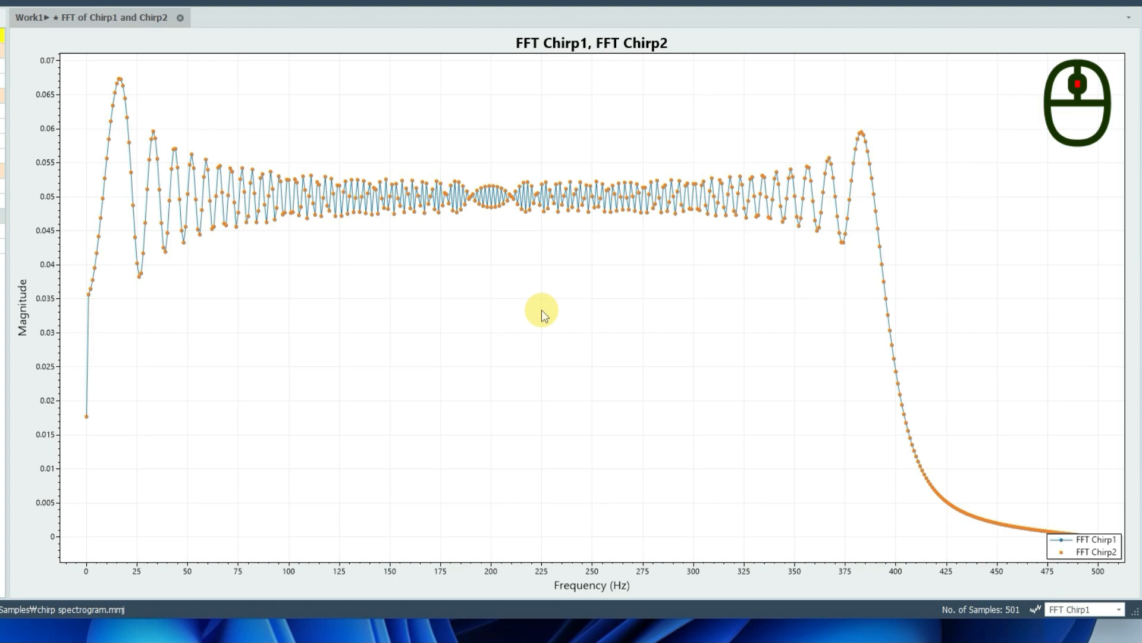
# Zoom the FFT graph in and out around the 200 Hz region and return to the full view
pyautogui.scroll(6, 541, 310)
pyautogui.moveTo(561, 251); pyautogui.dragTo(565, 455)
pyautogui.scroll(3, 565, 456)
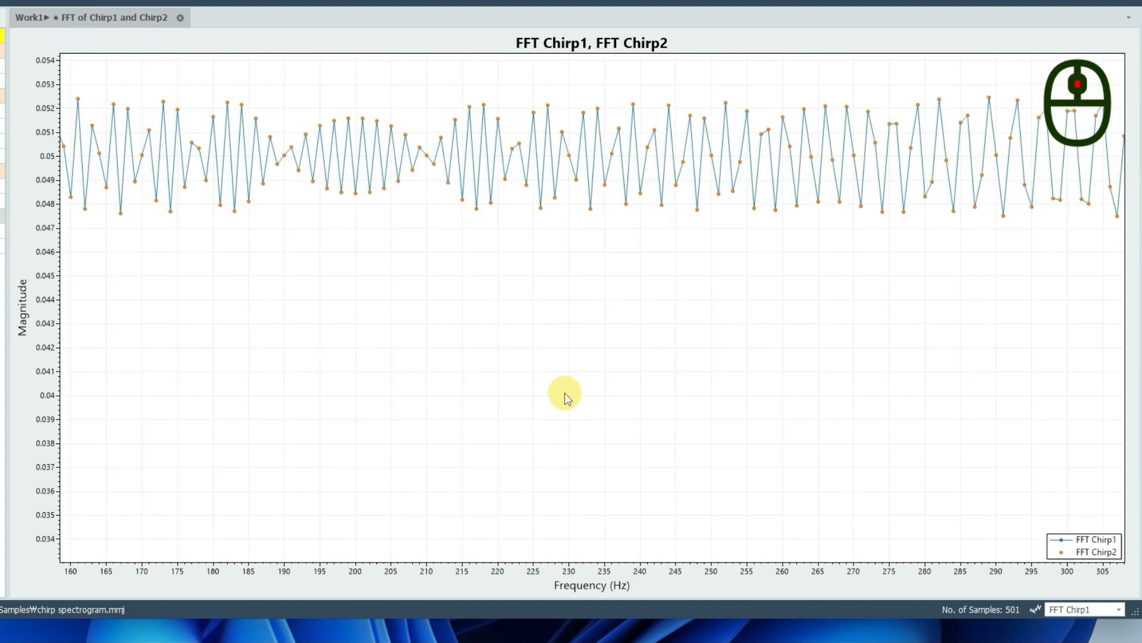
pyautogui.moveTo(565, 275); pyautogui.dragTo(584, 410)
pyautogui.scroll(-5, 583, 411)
pyautogui.scroll(-4, 584, 411)
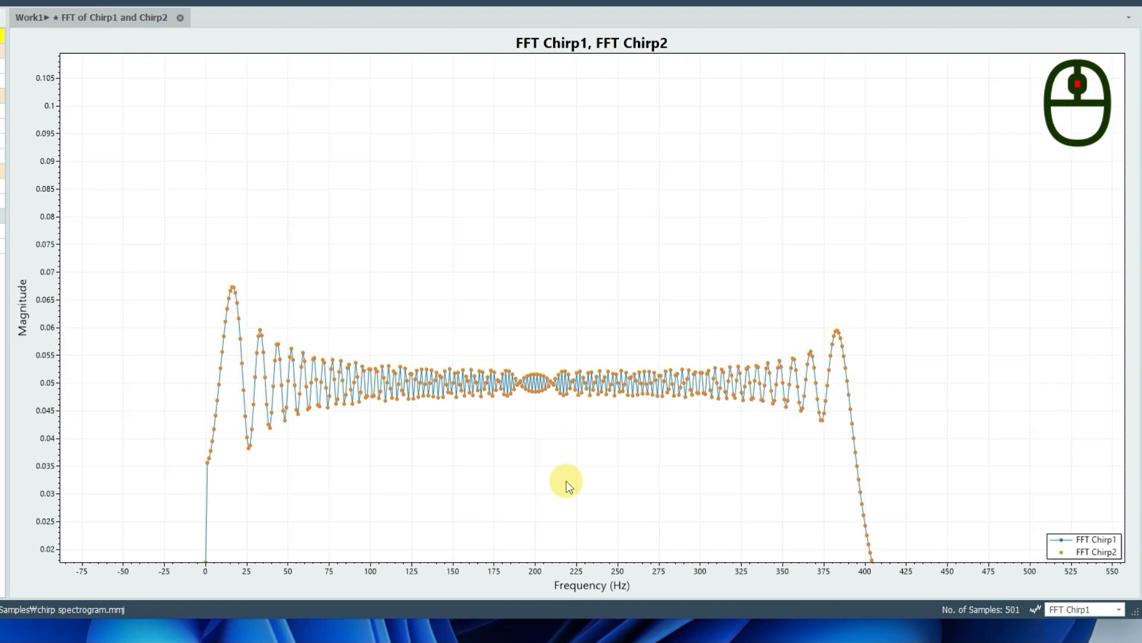
pyautogui.moveTo(566, 484); pyautogui.dragTo(577, 390)
pyautogui.scroll(-4, 576, 390)
pyautogui.scroll(-2, 576, 390)
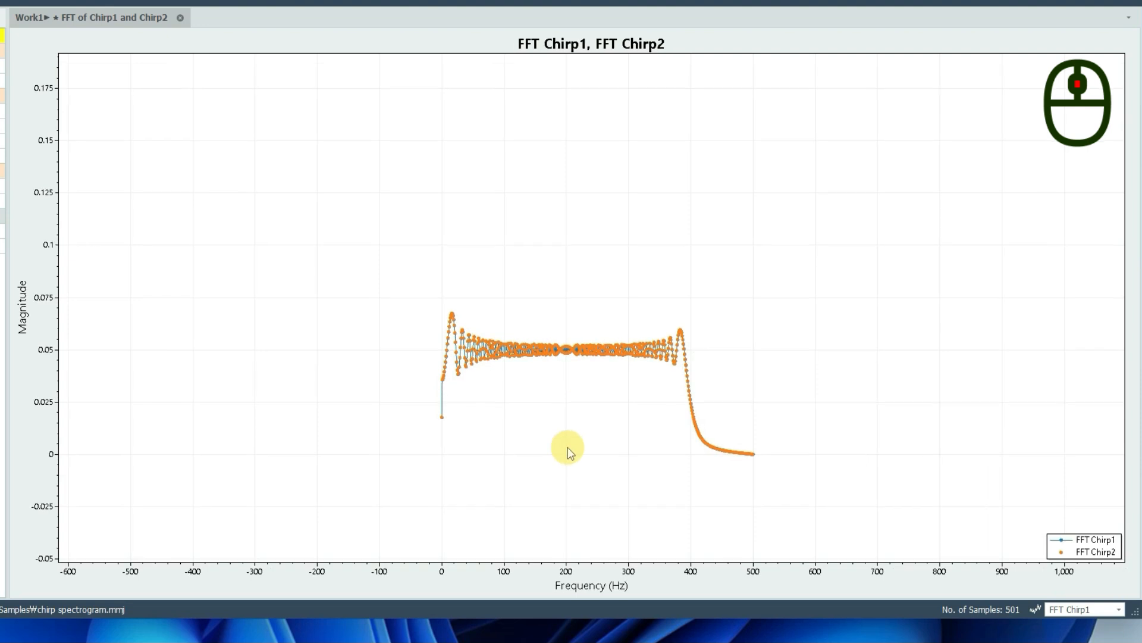
pyautogui.moveTo(568, 466); pyautogui.dragTo(573, 390)
pyautogui.scroll(5, 580, 363)
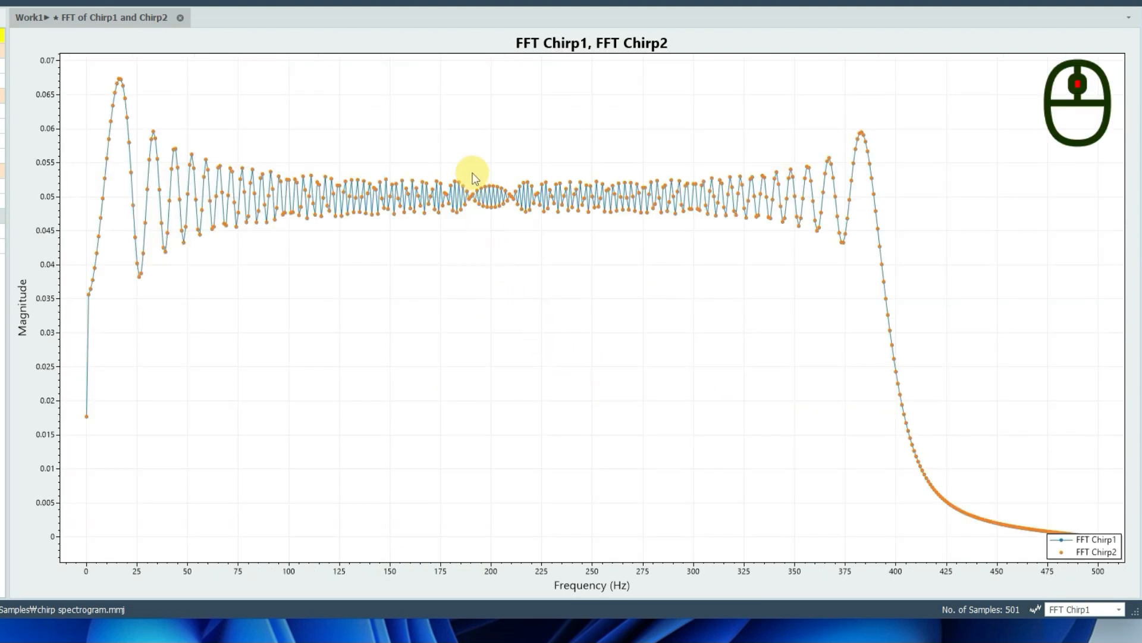
# Zoom into the area of the FFT graph from about 191 to 237 Hz and restore the full view
pyautogui.moveTo(475, 166); pyautogui.dragTo(477, 173)
pyautogui.moveTo(505, 219); pyautogui.dragTo(567, 245)
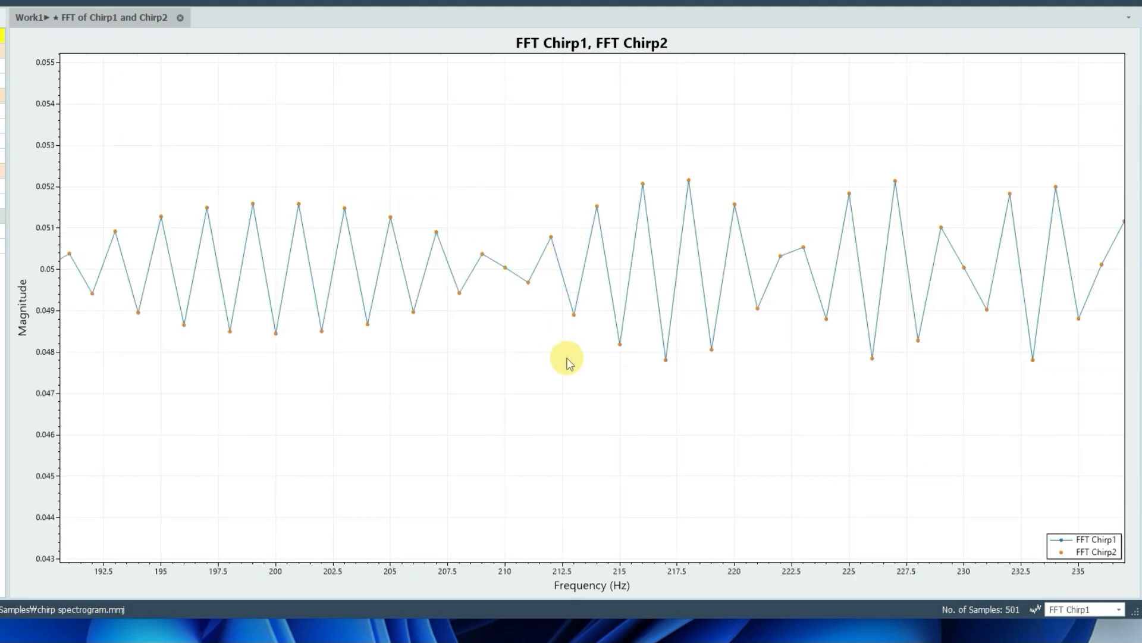
pyautogui.middleClick(570, 397)
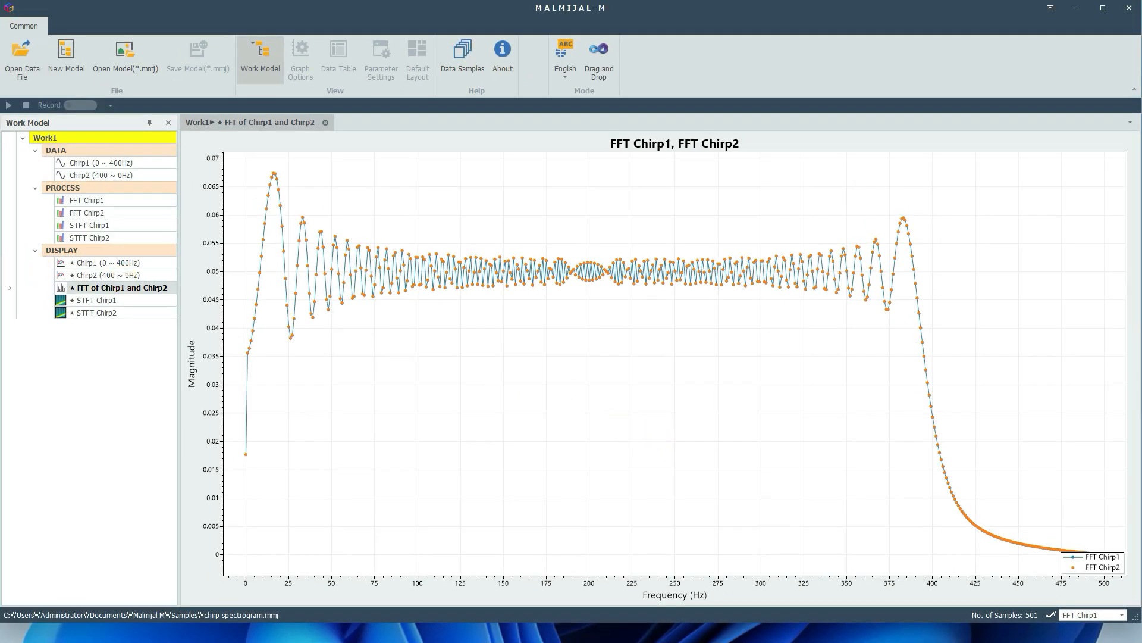
# Display the Chirp2 (400 ~ 0Hz) graph and dock it on the right side of the FFT graph
pyautogui.click(9, 276)
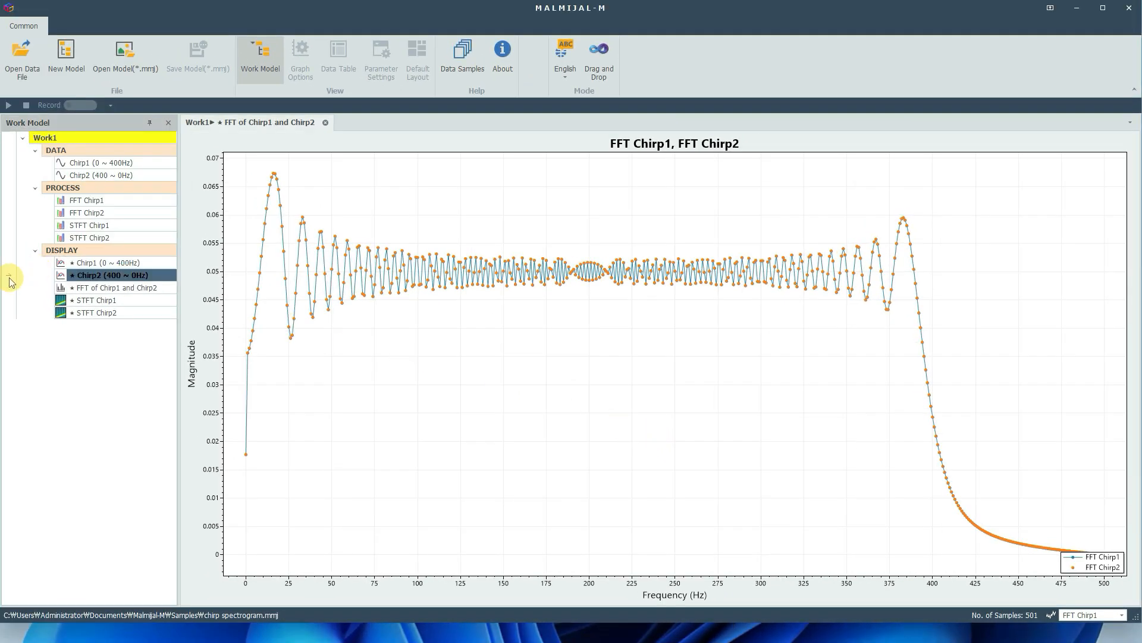
pyautogui.doubleClick(8, 278)
pyautogui.moveTo(384, 123); pyautogui.dragTo(704, 358)
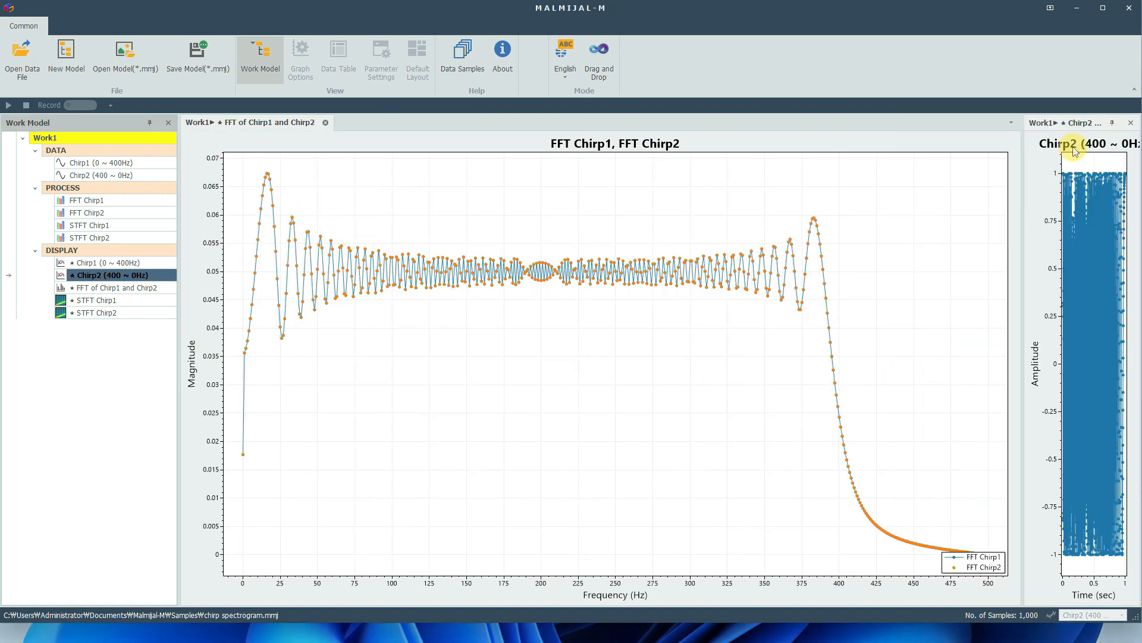
# Redock the Chirp2 (400 ~ 0Hz) graph below the FFT graph, and after that on its left side
pyautogui.moveTo(1075, 123); pyautogui.dragTo(662, 403)
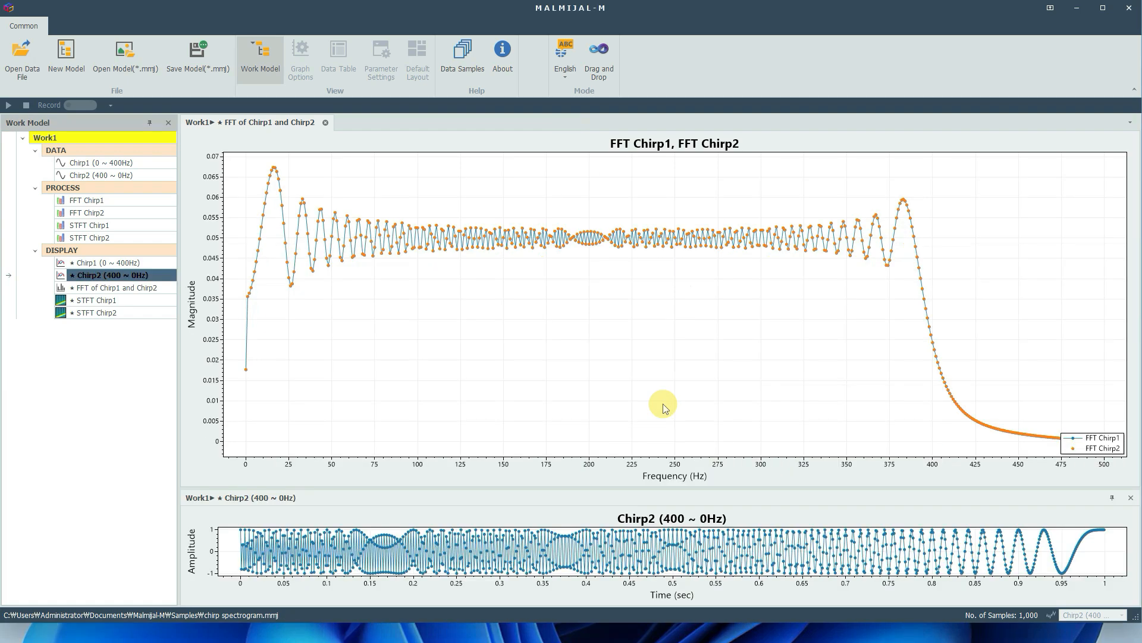
pyautogui.moveTo(318, 501); pyautogui.dragTo(621, 361)
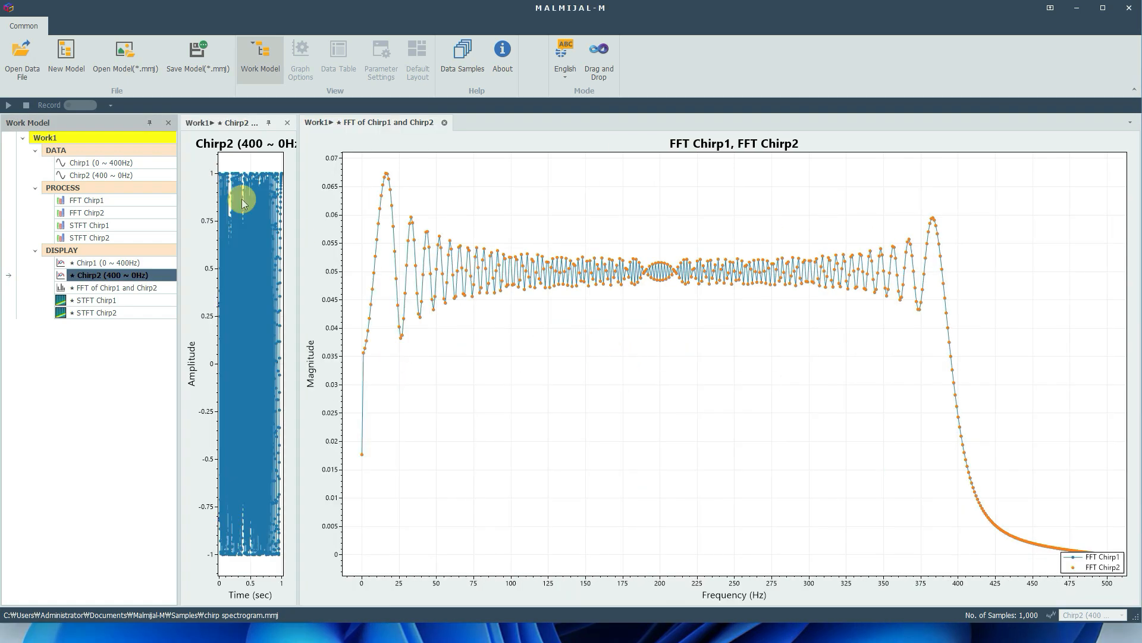
# Merge the Chirp2 (400 ~ 0Hz) graph into one tabbed group with the FFT graph and rearrange the order of the two graphs
pyautogui.moveTo(217, 121)
pyautogui.mouseDown()
pyautogui.moveTo(590, 303)
pyautogui.moveTo(658, 319)
pyautogui.moveTo(661, 344)
pyautogui.mouseUp()
pyautogui.moveTo(240, 122); pyautogui.dragTo(769, 120)
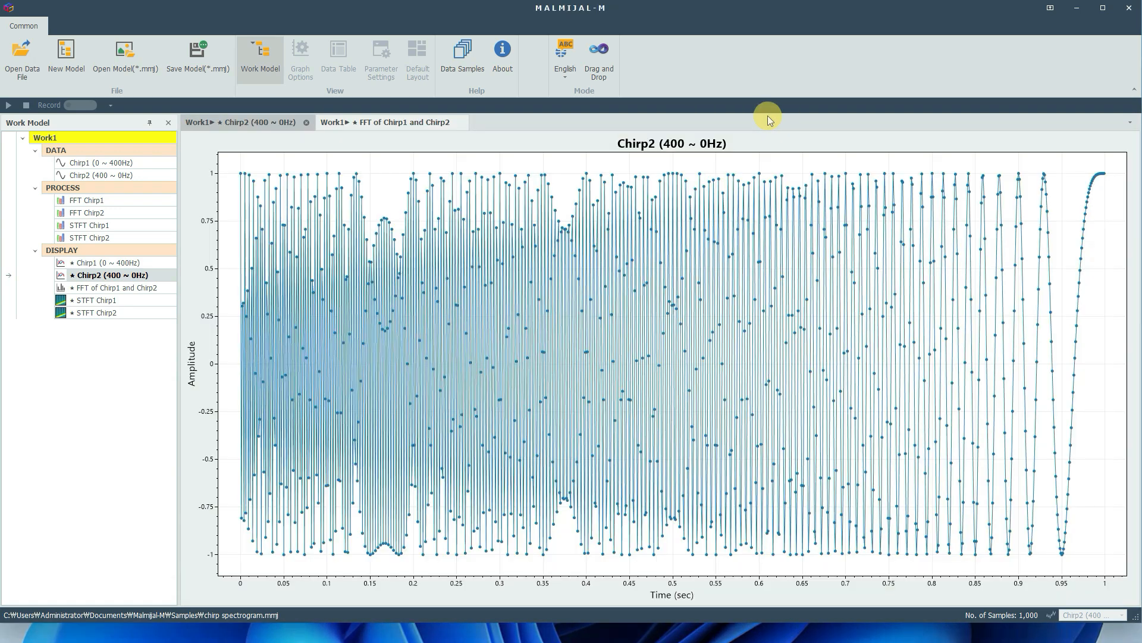
pyautogui.moveTo(380, 128); pyautogui.dragTo(341, 126)
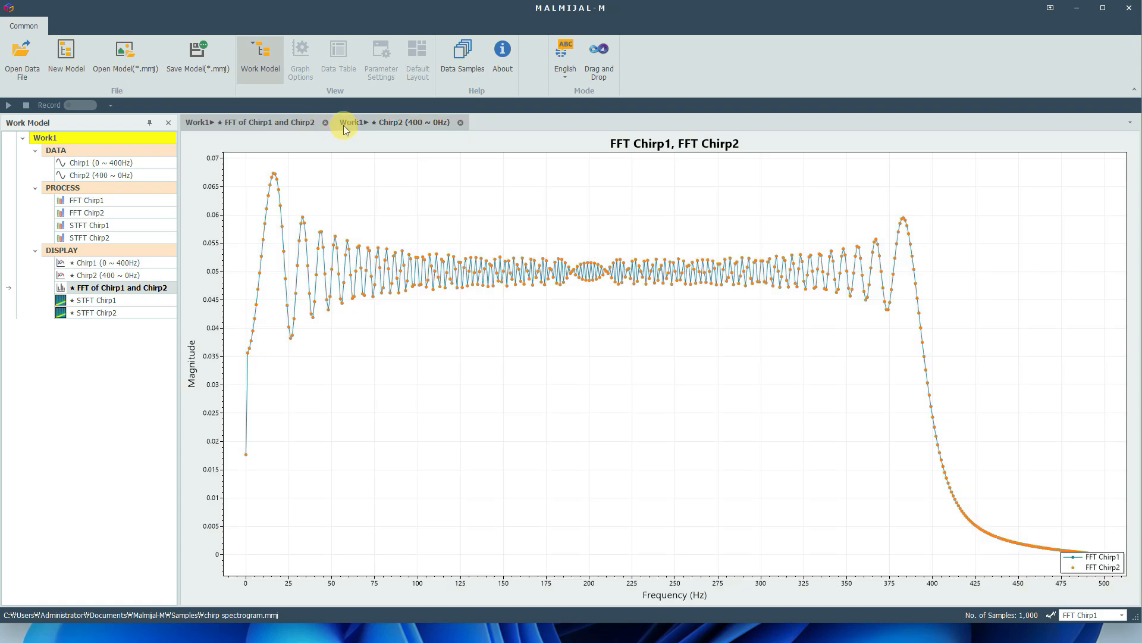
pyautogui.moveTo(244, 123); pyautogui.dragTo(447, 125)
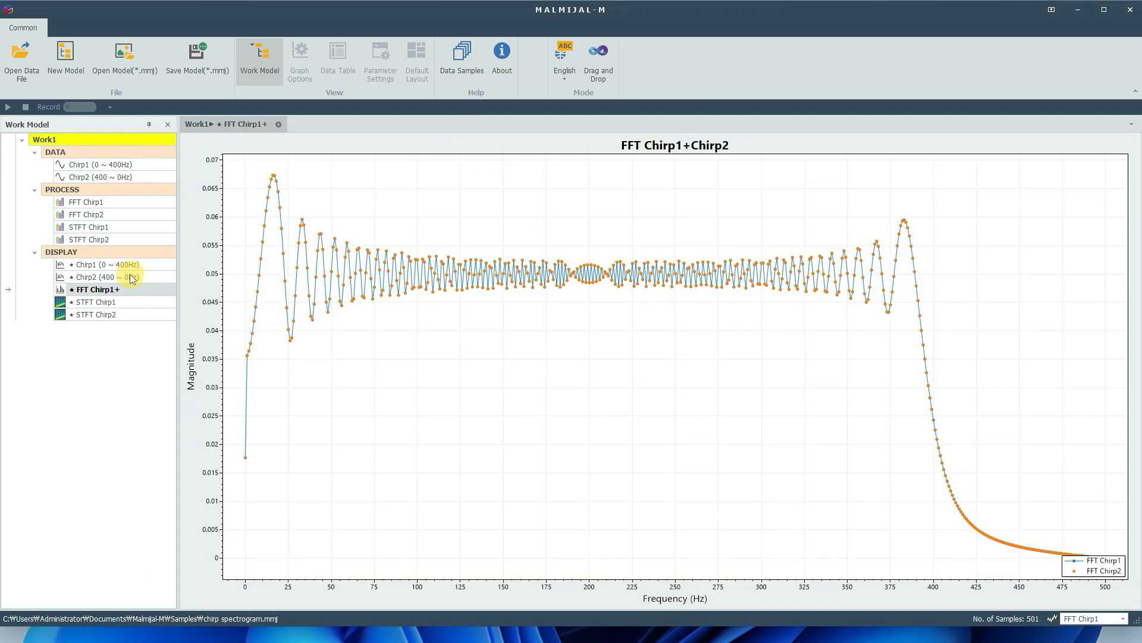
# Display the Chirp1 (0 ~ 400Hz) and Chirp2 (400 ~ 0Hz) graphs and move Chirp1 into a new horizontal tab group
pyautogui.click(9, 267)
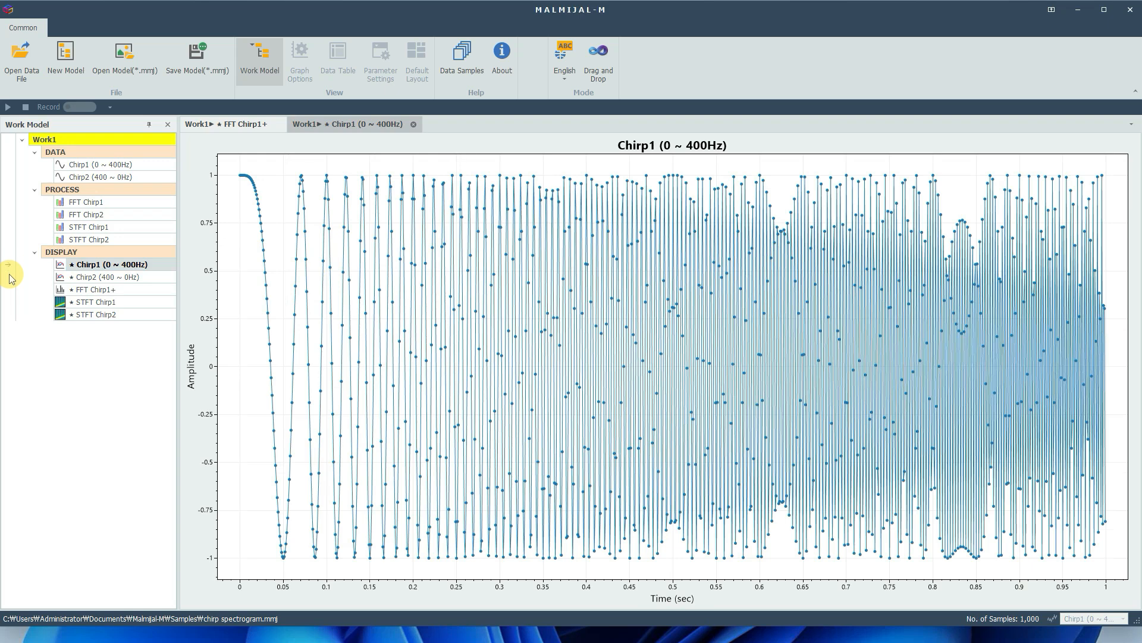
pyautogui.click(10, 279)
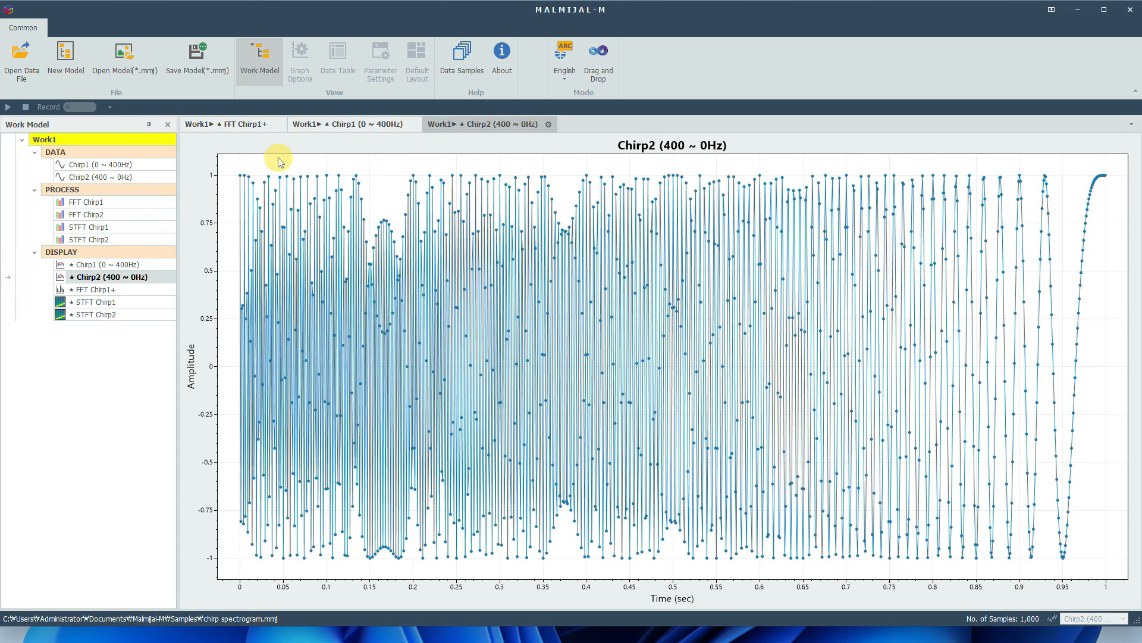
pyautogui.click(331, 124)
pyautogui.rightClick(331, 125)
pyautogui.click(366, 192)
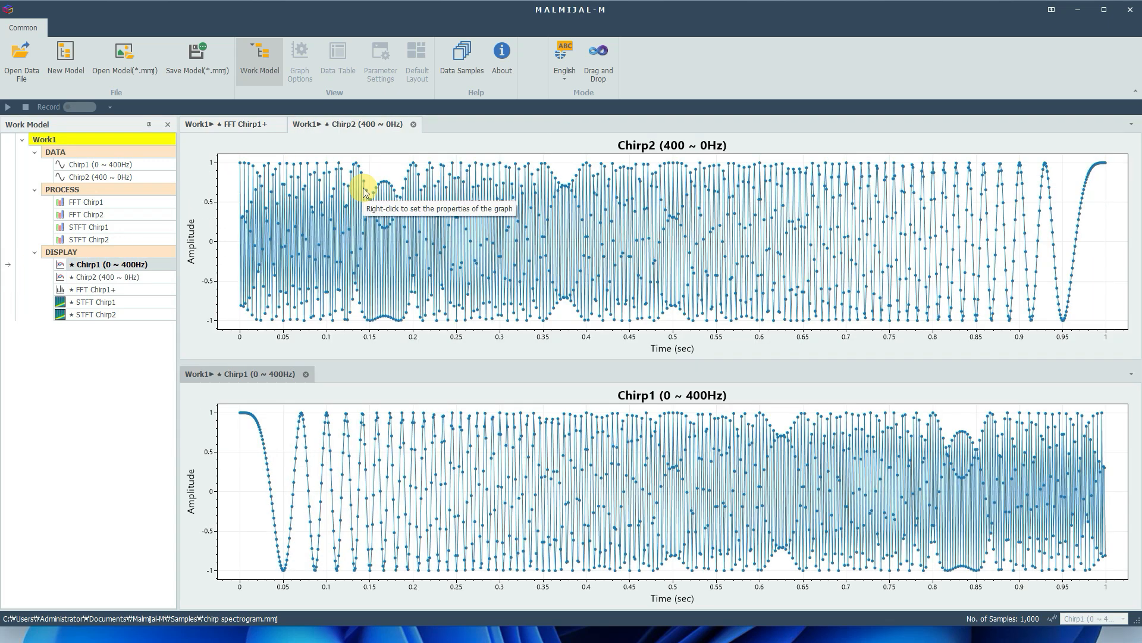
# Return the Chirp1 (0 ~ 400Hz) graph to the main tab group and split it off into a new vertical tab group
pyautogui.moveTo(234, 372); pyautogui.dragTo(375, 136)
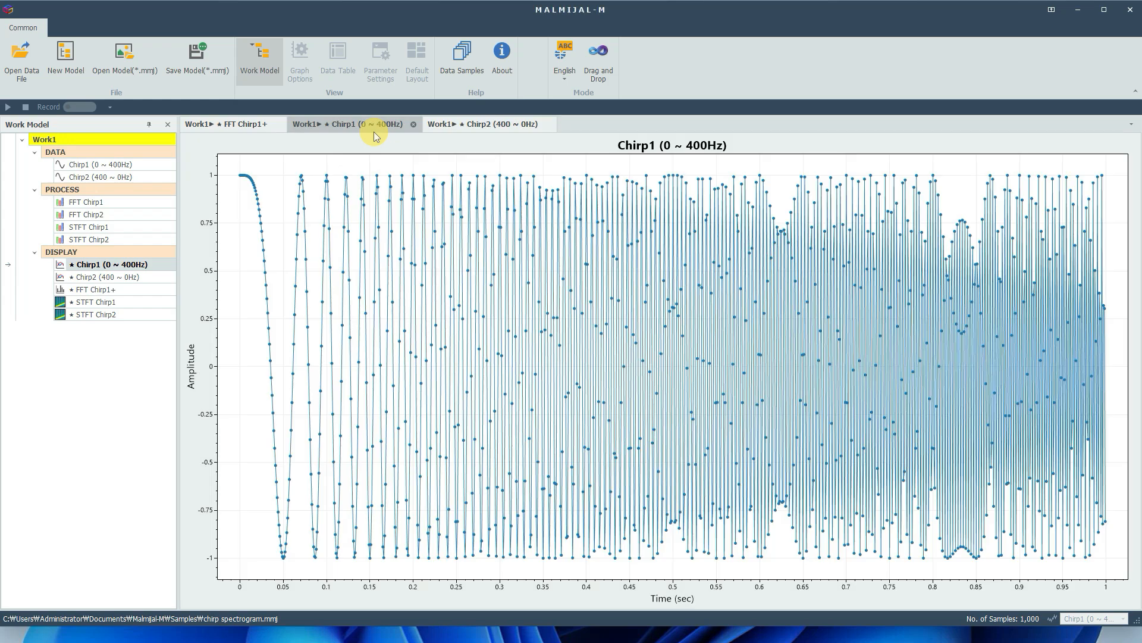
pyautogui.rightClick(384, 127)
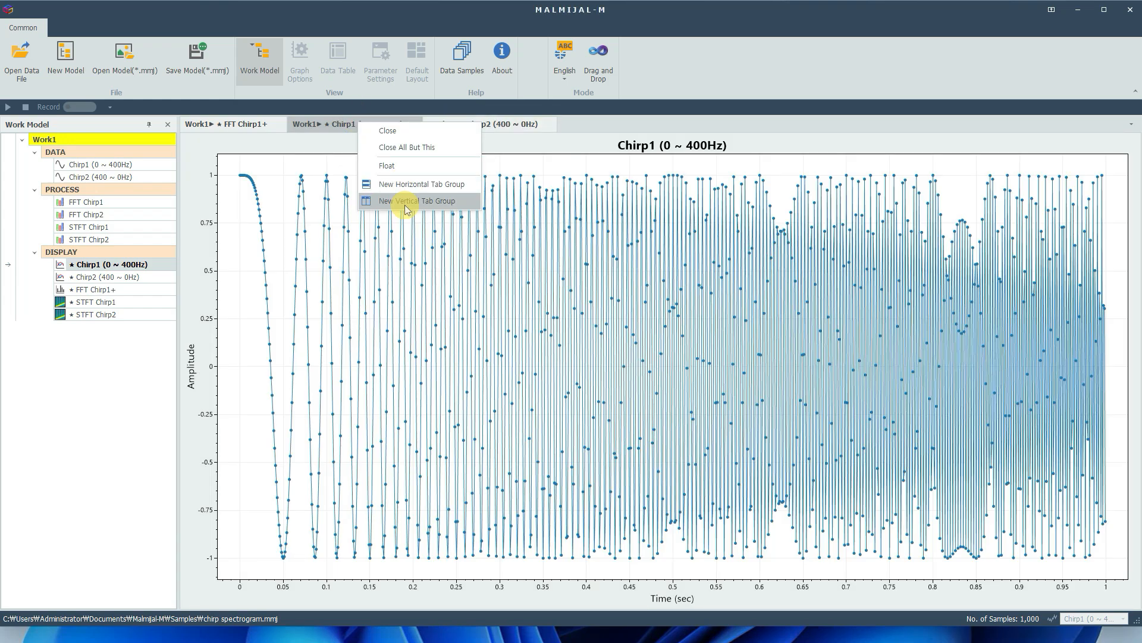
pyautogui.click(398, 204)
# Move the Chirp2 (400 ~ 0Hz) graph to the next tab group and close all graphs except the FFT graph
pyautogui.rightClick(349, 126)
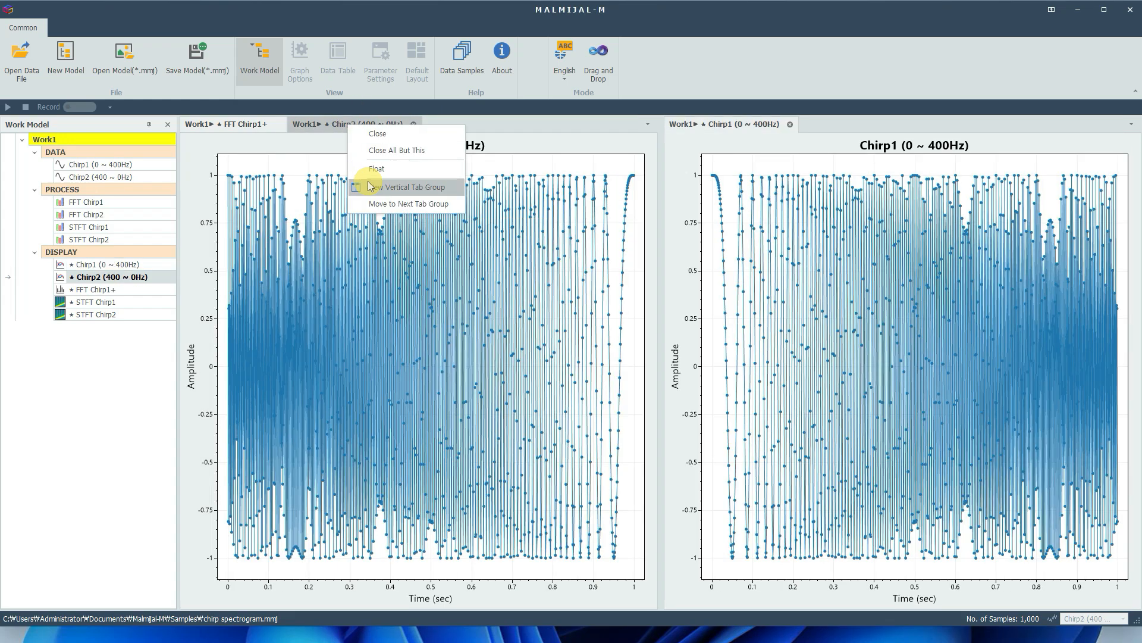
pyautogui.click(373, 205)
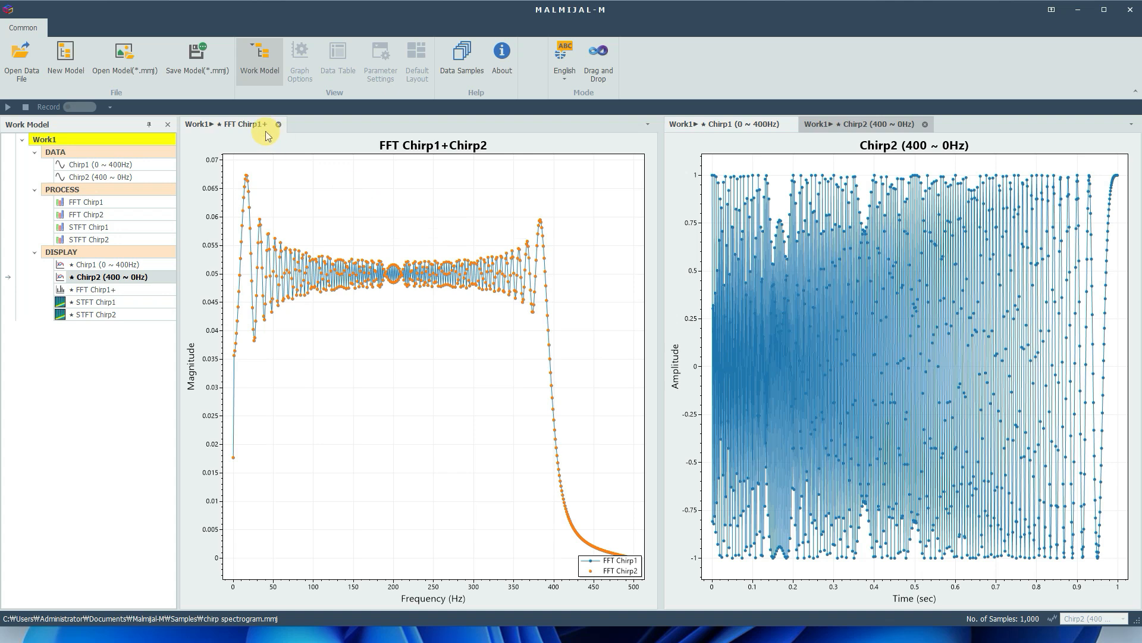
pyautogui.click(235, 123)
pyautogui.rightClick(234, 124)
pyautogui.click(265, 147)
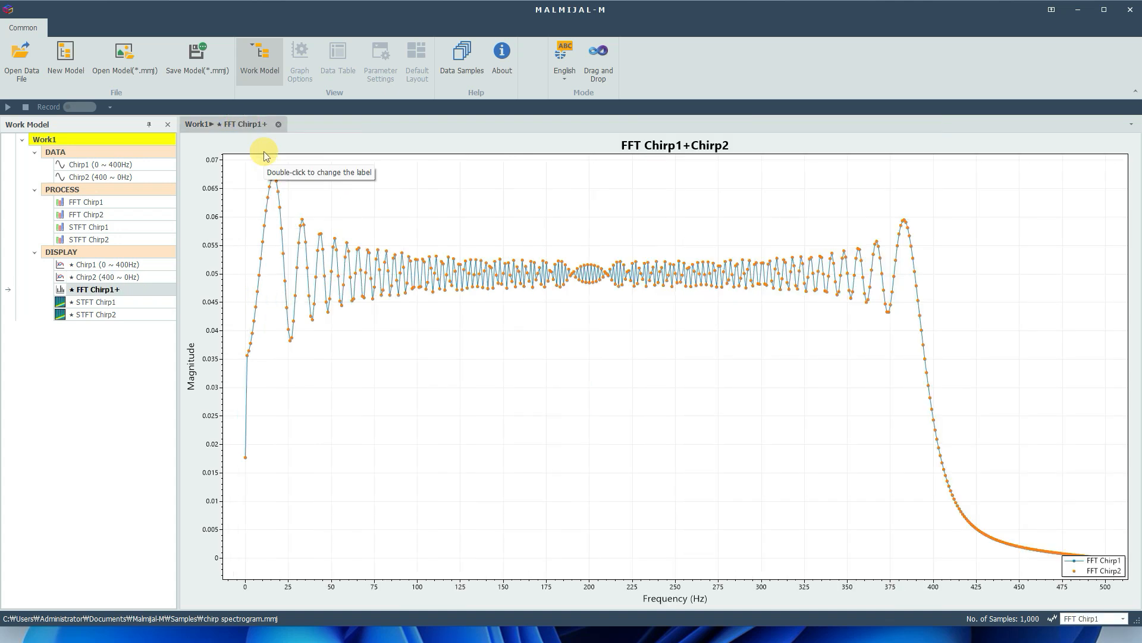
# Float the FFT graph as a separate window and dock it back into the main graph area
pyautogui.rightClick(250, 125)
pyautogui.click(268, 150)
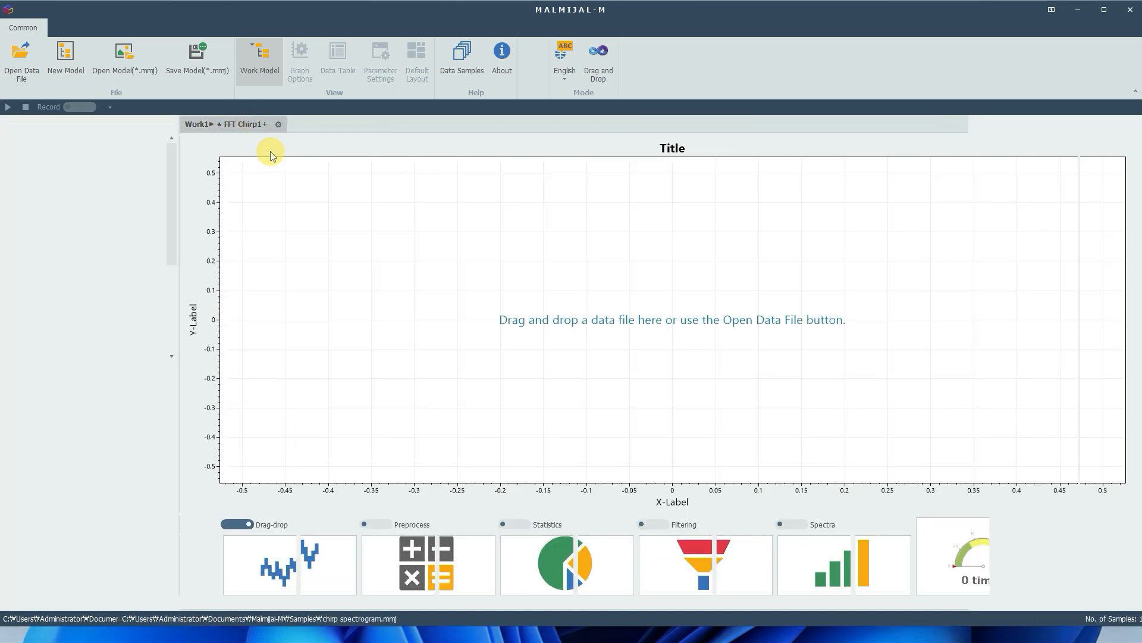
pyautogui.moveTo(565, 131); pyautogui.dragTo(323, 126)
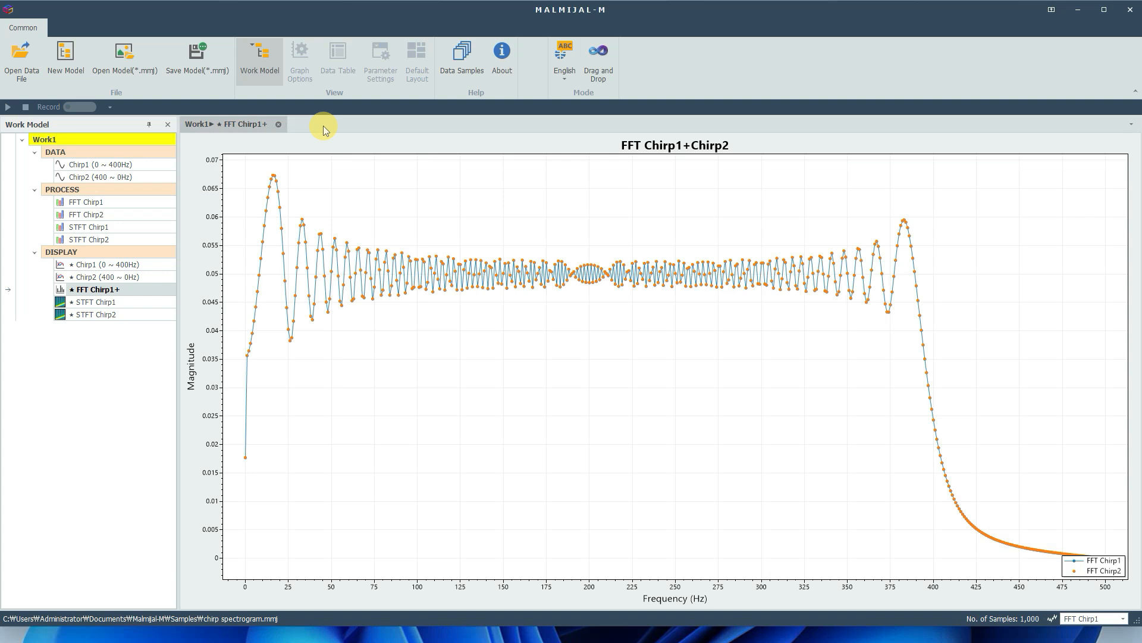
# Review the title and axis label settings of the FFT graph and accept them as they are
pyautogui.doubleClick(680, 145)
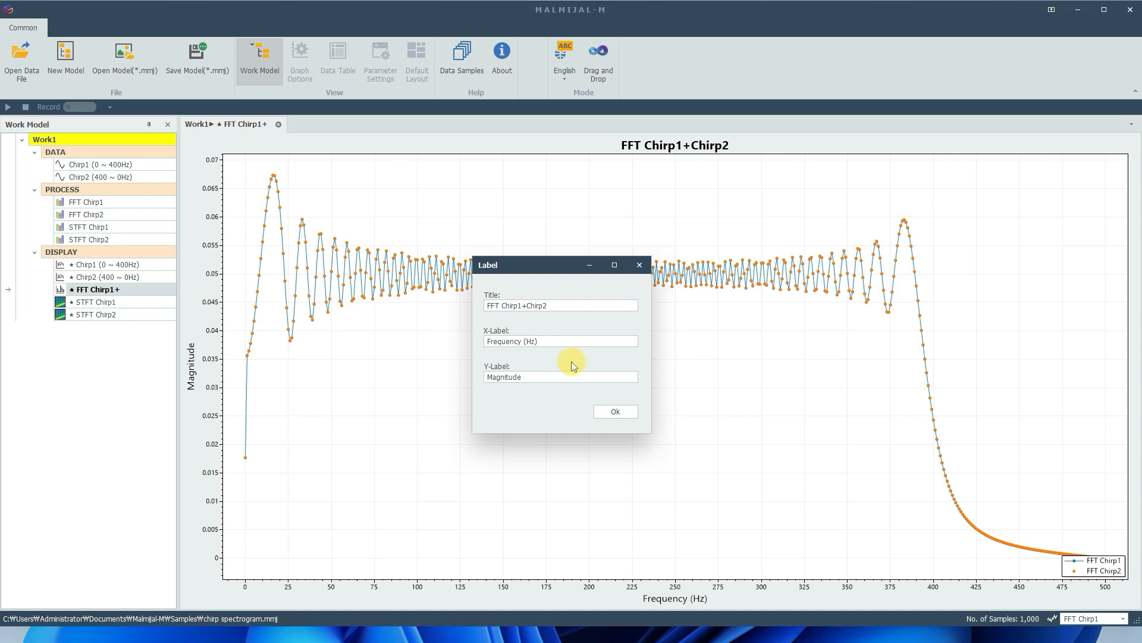
pyautogui.click(618, 412)
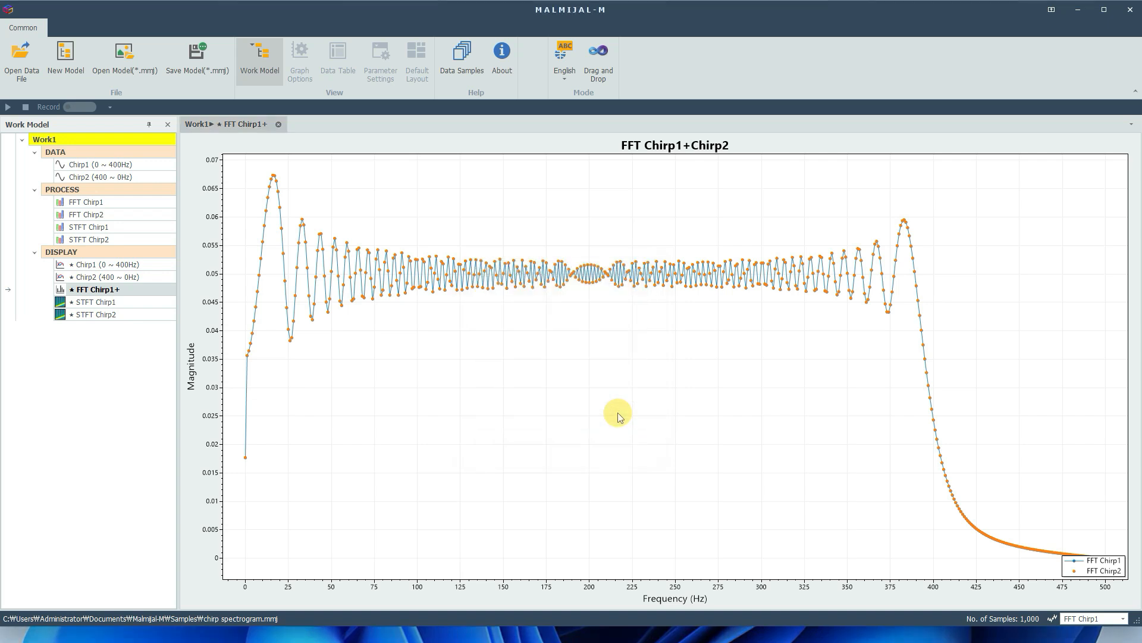
# Enable the logarithmic X scale and the dB reference of 1 for the FFT graph
pyautogui.doubleClick(192, 367)
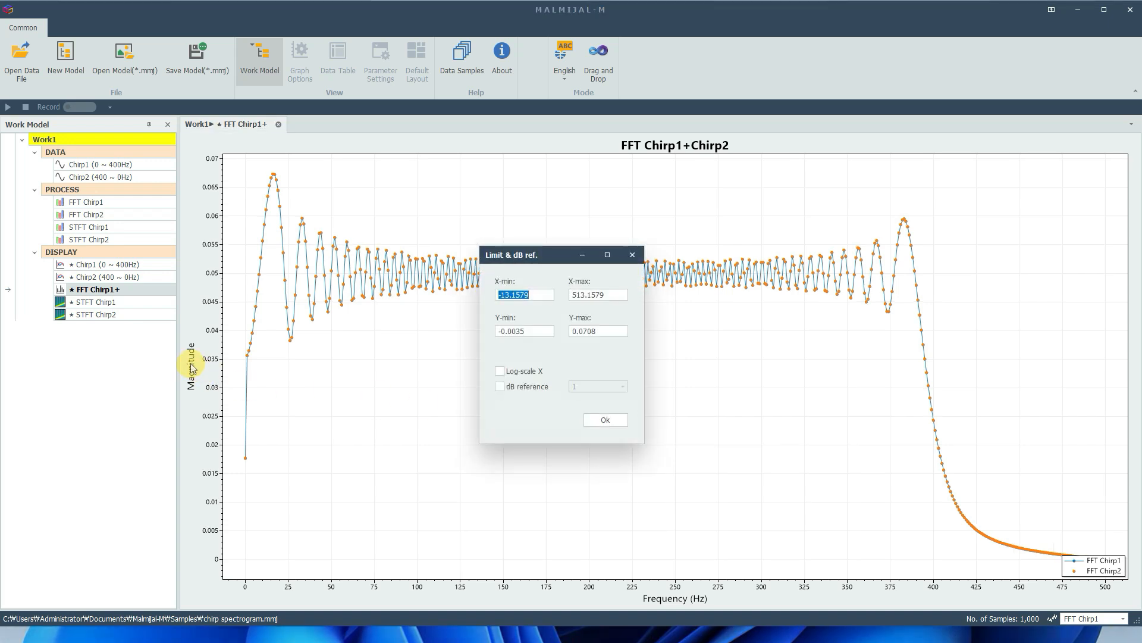
pyautogui.click(603, 435)
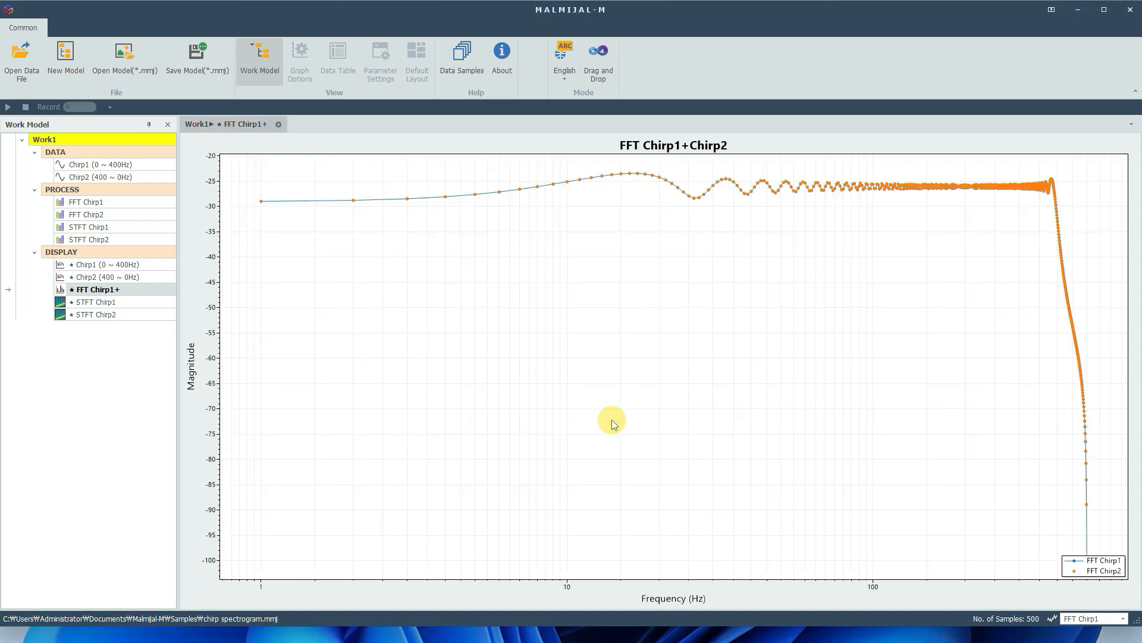
# Disable the logarithmic X scale and the dB reference for the FFT graph
pyautogui.doubleClick(195, 373)
pyautogui.click(500, 372)
pyautogui.click(501, 387)
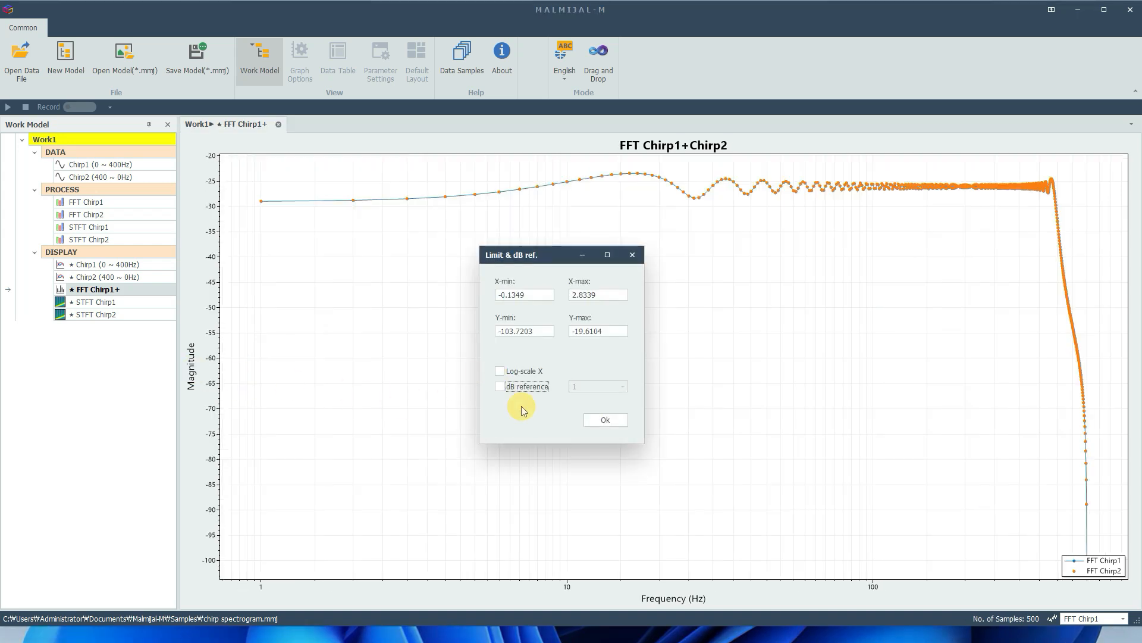
pyautogui.click(605, 420)
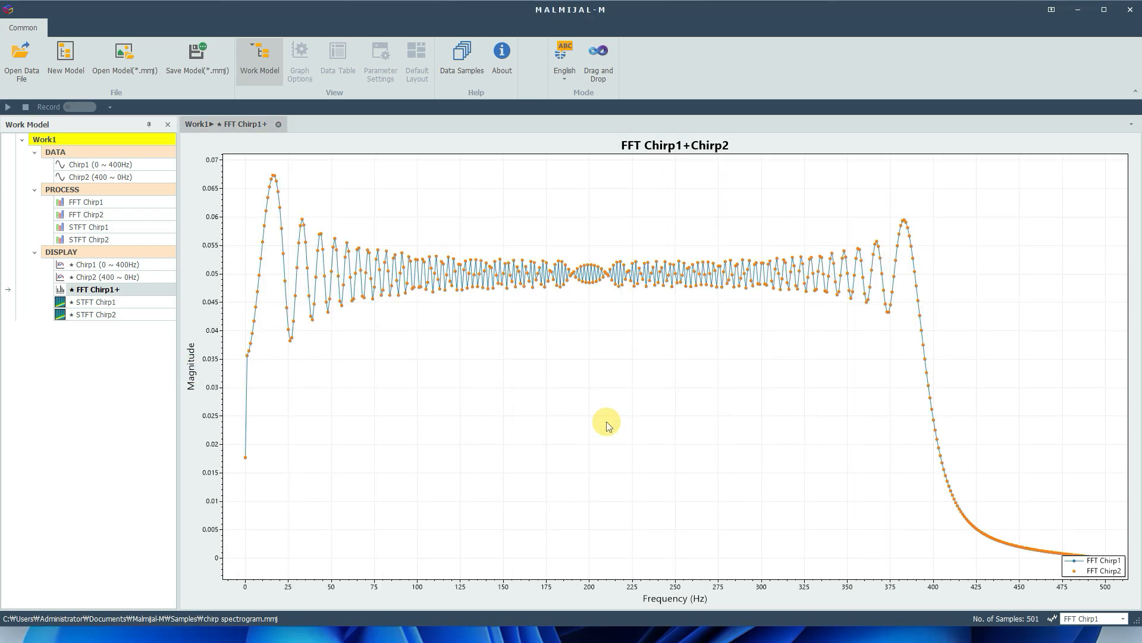